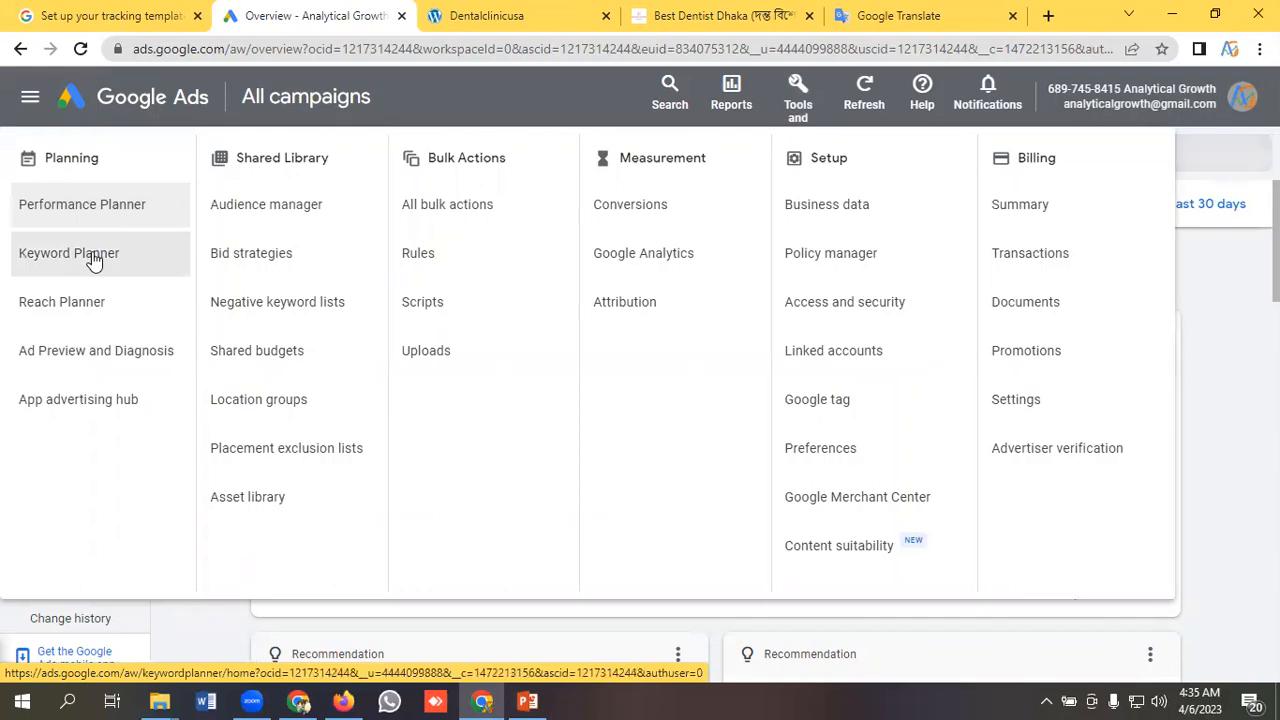
Open Keyword Planner and start discovering new keywords from product or service terms instead of a website.
{"action": "left_click", "coordinate": [90, 255]}
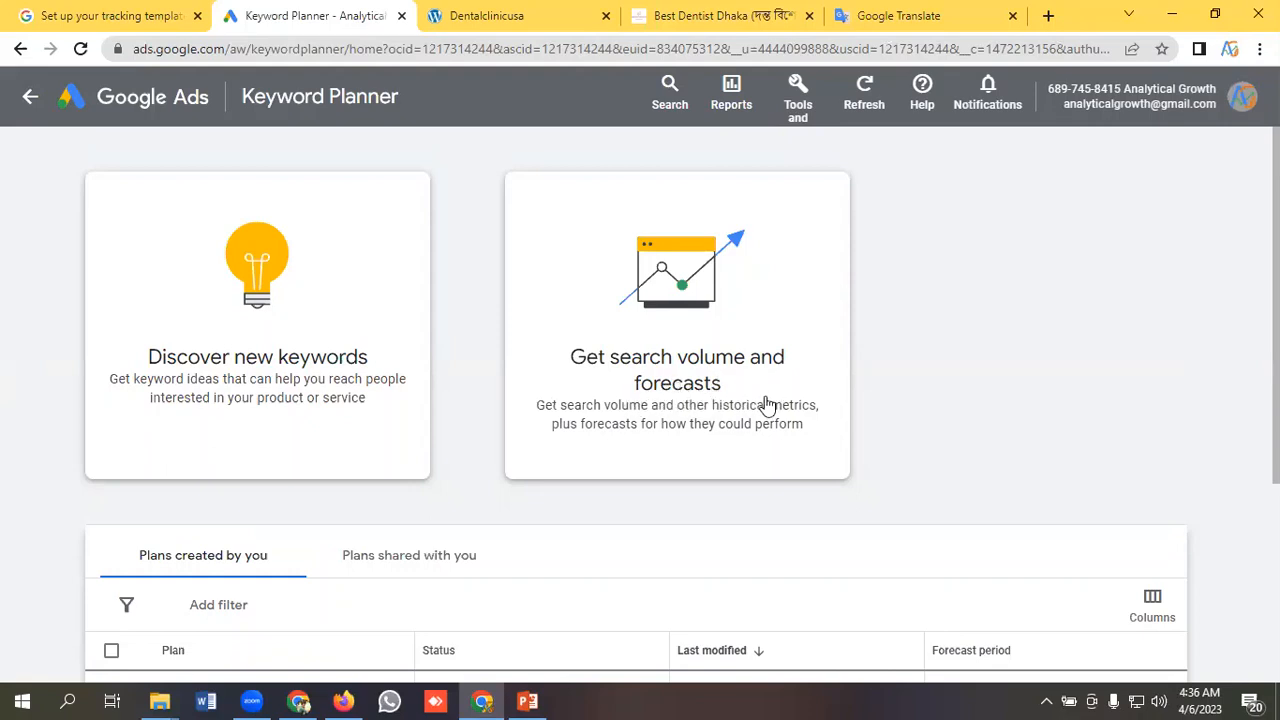
{"action": "left_click", "coordinate": [251, 369]}
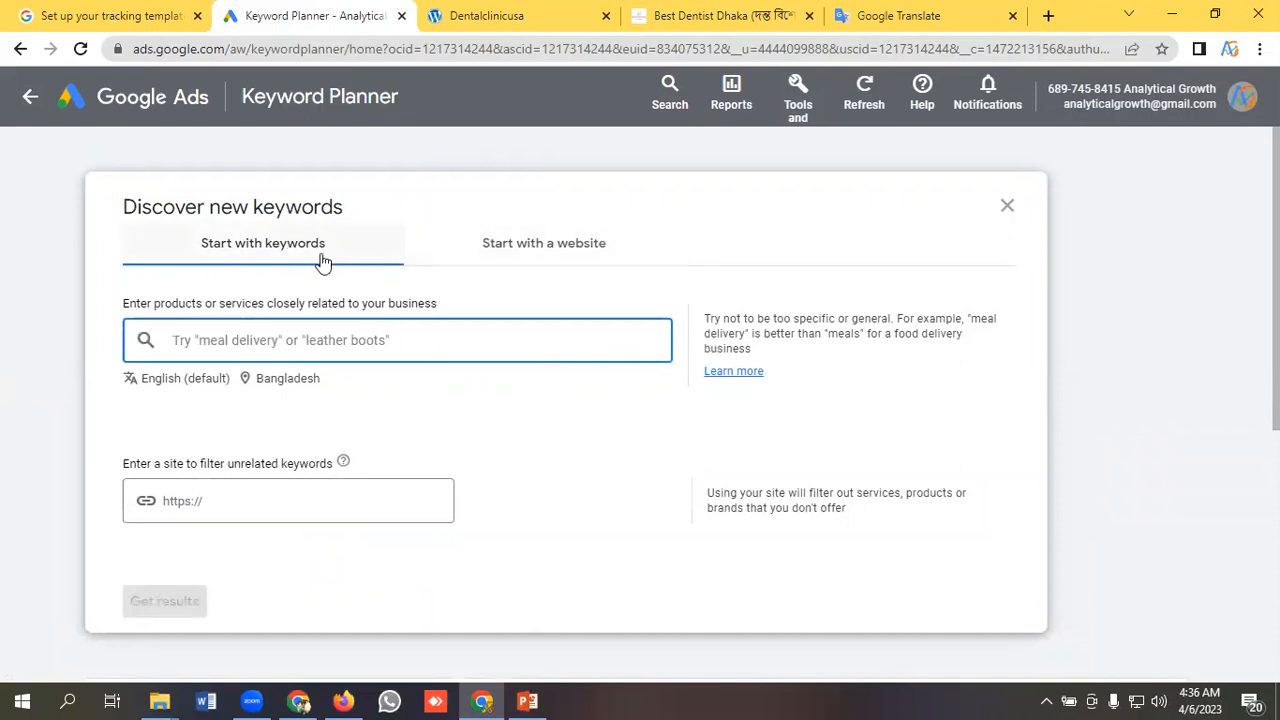
{"action": "left_click", "coordinate": [534, 252]}
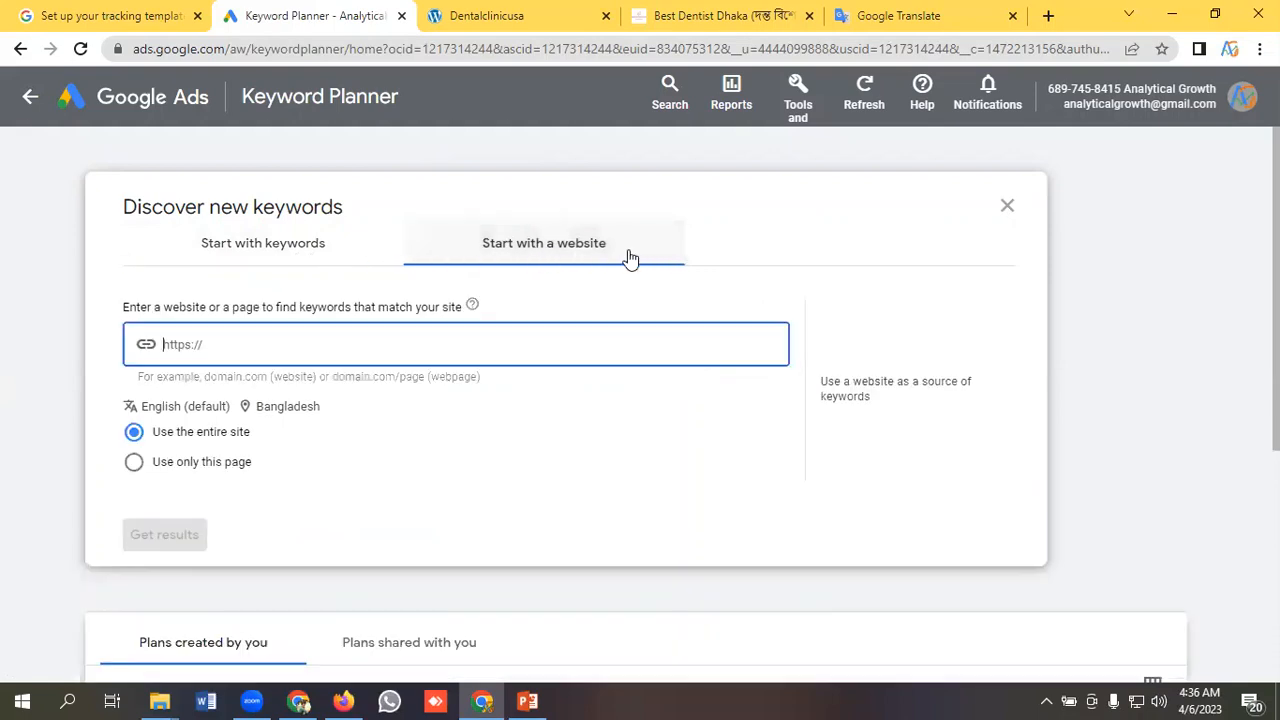
{"action": "left_click", "coordinate": [289, 254]}
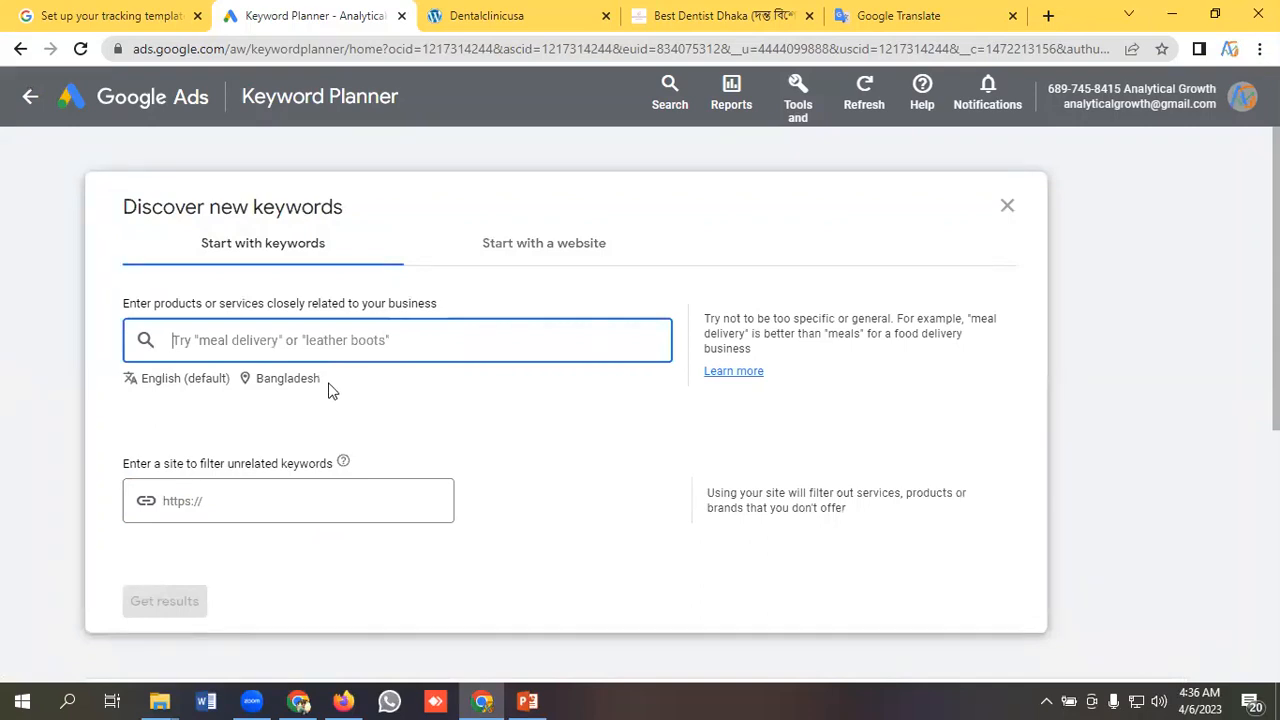
Examine the languages available for the keyword search, keeping the English default.
{"action": "left_click", "coordinate": [166, 389]}
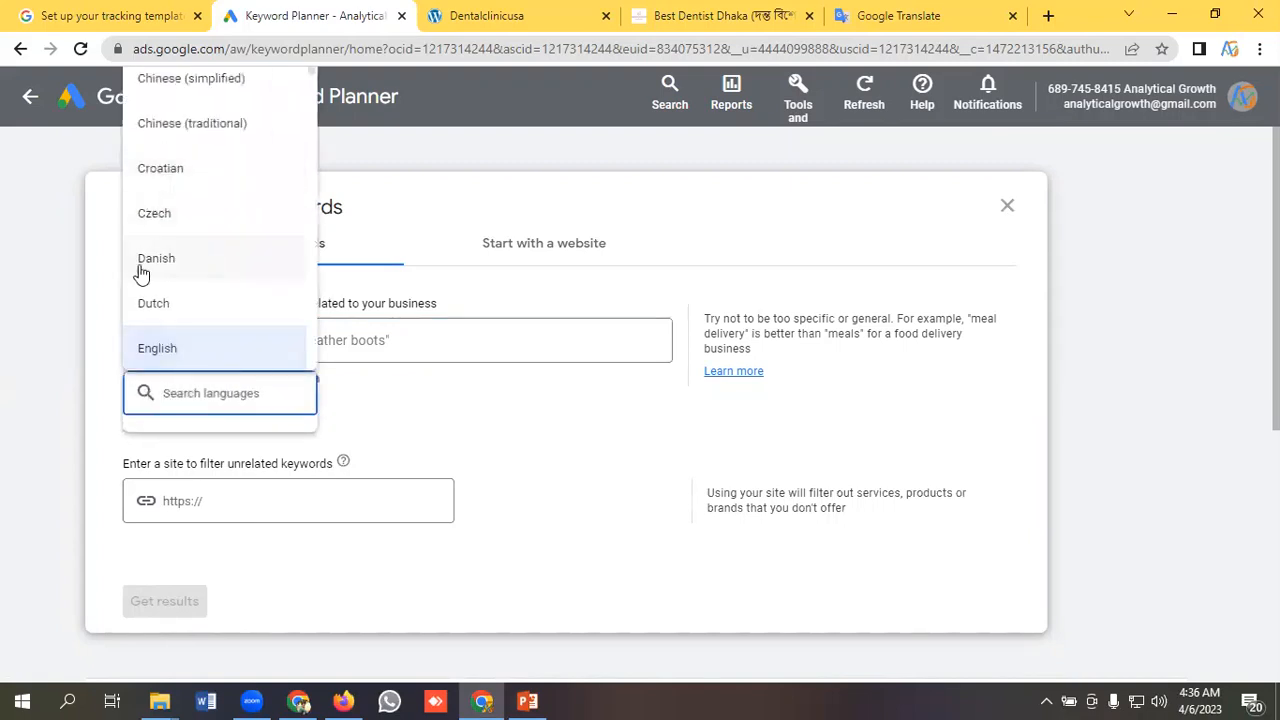
{"action": "scroll", "coordinate": [208, 284], "scroll_direction": "up", "scroll_amount": 1}
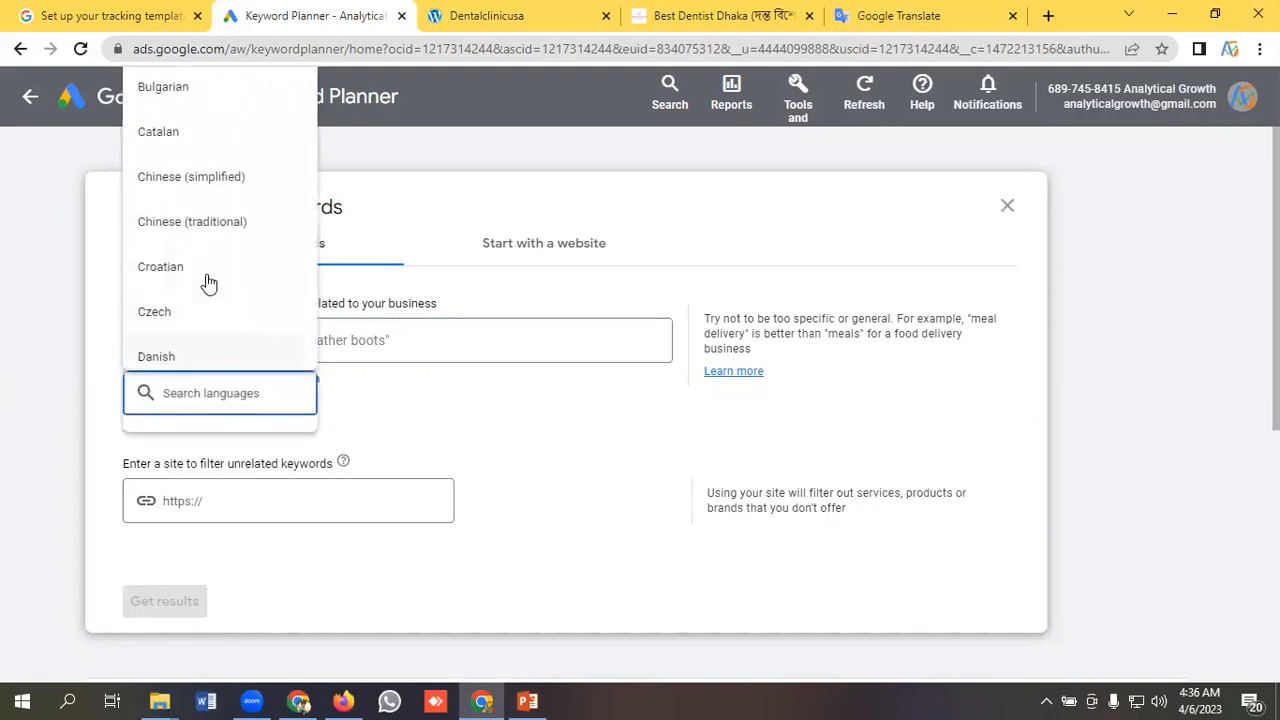
{"action": "scroll", "coordinate": [200, 230], "scroll_direction": "down", "scroll_amount": 6}
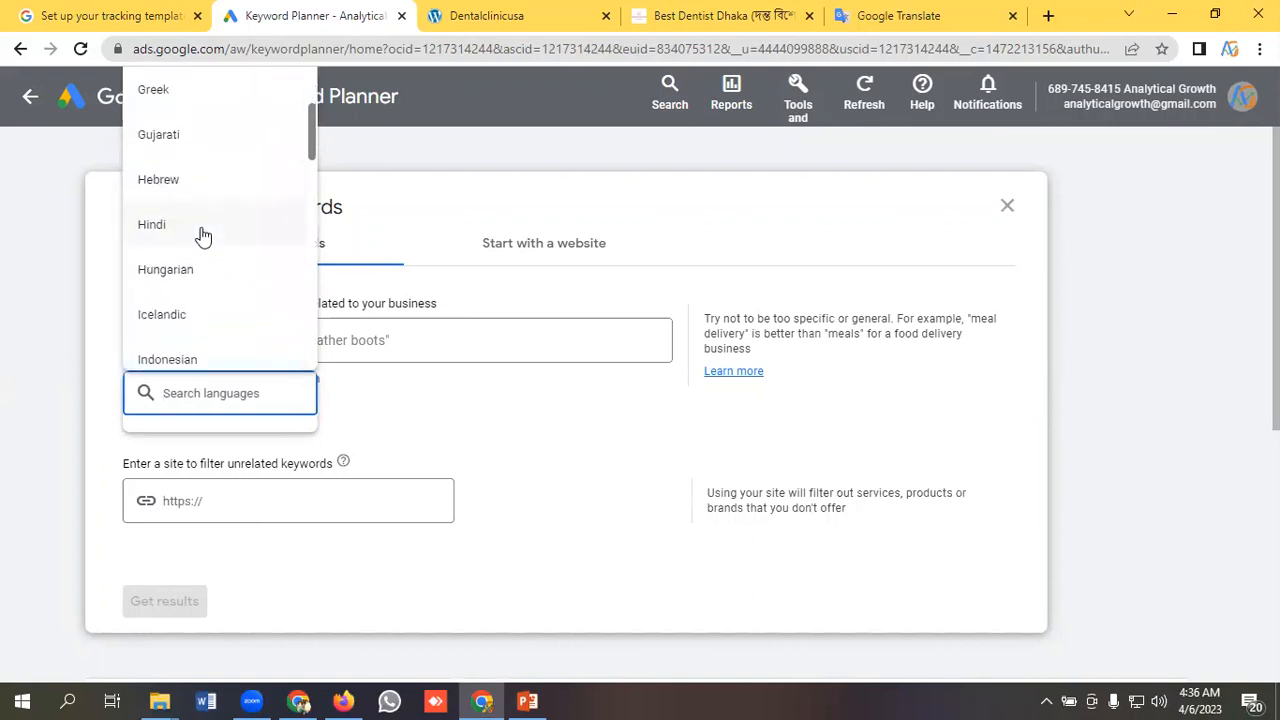
{"action": "scroll", "coordinate": [205, 240], "scroll_direction": "down", "scroll_amount": 10}
{"action": "scroll", "coordinate": [218, 268], "scroll_direction": "up", "scroll_amount": 10}
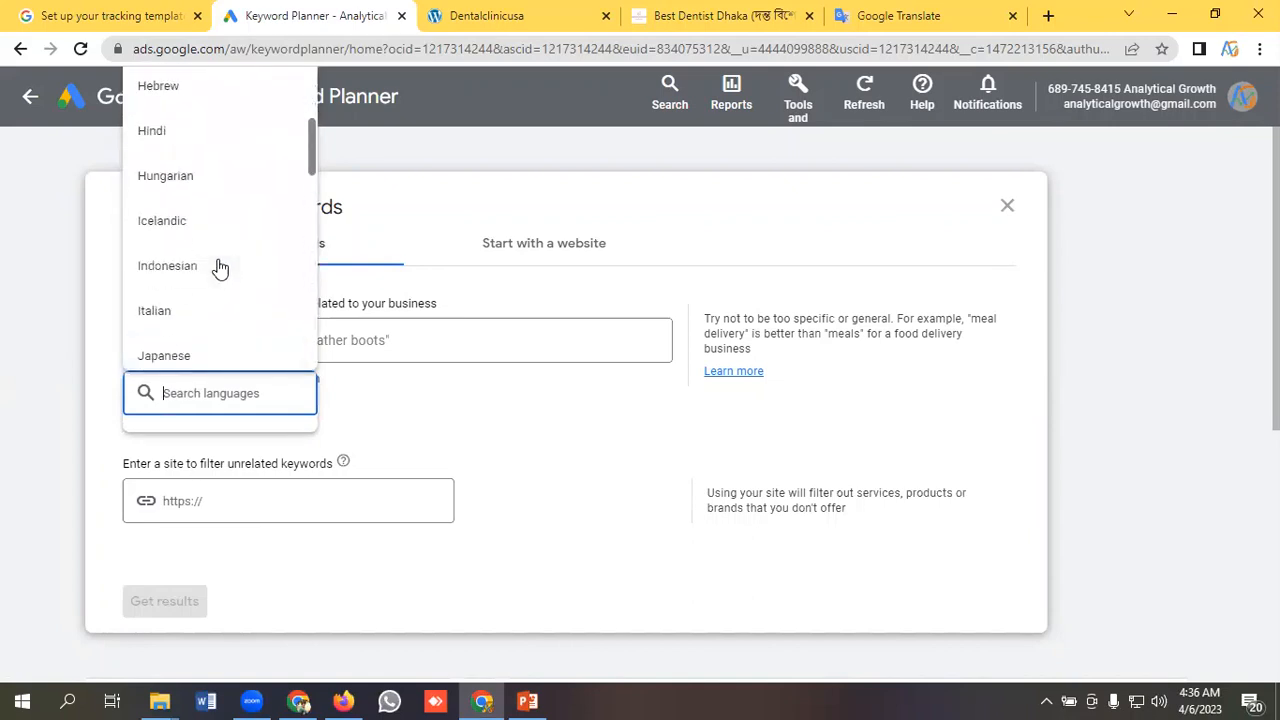
{"action": "scroll", "coordinate": [220, 268], "scroll_direction": "up", "scroll_amount": 7}
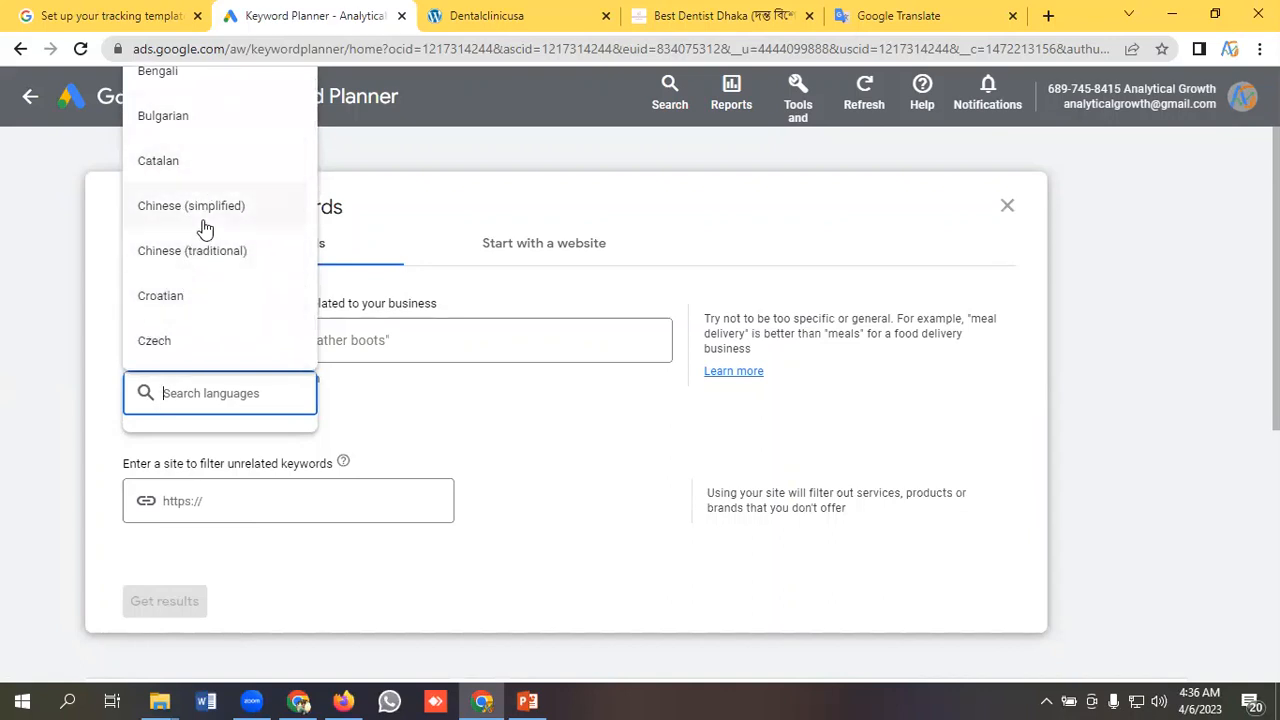
{"action": "left_click", "coordinate": [101, 350]}
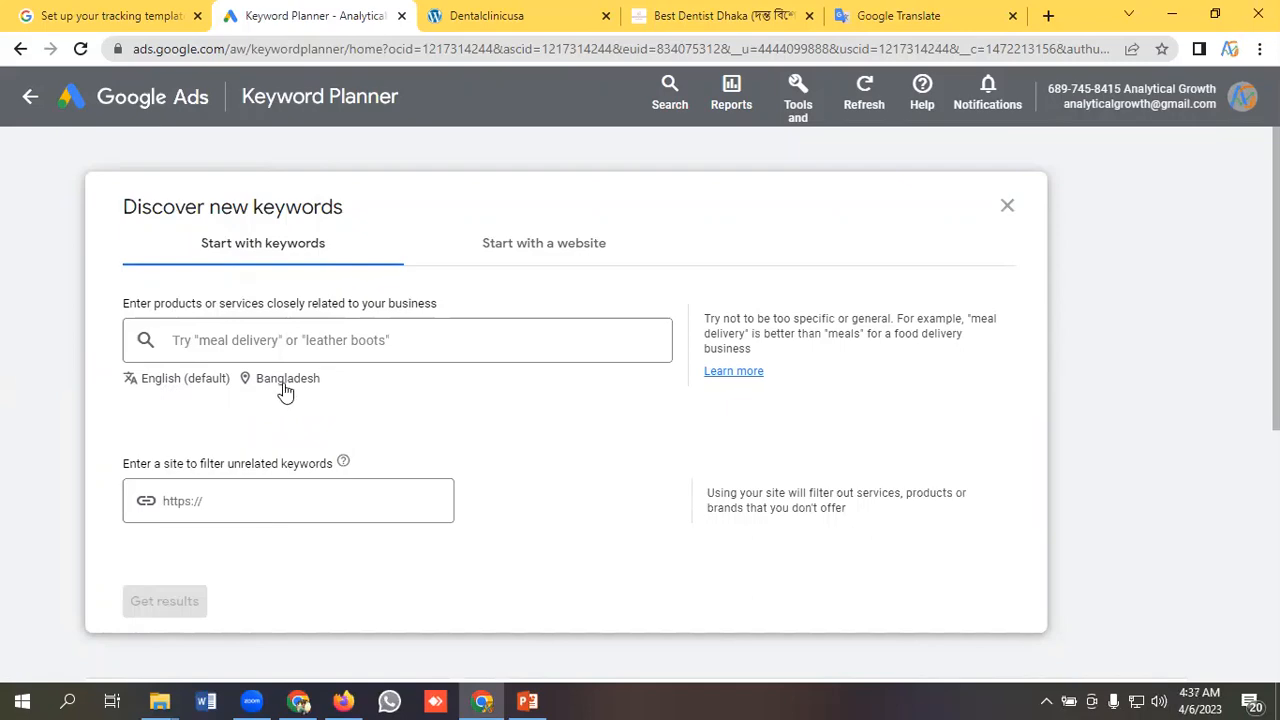
Replace Bangladesh with the country United Kingdom as the targeted location and save it.
{"action": "left_click", "coordinate": [285, 384]}
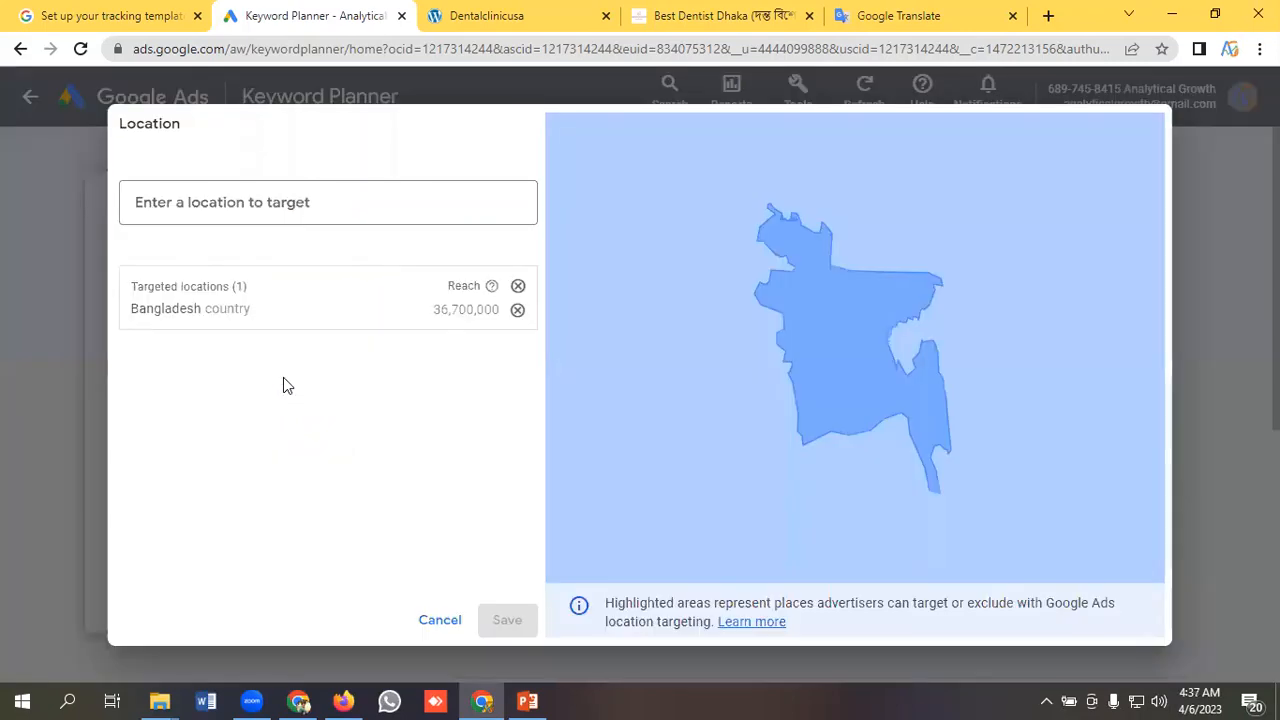
{"action": "left_click", "coordinate": [516, 312]}
{"action": "left_click", "coordinate": [219, 195]}
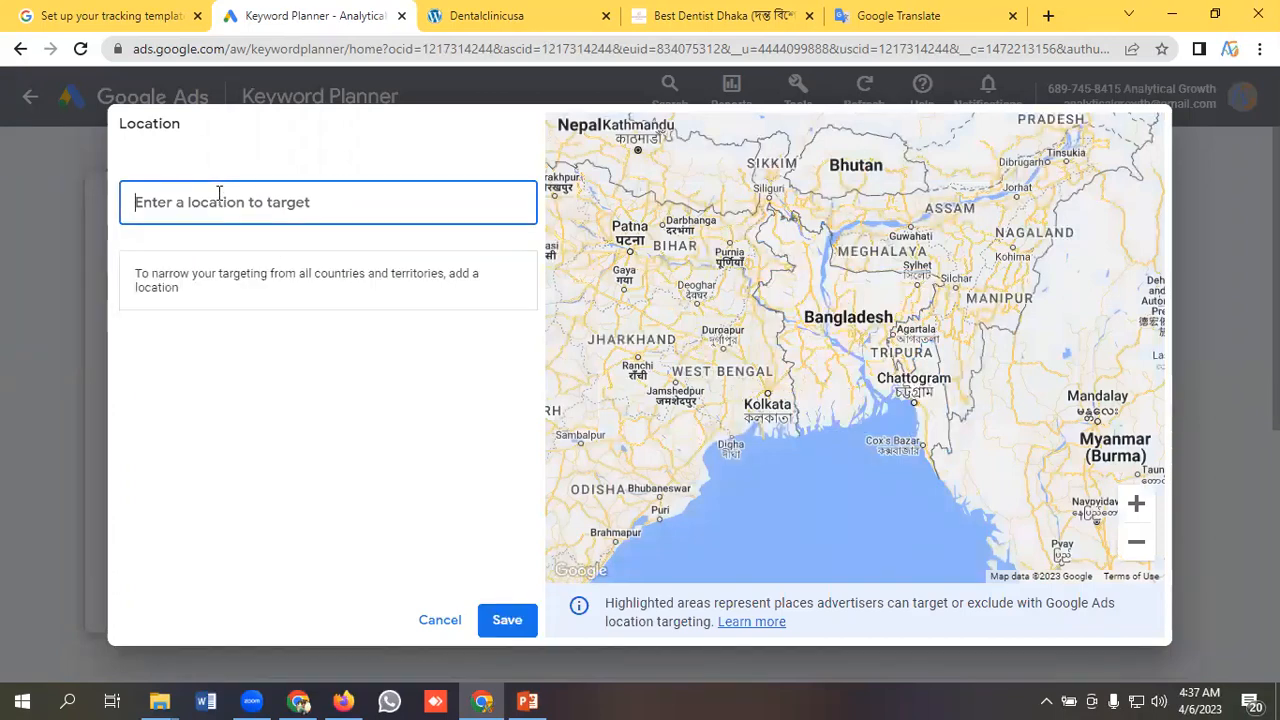
{"action": "type", "text": "United "}
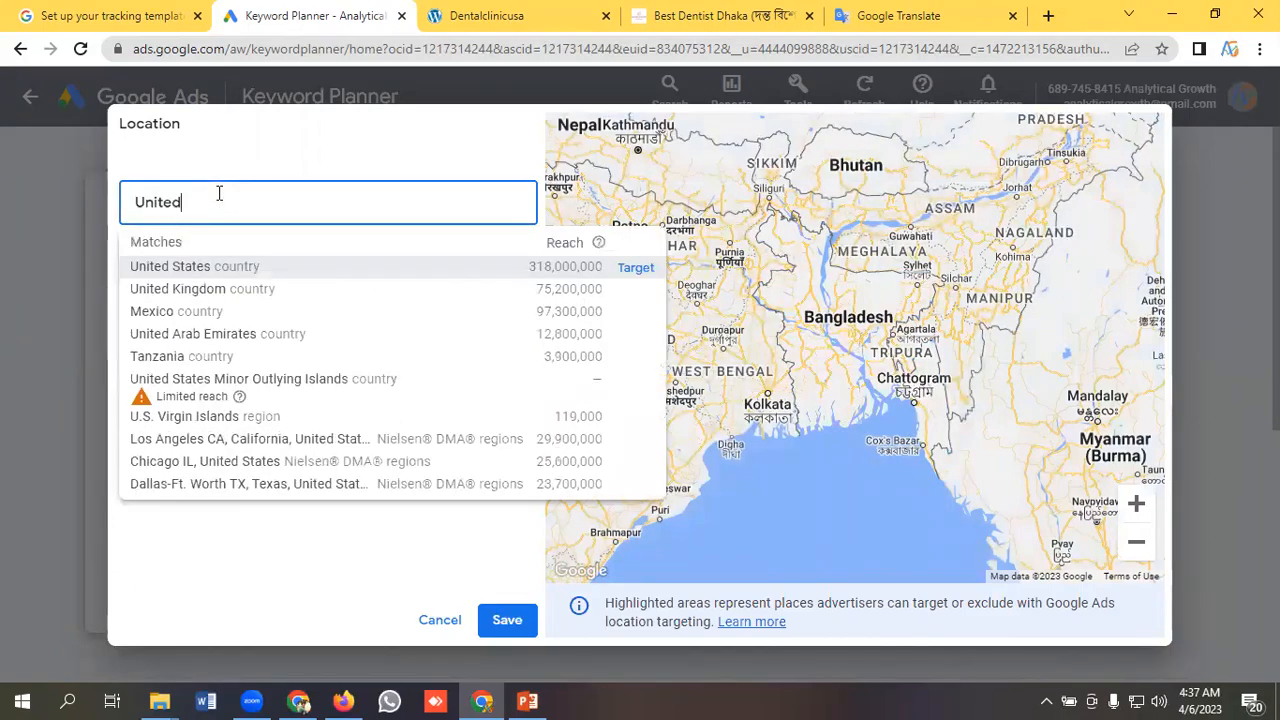
{"action": "type", "text": "Kin"}
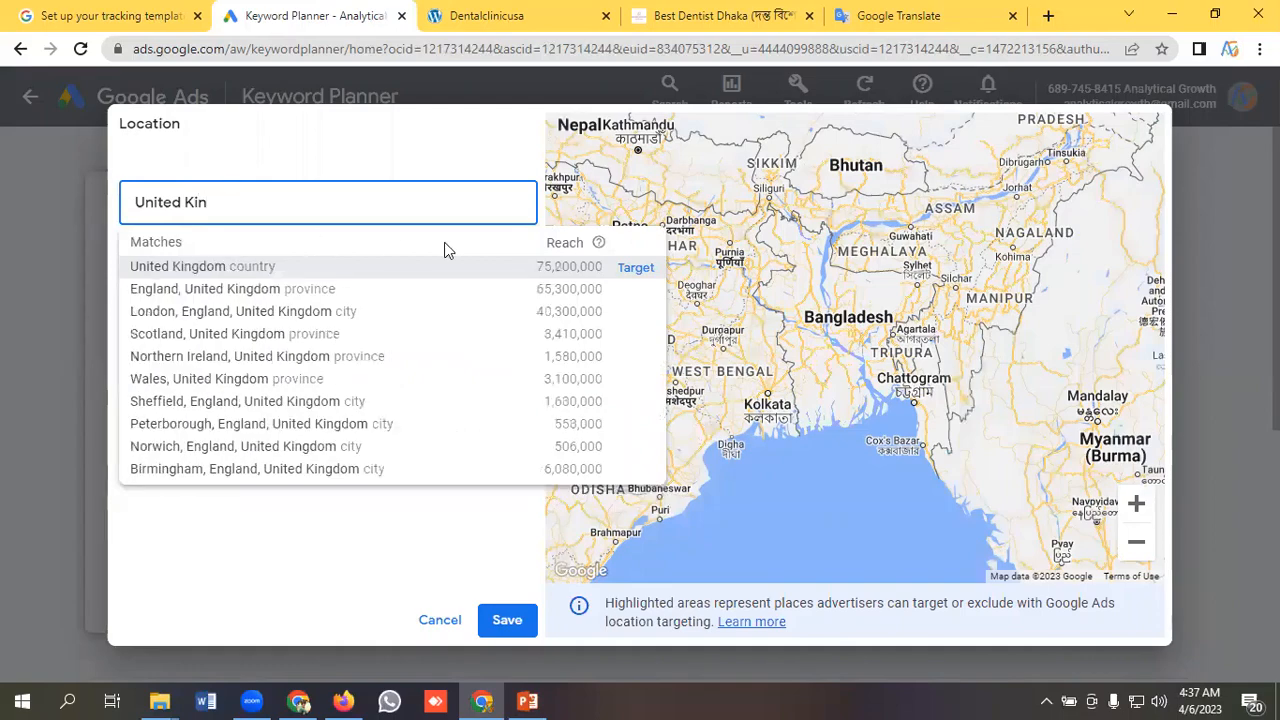
{"action": "left_click", "coordinate": [630, 268]}
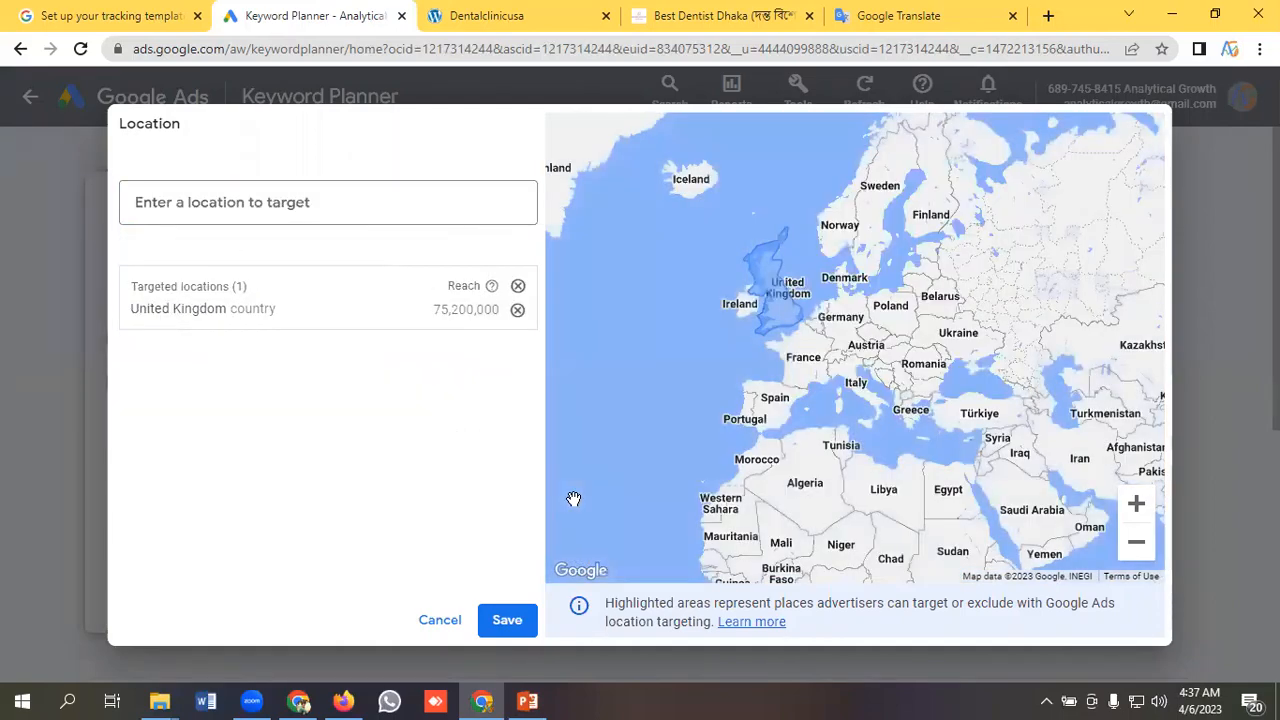
{"action": "left_click", "coordinate": [507, 620]}
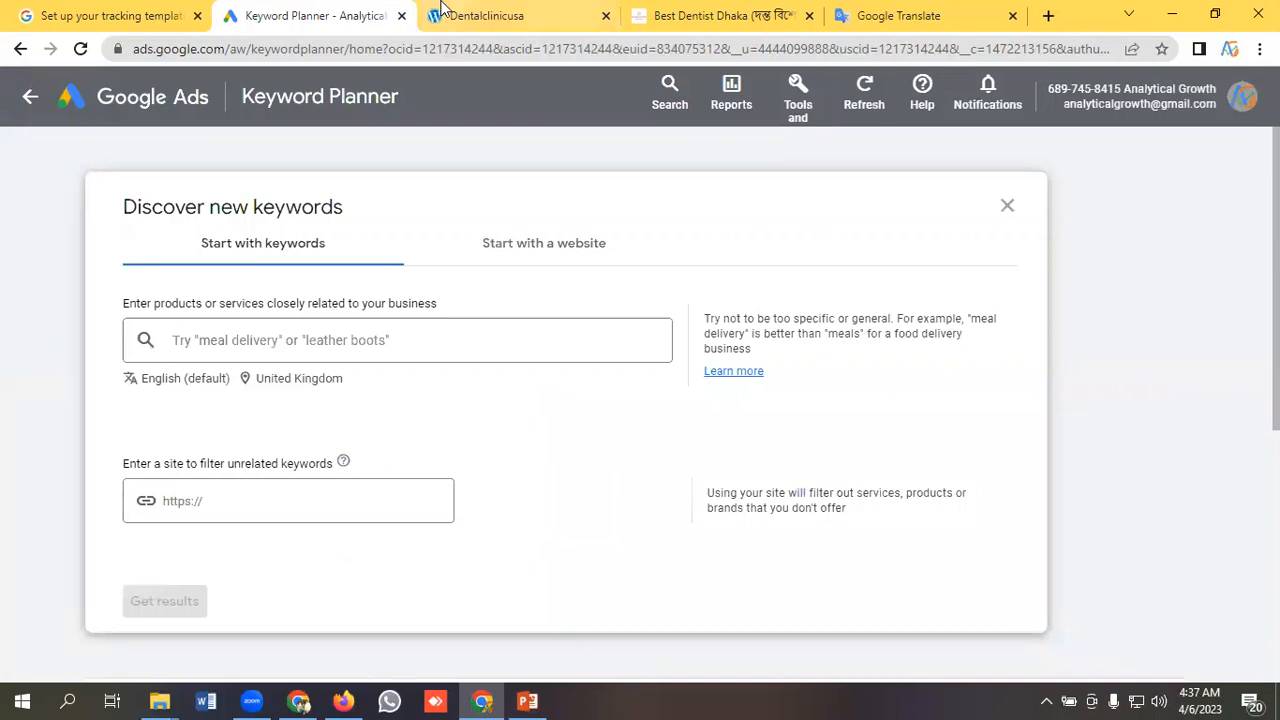
Check the headline on the Dentalclinicusa website, and add "Best Dentist In London" as the first seed keyword in Keyword Planner.
{"action": "left_click", "coordinate": [490, 12]}
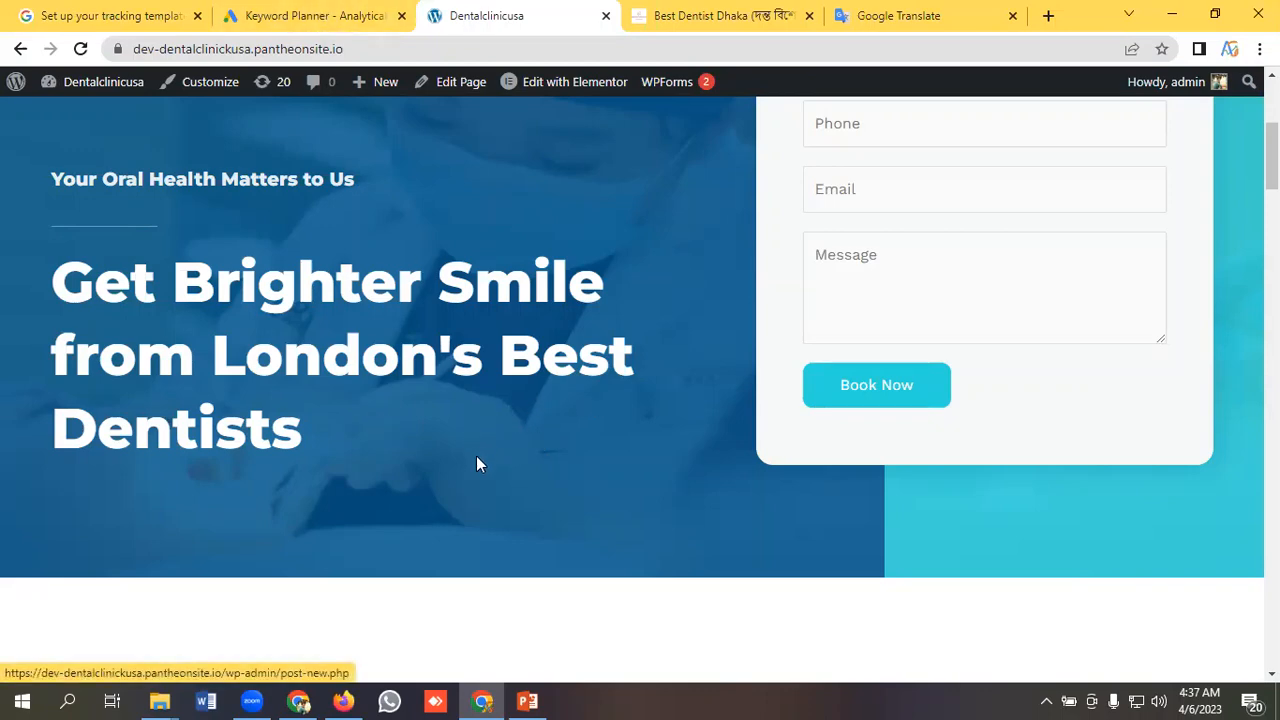
{"action": "left_click", "coordinate": [320, 16]}
{"action": "left_click", "coordinate": [240, 337]}
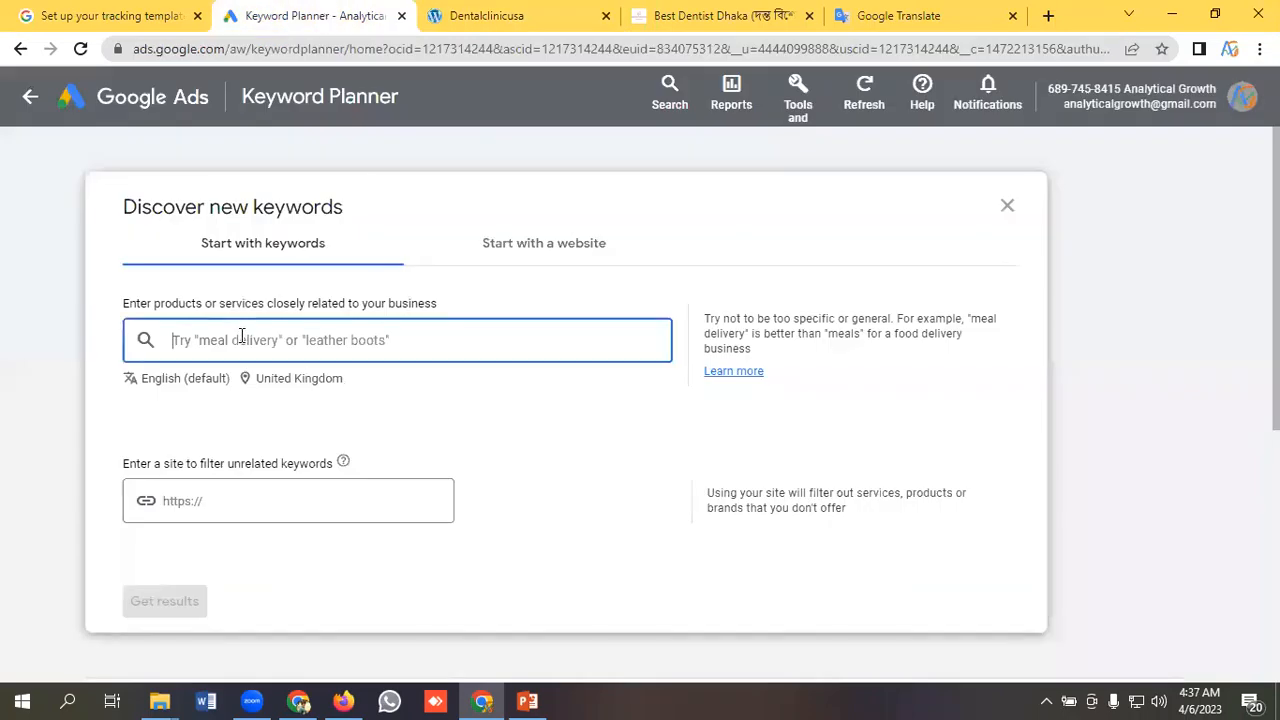
{"action": "type", "text": "Best"}
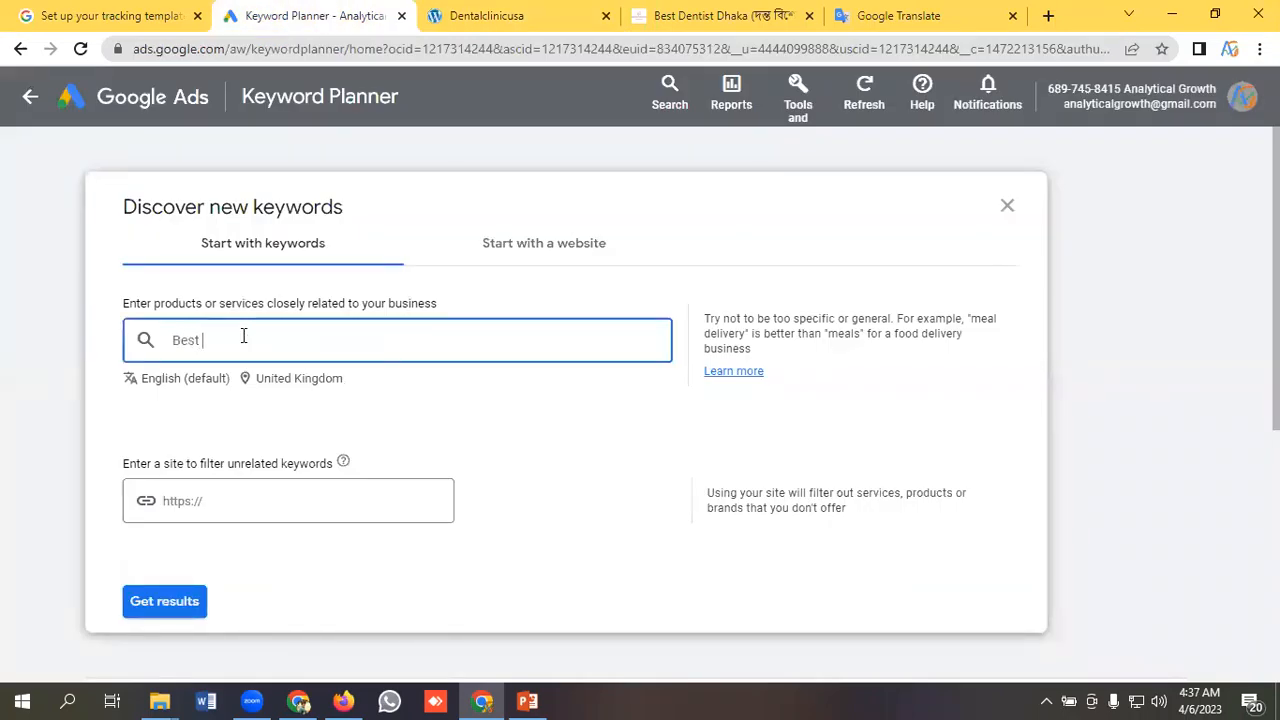
{"action": "type", "text": " Dentist In London"}
{"action": "key", "text": "Return"}
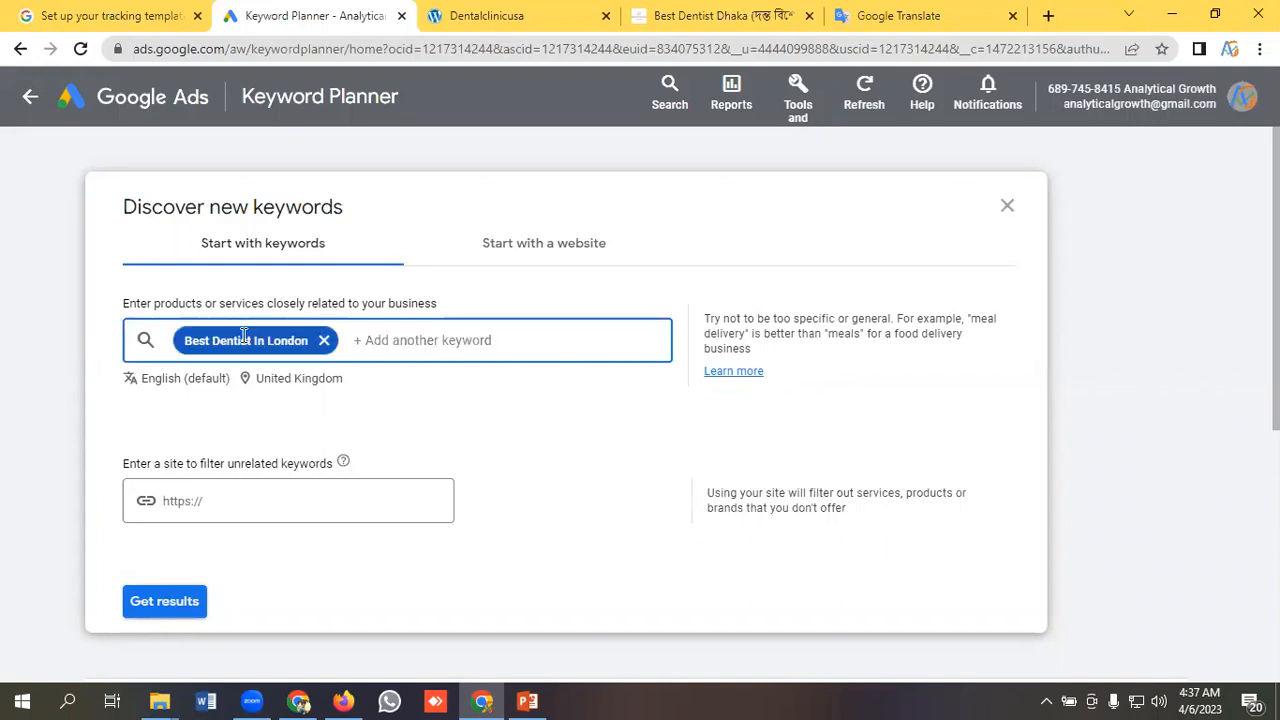
Add "Dental service in London" and "Dental Service Near Me" as further seed keywords.
{"action": "type", "text": "Dental service in London"}
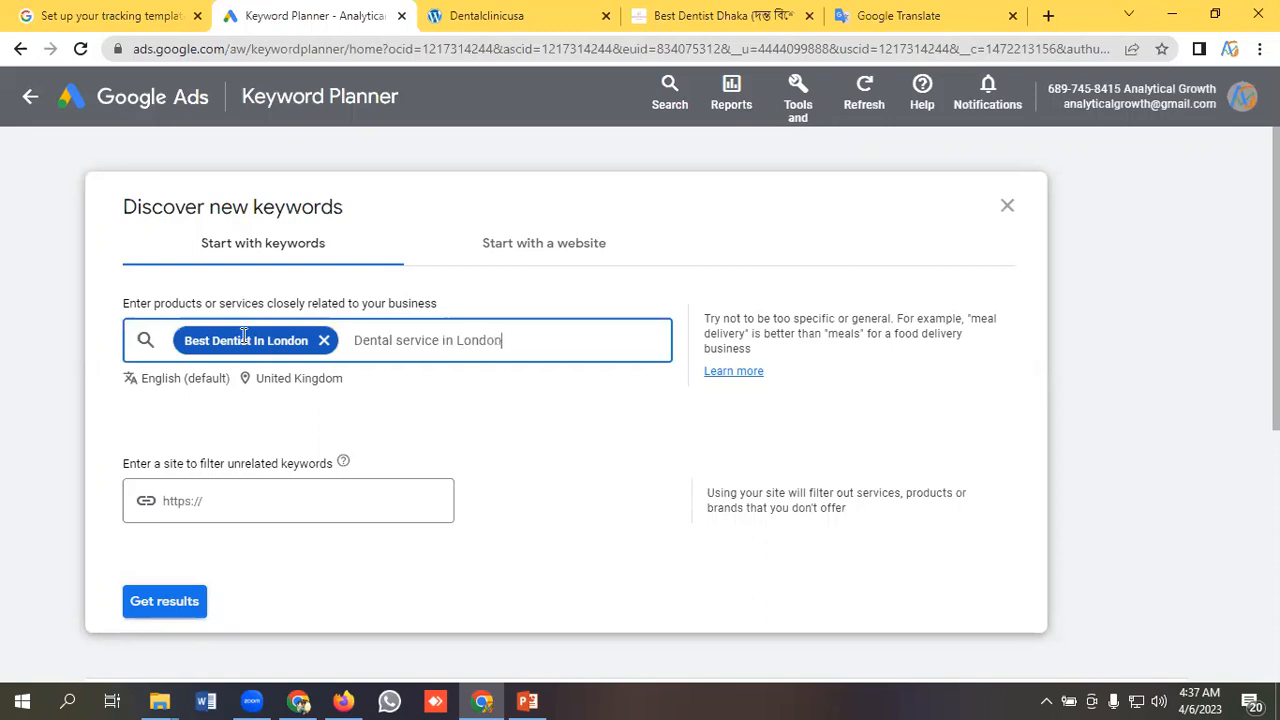
{"action": "key", "text": "Return"}
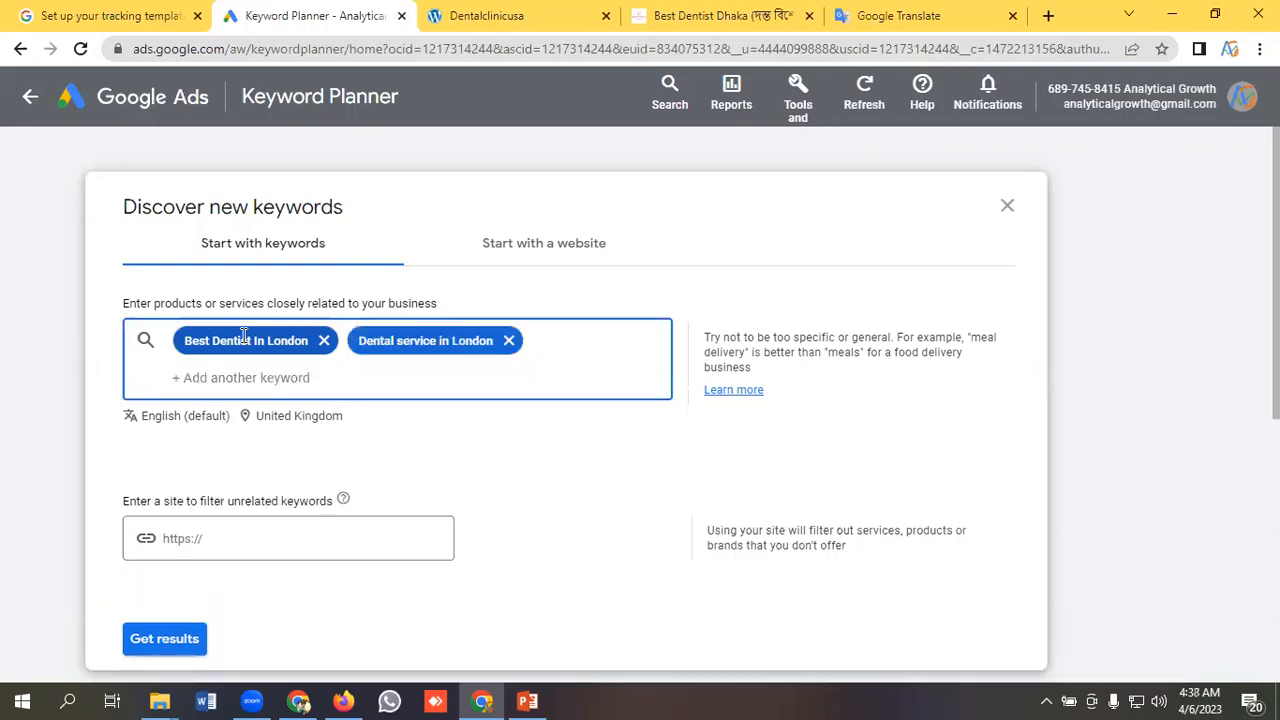
{"action": "type", "text": "Denta"}
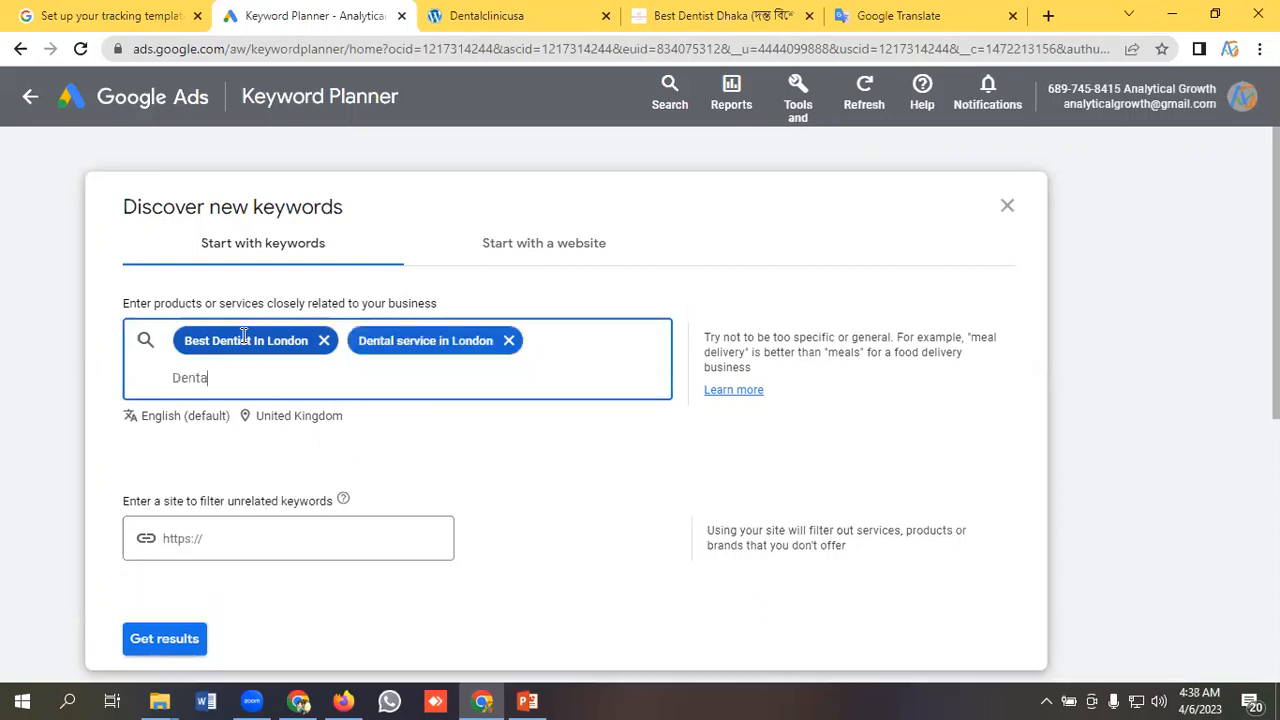
{"action": "type", "text": "l Service Near Me"}
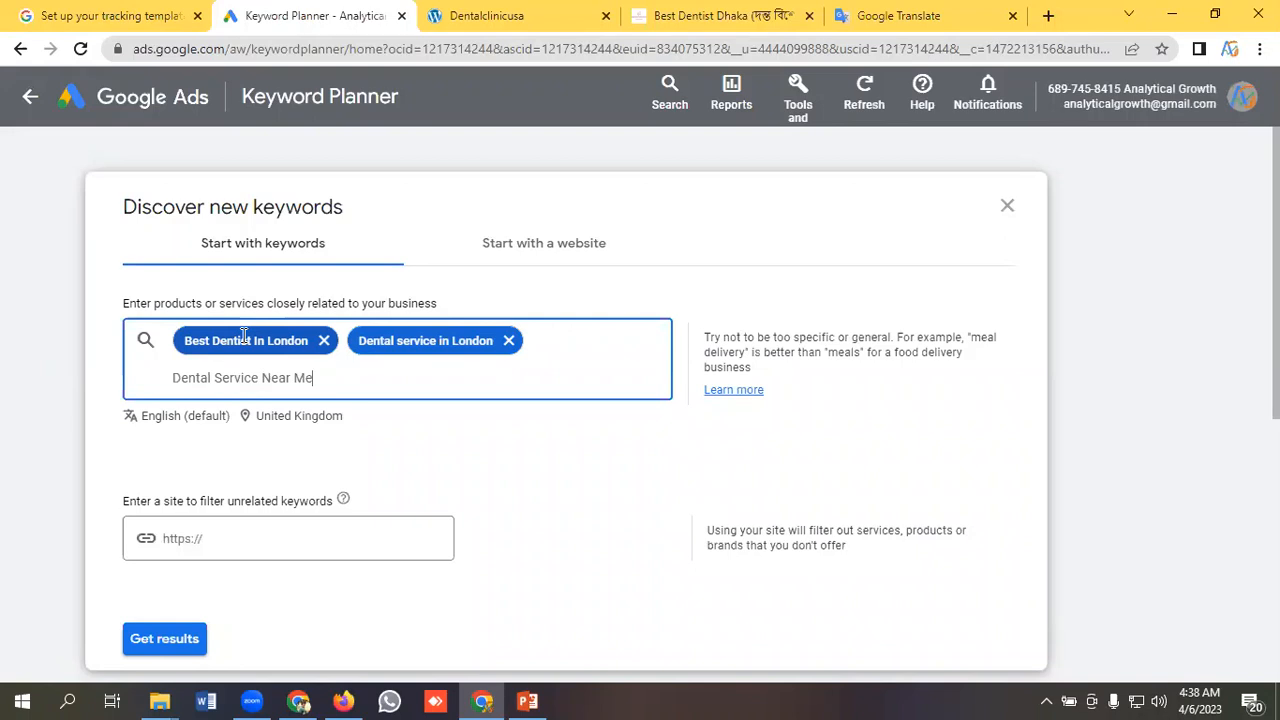
{"action": "key", "text": "Return"}
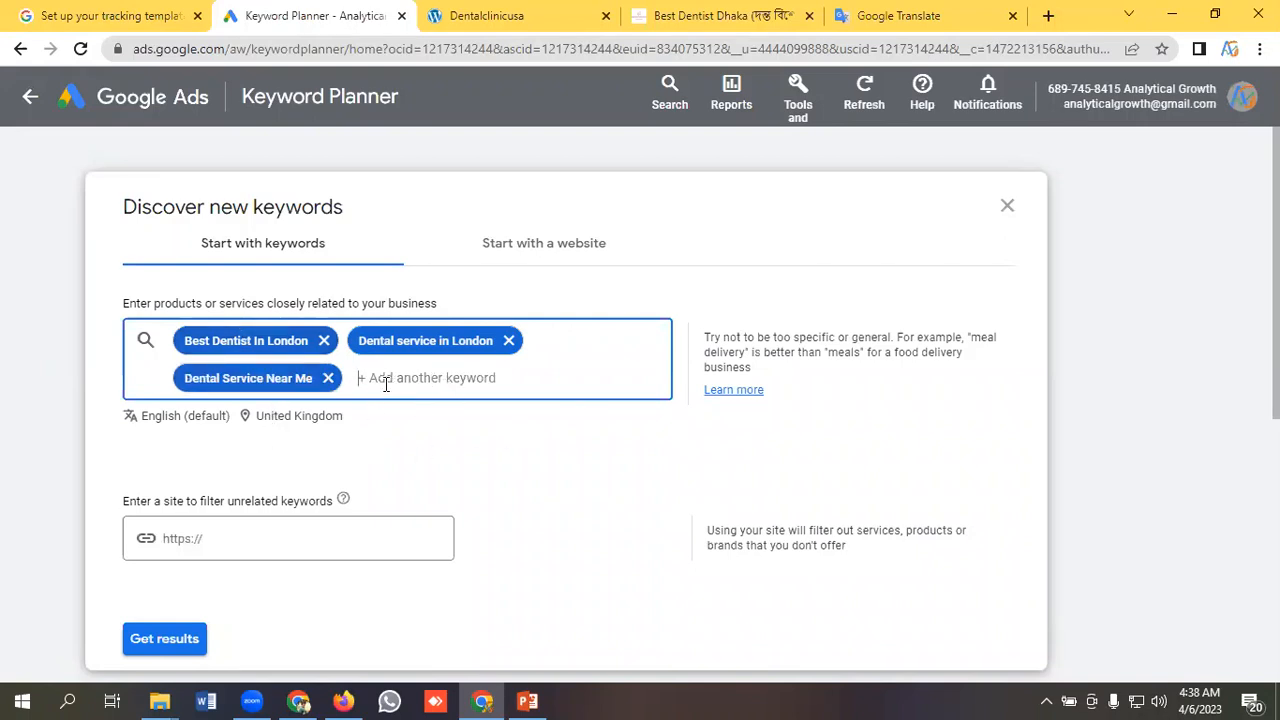
Get the keyword ideas for the three seed keywords, leaving the site filter empty, and look over the list.
{"action": "scroll", "coordinate": [397, 420], "scroll_direction": "down", "scroll_amount": 1}
{"action": "left_click", "coordinate": [255, 447]}
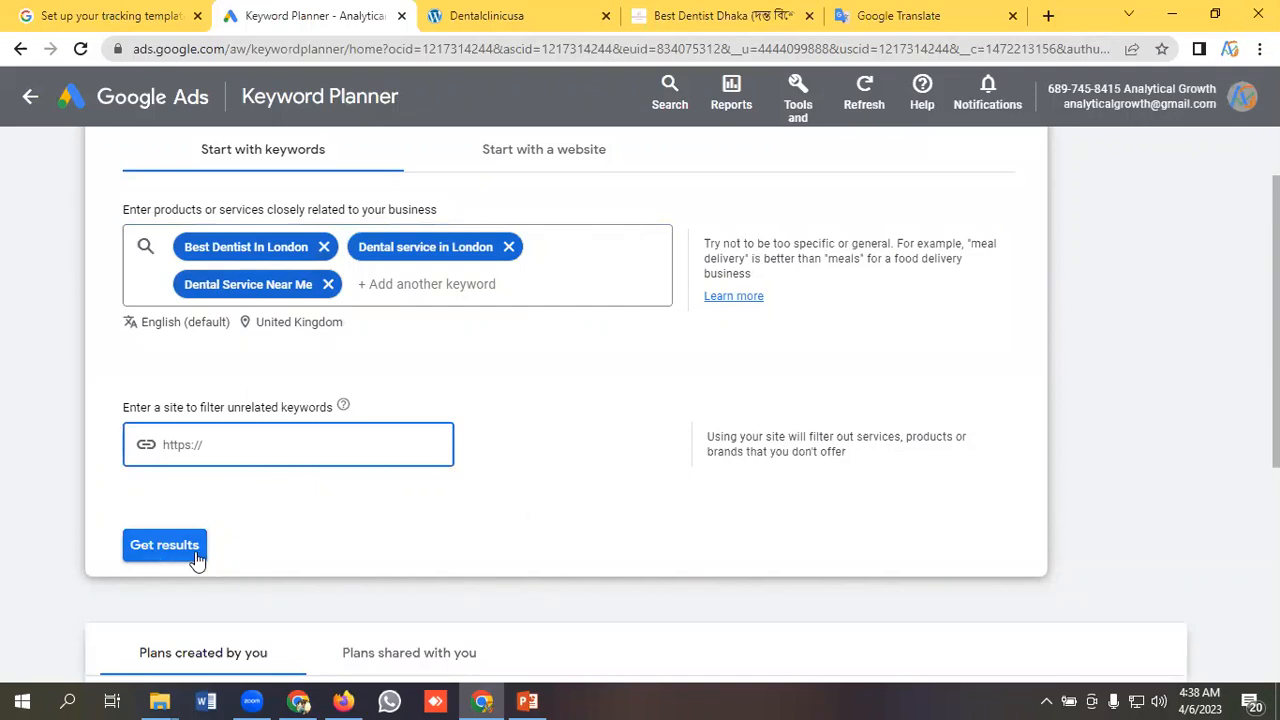
{"action": "left_click", "coordinate": [160, 553]}
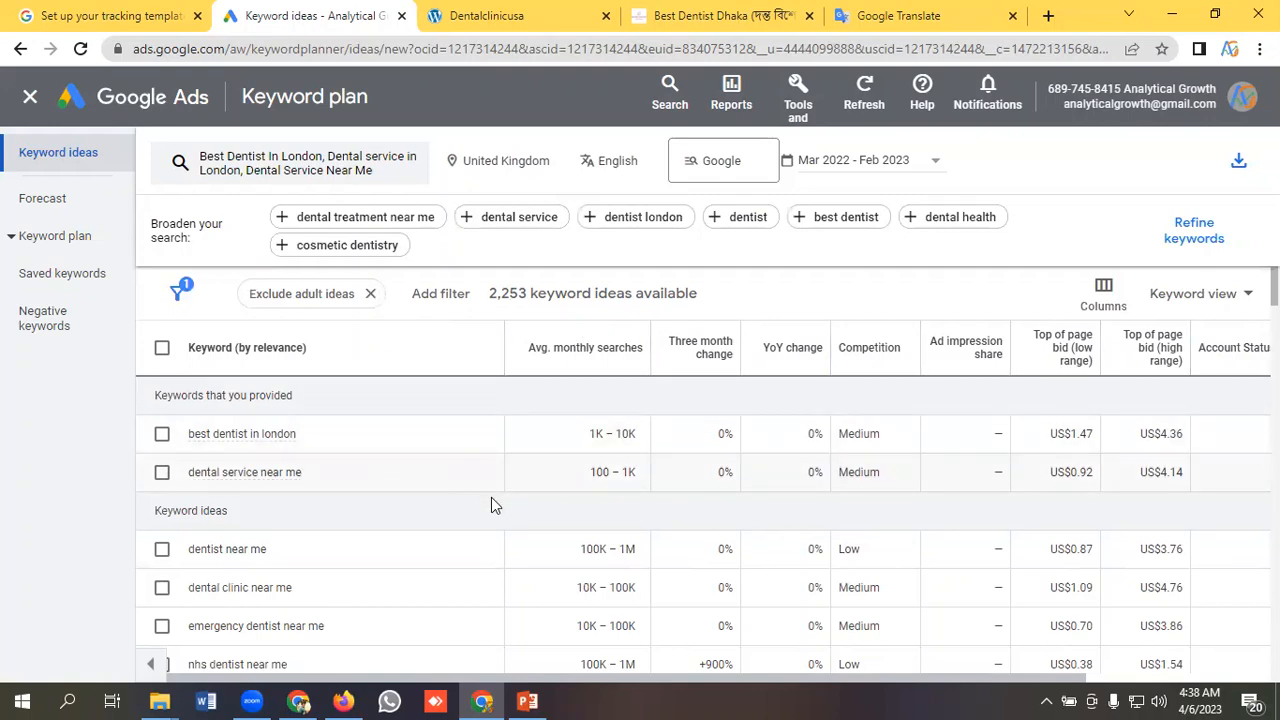
{"action": "scroll", "coordinate": [430, 500], "scroll_direction": "down", "scroll_amount": 1}
{"action": "scroll", "coordinate": [377, 493], "scroll_direction": "up", "scroll_amount": 1}
View the search network options, and switch the date range to the last 24 months and back to the last 12 months.
{"action": "left_click", "coordinate": [730, 168]}
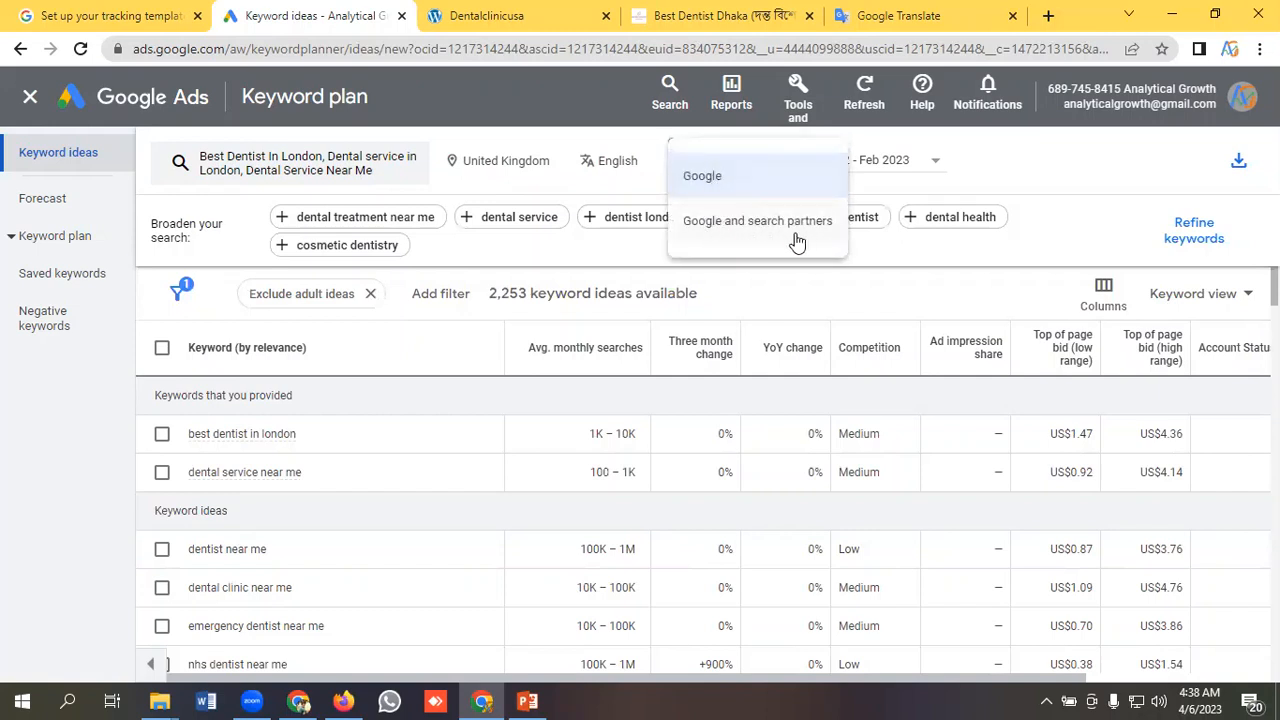
{"action": "left_click", "coordinate": [857, 176]}
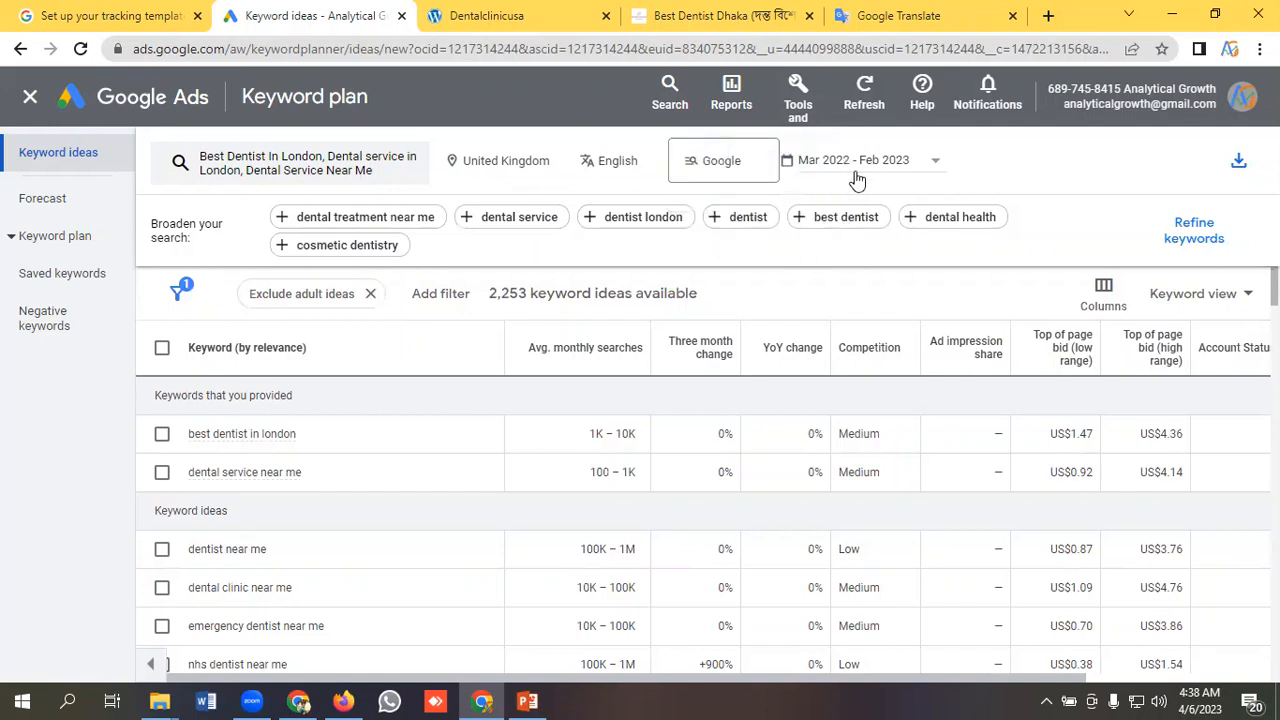
{"action": "left_click", "coordinate": [863, 168]}
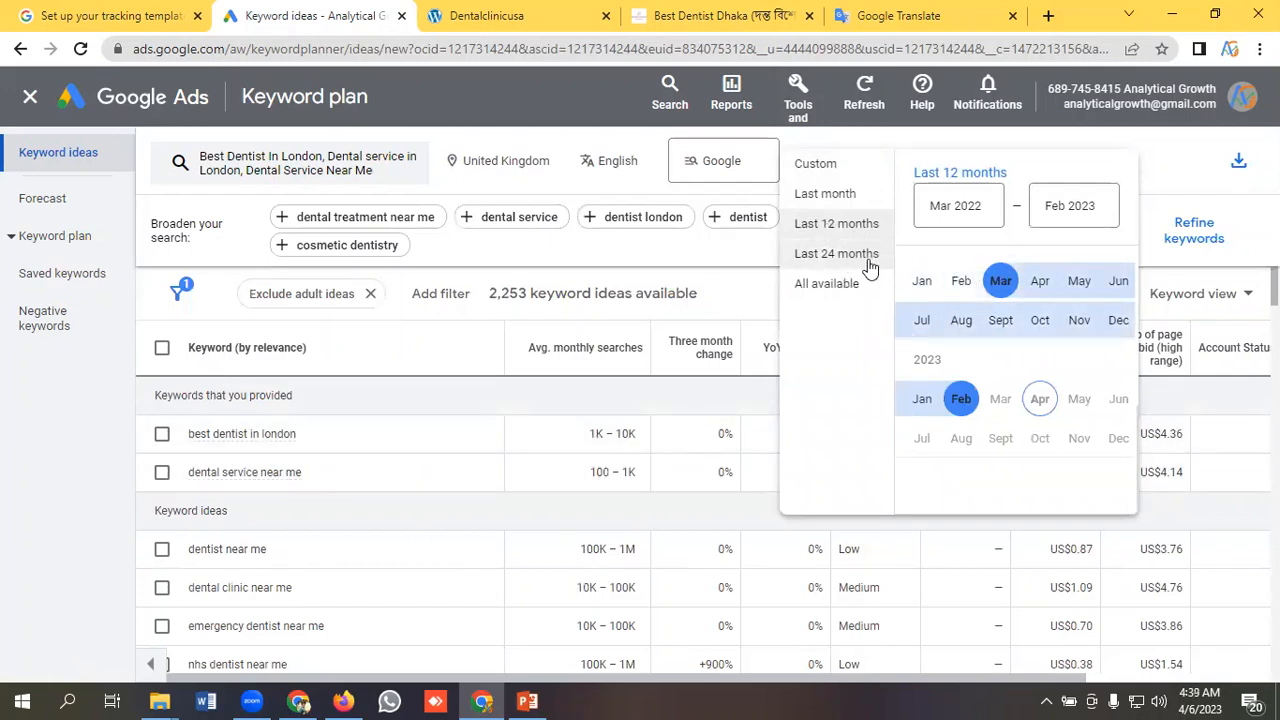
{"action": "left_click", "coordinate": [830, 256]}
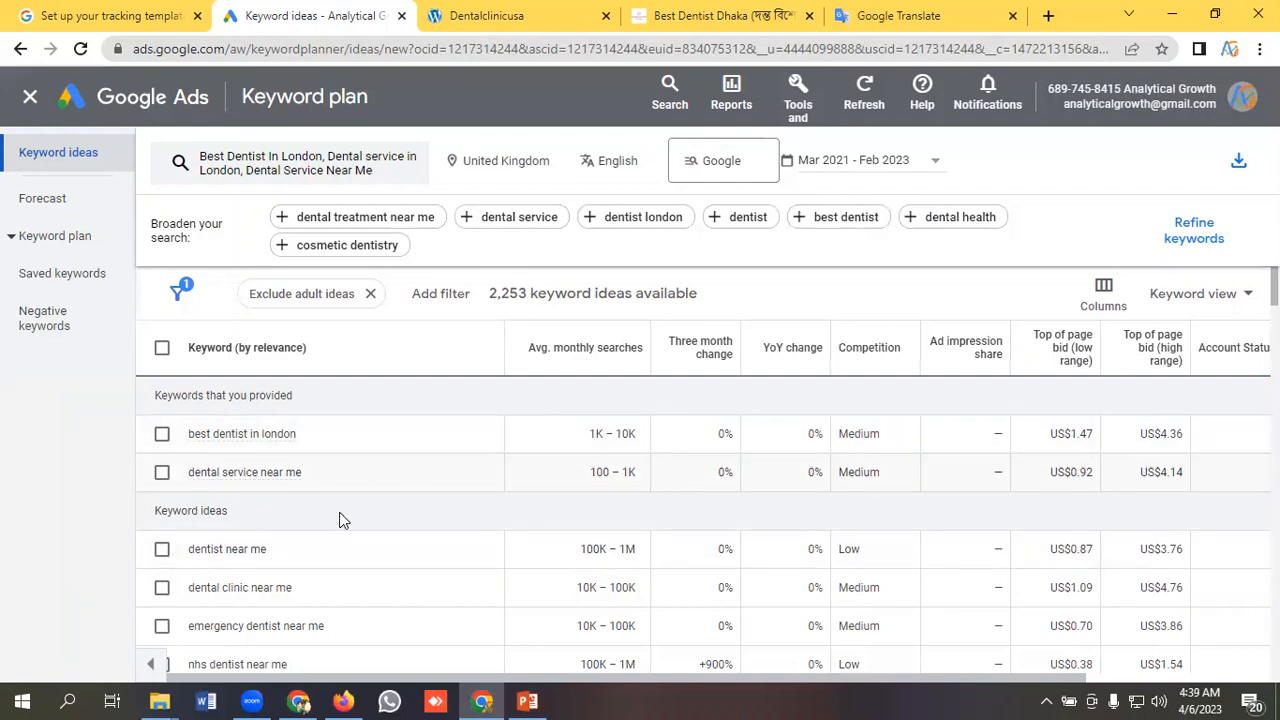
{"action": "left_click", "coordinate": [870, 165]}
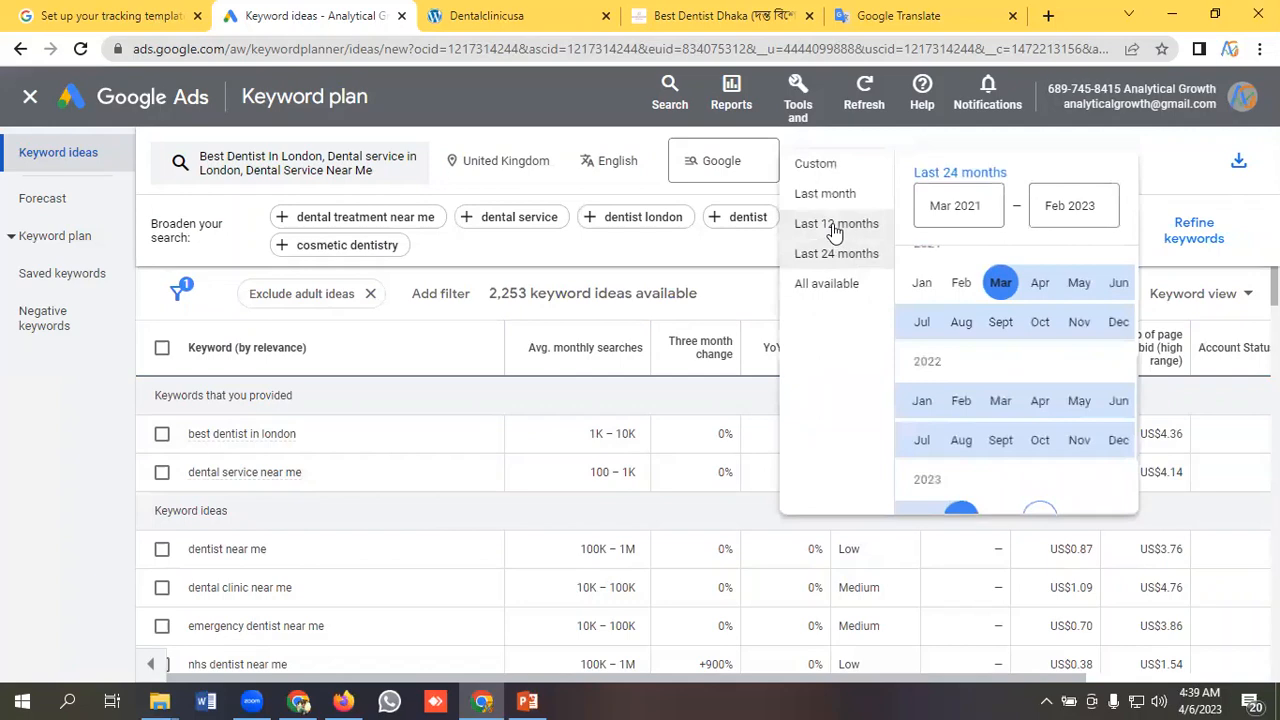
{"action": "left_click", "coordinate": [835, 226]}
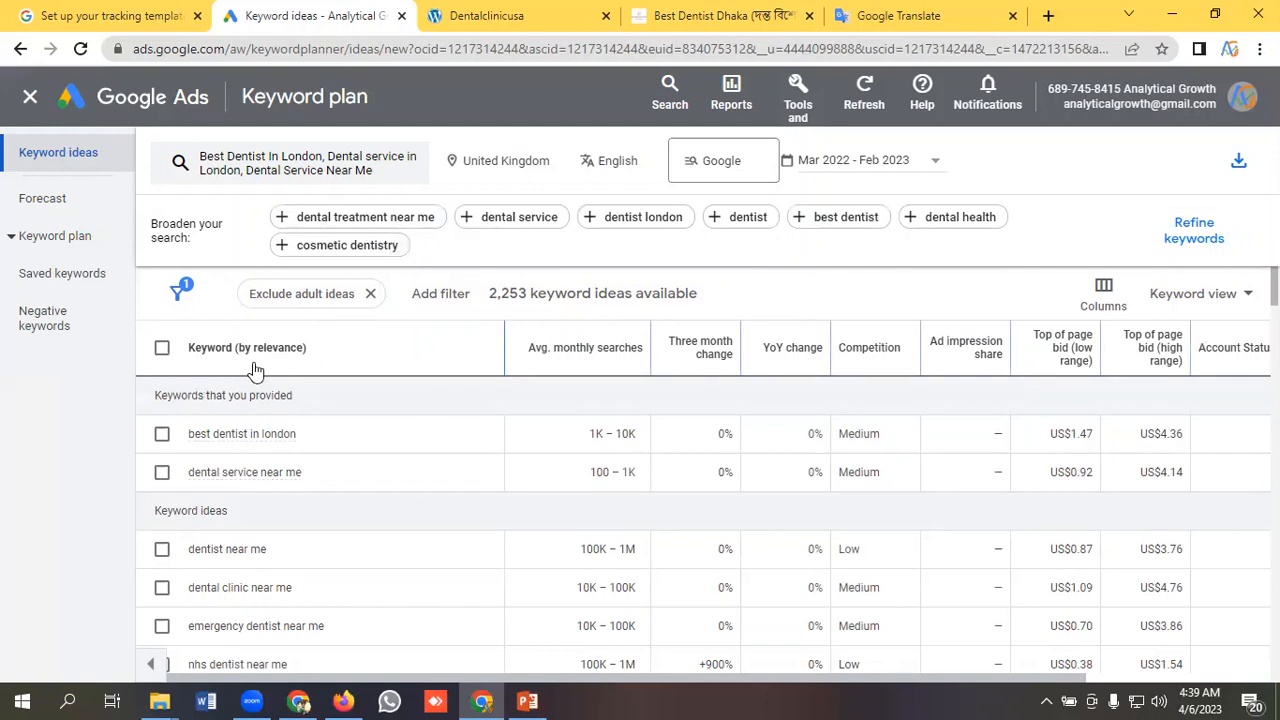
Examine the keyword ideas table and read the explanations of its average monthly searches and three month change columns.
{"action": "scroll", "coordinate": [330, 455], "scroll_direction": "down", "scroll_amount": 2}
{"action": "scroll", "coordinate": [335, 457], "scroll_direction": "up", "scroll_amount": 2}
{"action": "mouse_move", "coordinate": [626, 358]}
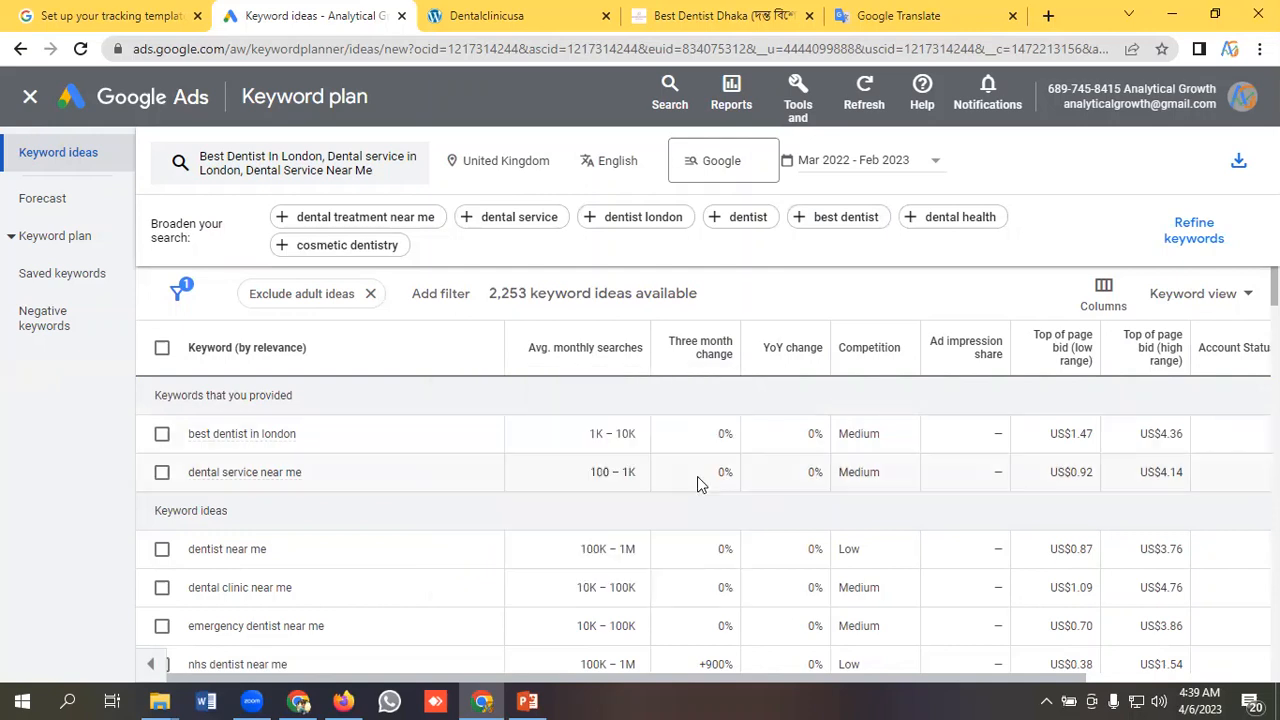
{"action": "mouse_move", "coordinate": [718, 362]}
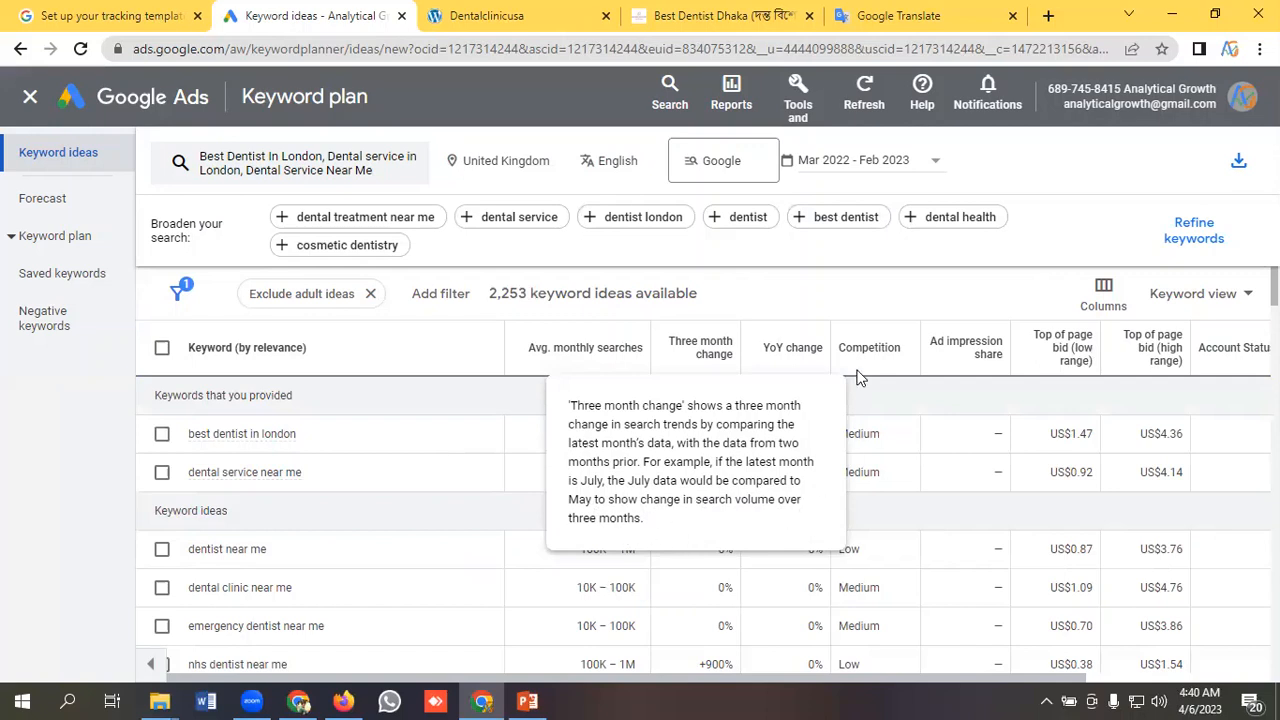
Read the explanations of the YoY change, ad impression share and top of page bid (low and high range) columns.
{"action": "mouse_move", "coordinate": [800, 356]}
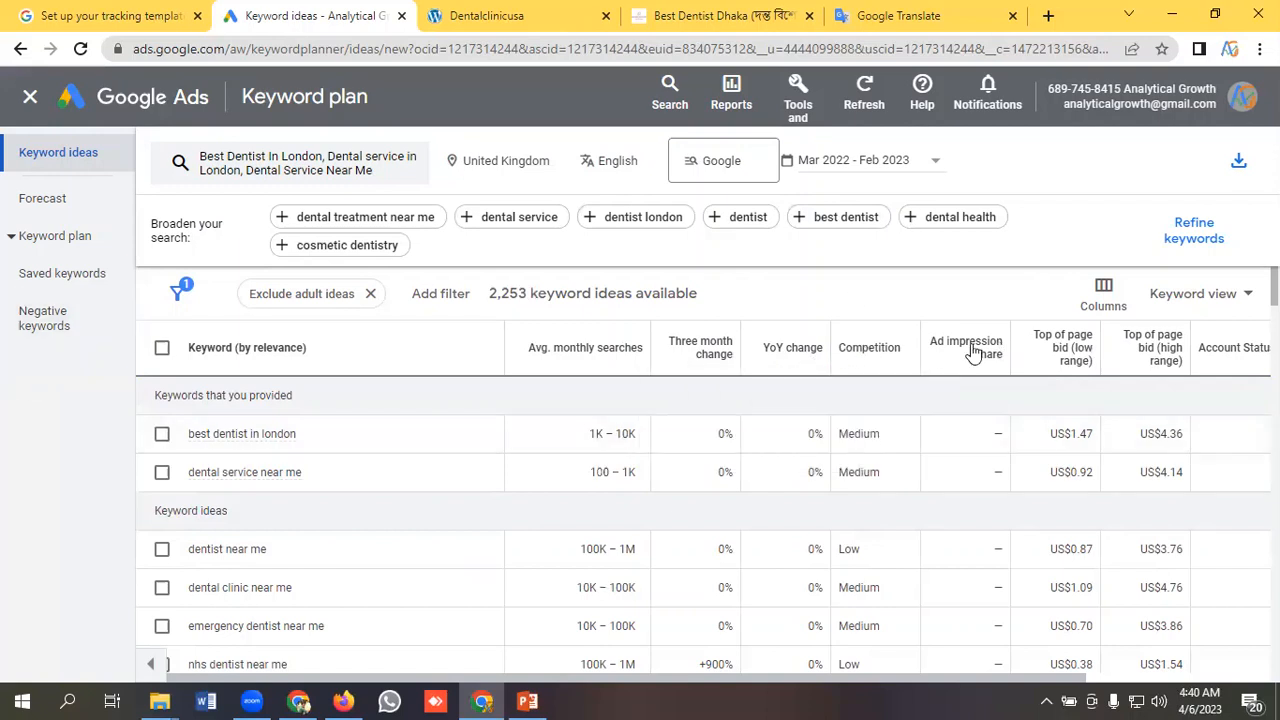
{"action": "mouse_move", "coordinate": [962, 362]}
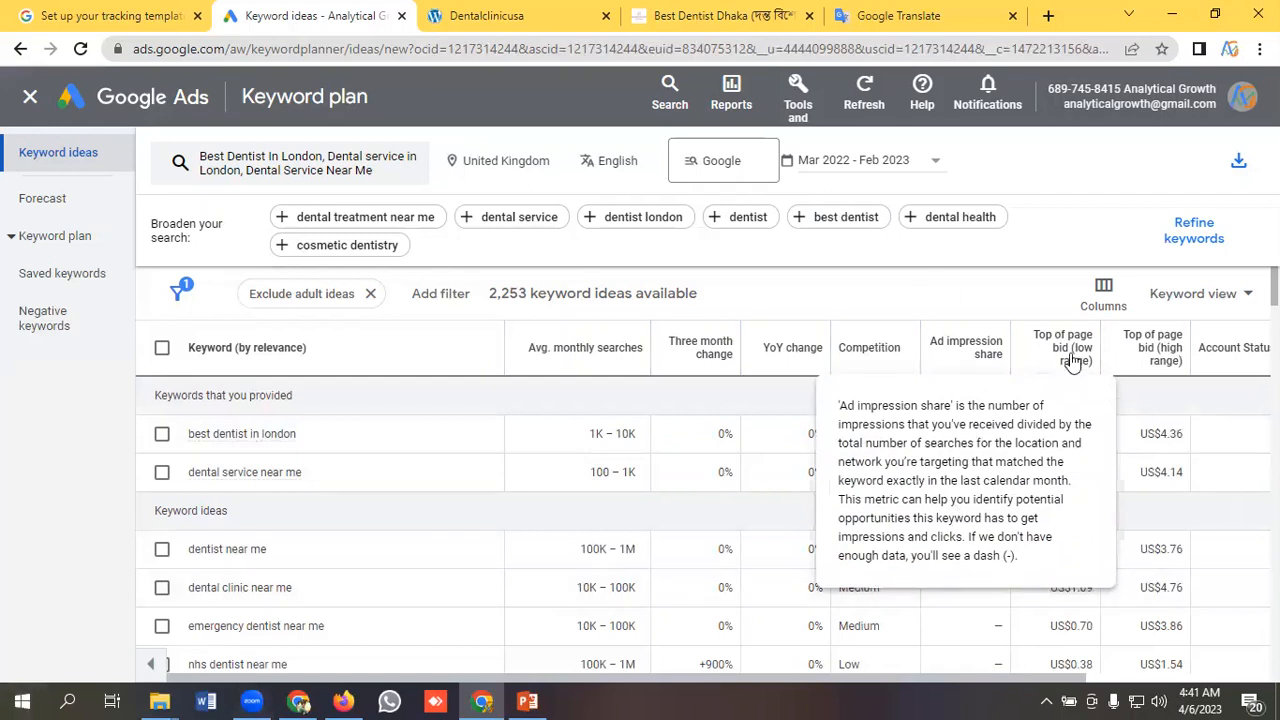
{"action": "mouse_move", "coordinate": [1071, 357]}
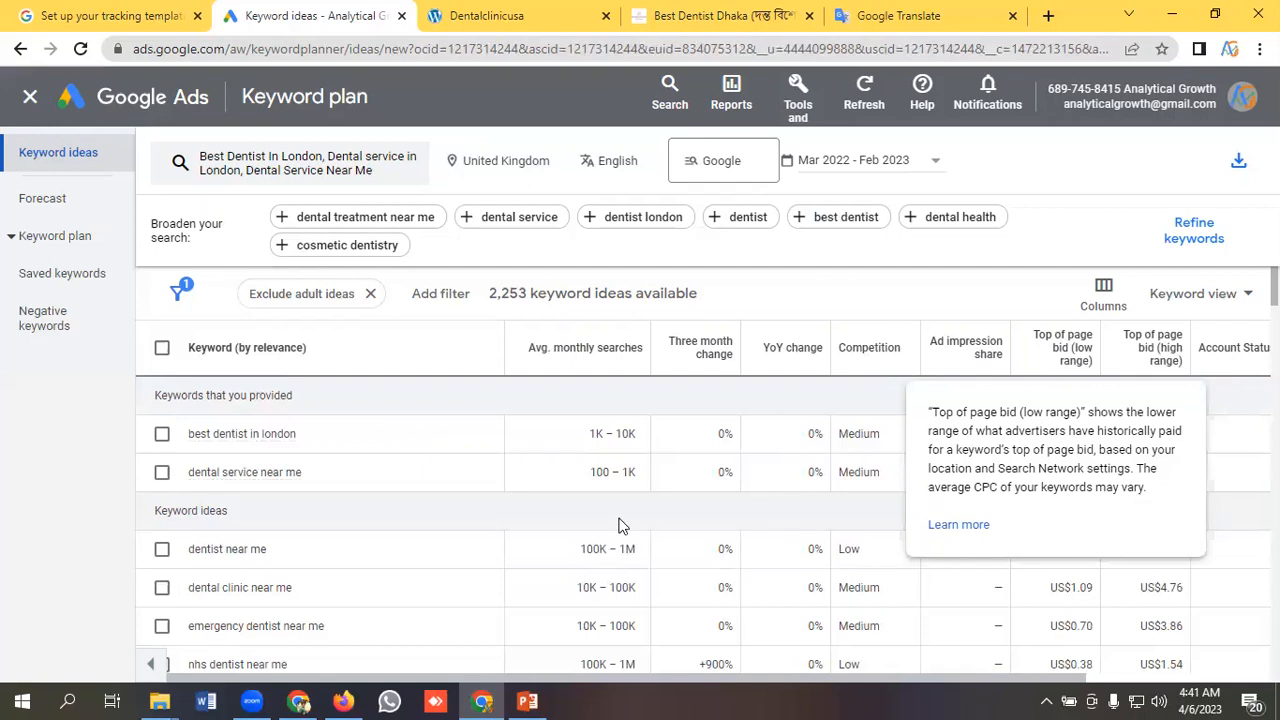
{"action": "mouse_move", "coordinate": [1158, 362]}
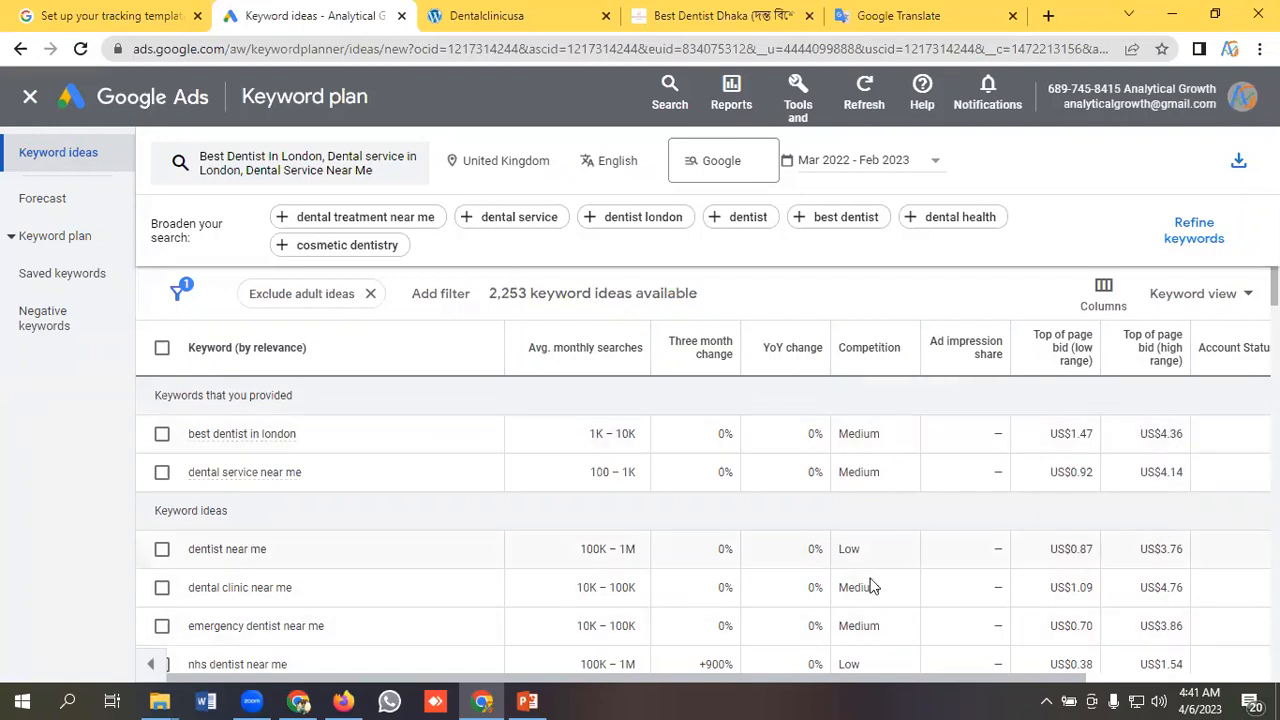
Add the Organic impression share and Organic average position columns to the keyword ideas table.
{"action": "left_click", "coordinate": [1103, 295]}
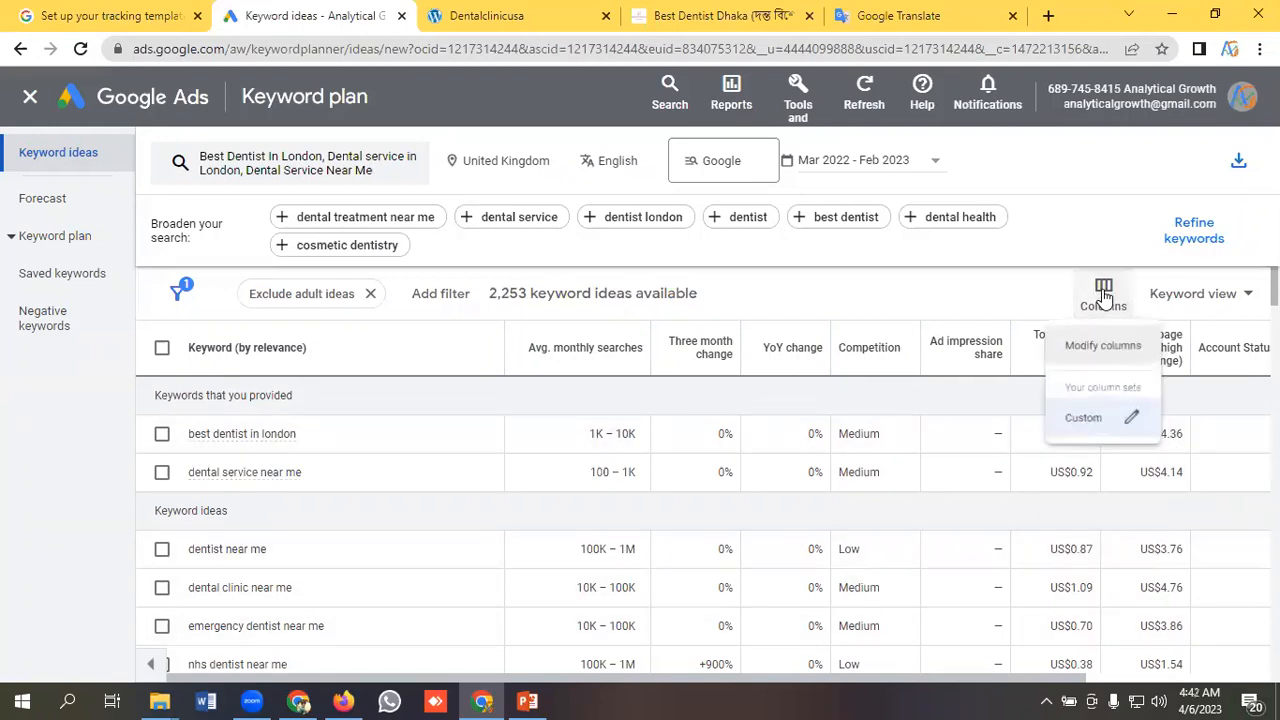
{"action": "left_click", "coordinate": [1078, 352]}
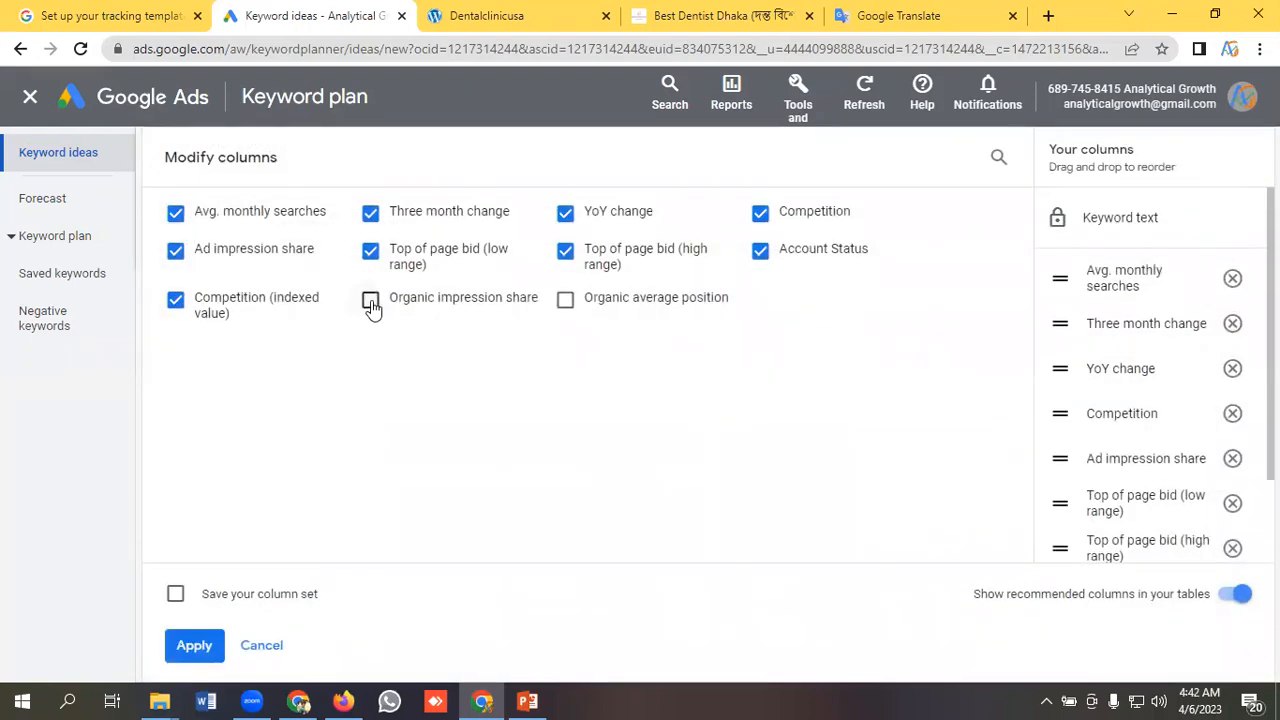
{"action": "left_click", "coordinate": [370, 301]}
{"action": "left_click", "coordinate": [566, 301]}
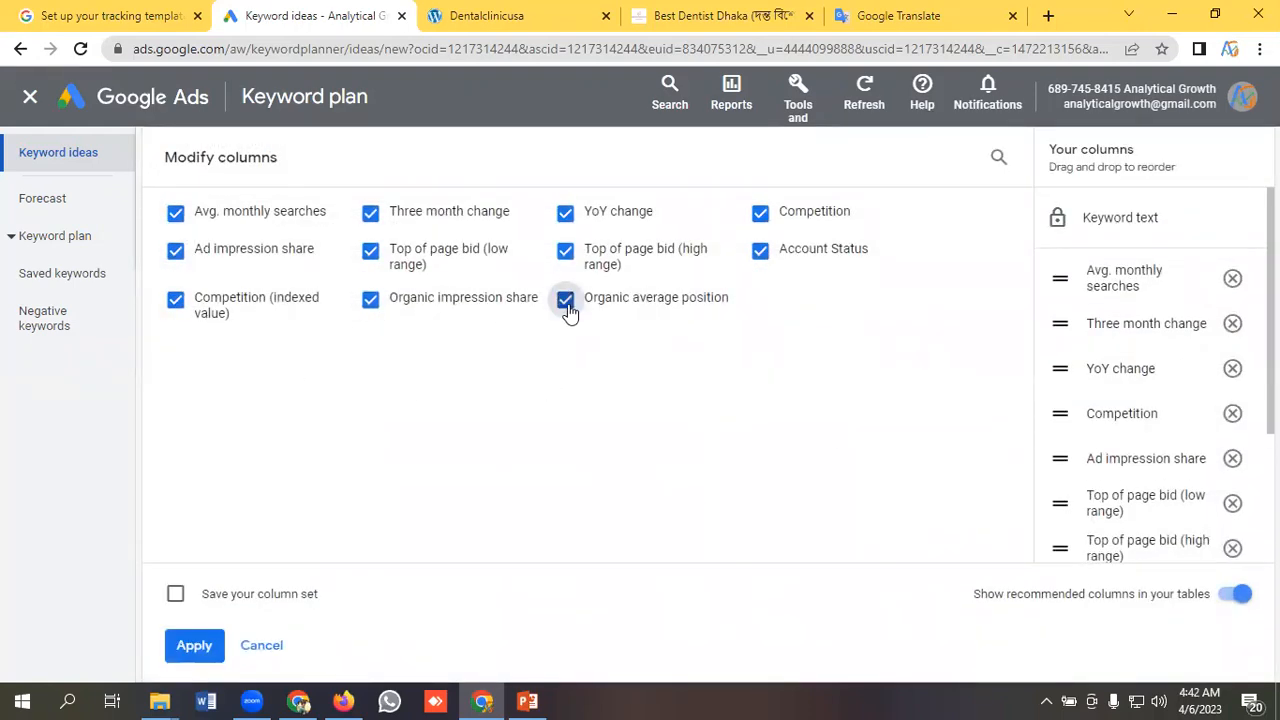
{"action": "left_click", "coordinate": [194, 646]}
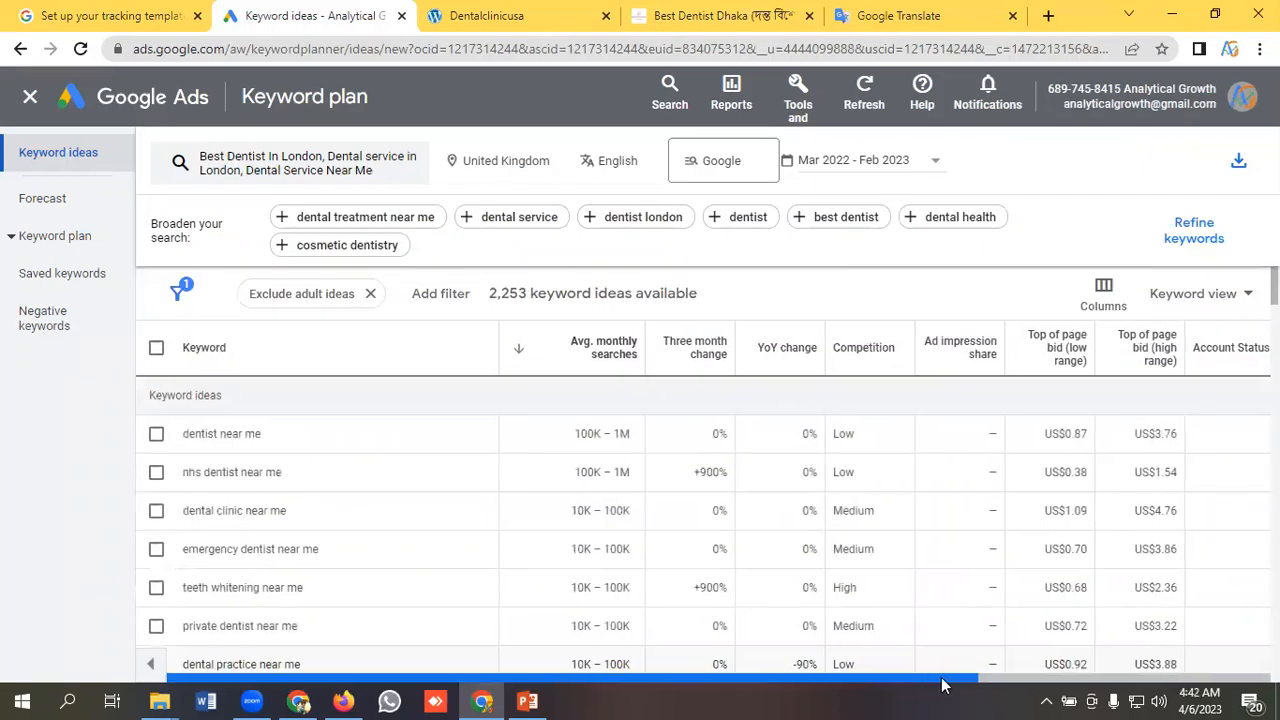
Examine the indexed competition and organic columns, the list of keyword ideas and their top of page bids.
{"action": "left_click_drag", "start_coordinate": [943, 685], "coordinate": [1214, 686]}
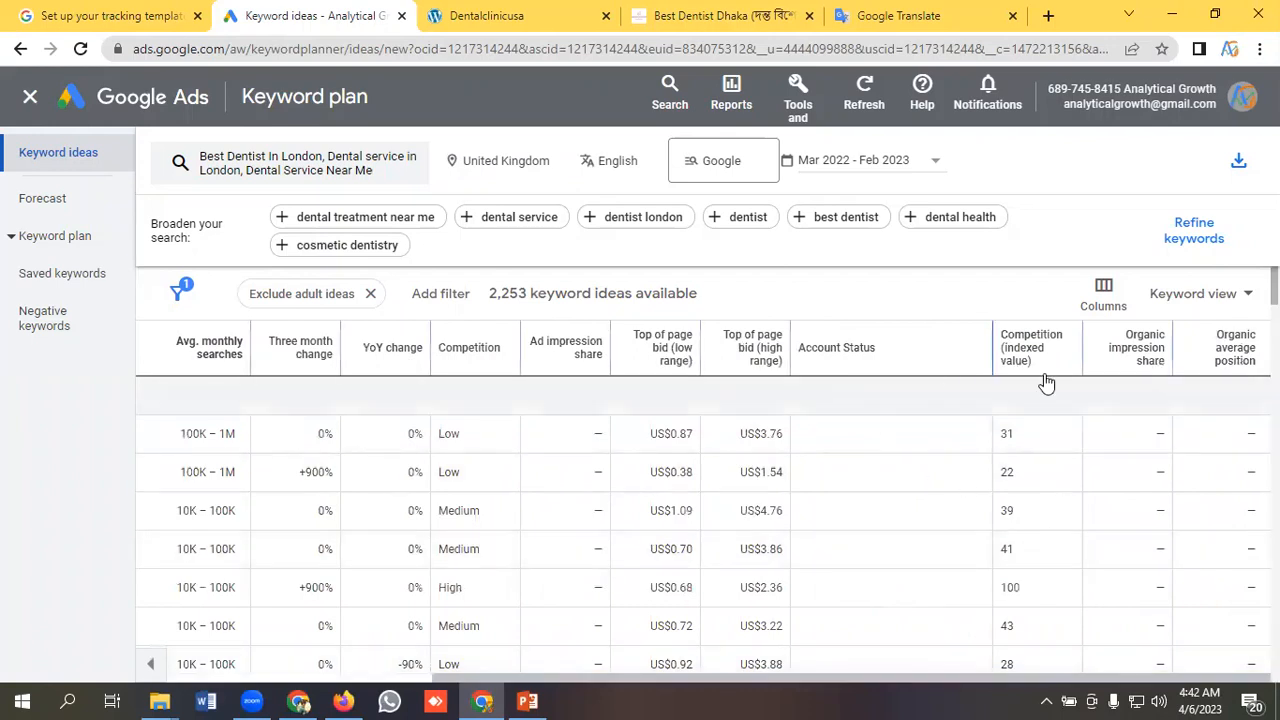
{"action": "mouse_move", "coordinate": [1050, 364]}
{"action": "left_click_drag", "start_coordinate": [1021, 697], "coordinate": [604, 698]}
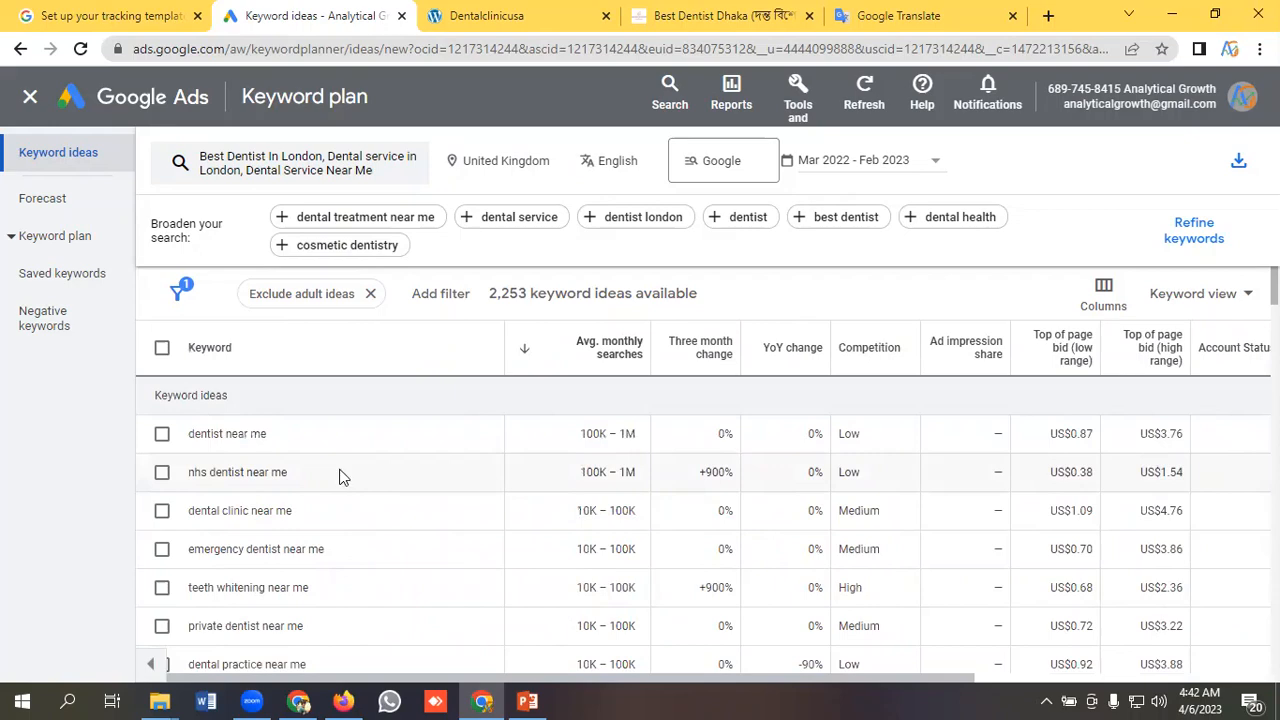
{"action": "scroll", "coordinate": [250, 472], "scroll_direction": "down", "scroll_amount": 3}
{"action": "scroll", "coordinate": [262, 470], "scroll_direction": "up", "scroll_amount": 3}
{"action": "scroll", "coordinate": [324, 477], "scroll_direction": "down", "scroll_amount": 2}
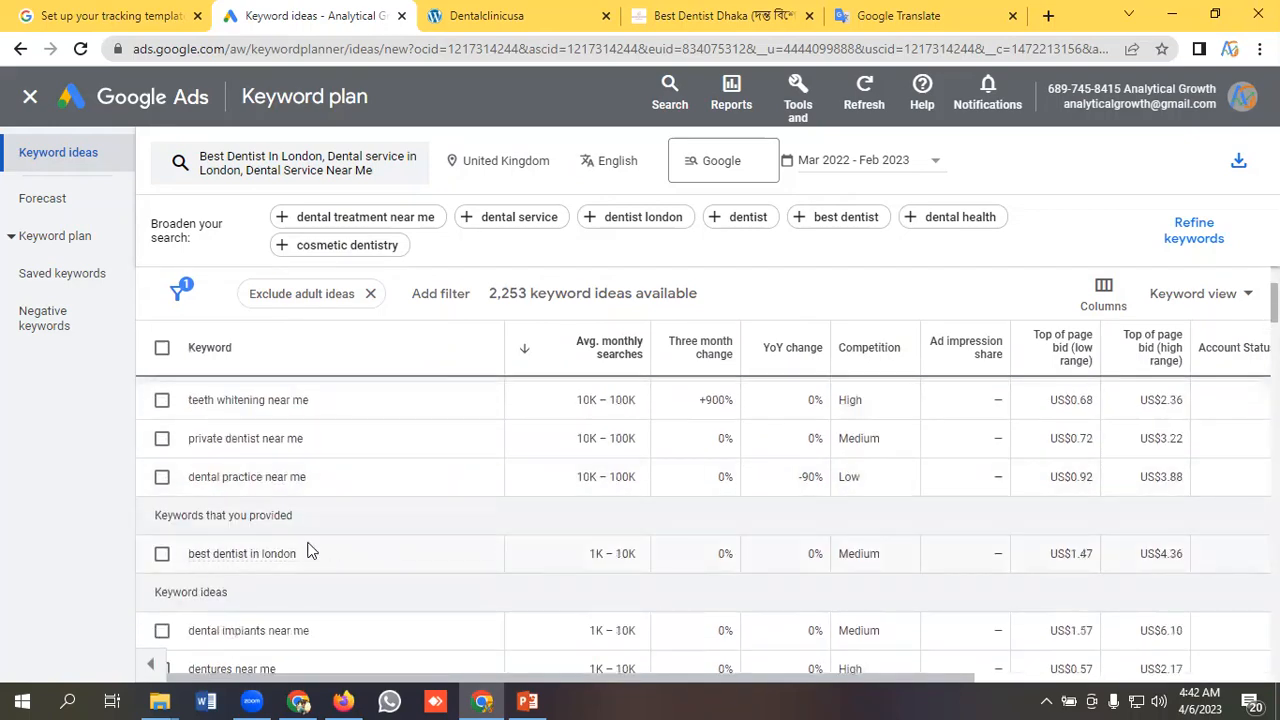
{"action": "scroll", "coordinate": [340, 535], "scroll_direction": "up", "scroll_amount": 2}
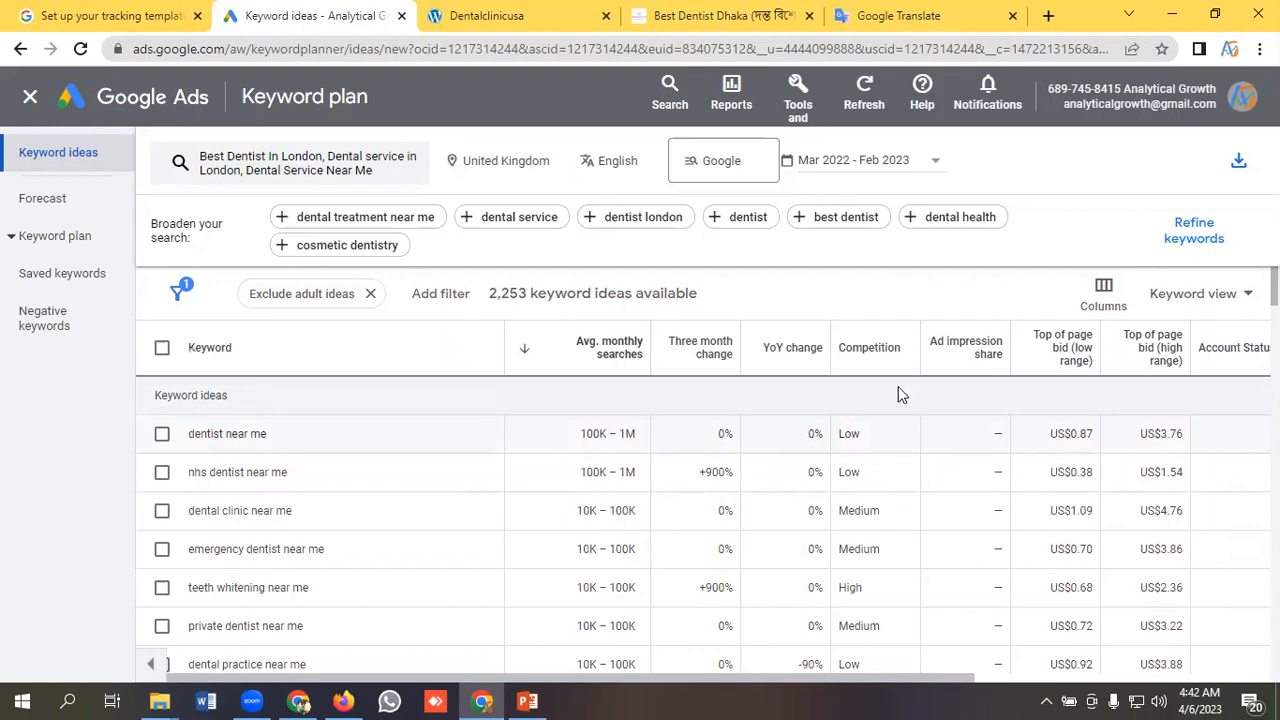
{"action": "mouse_move", "coordinate": [1087, 356]}
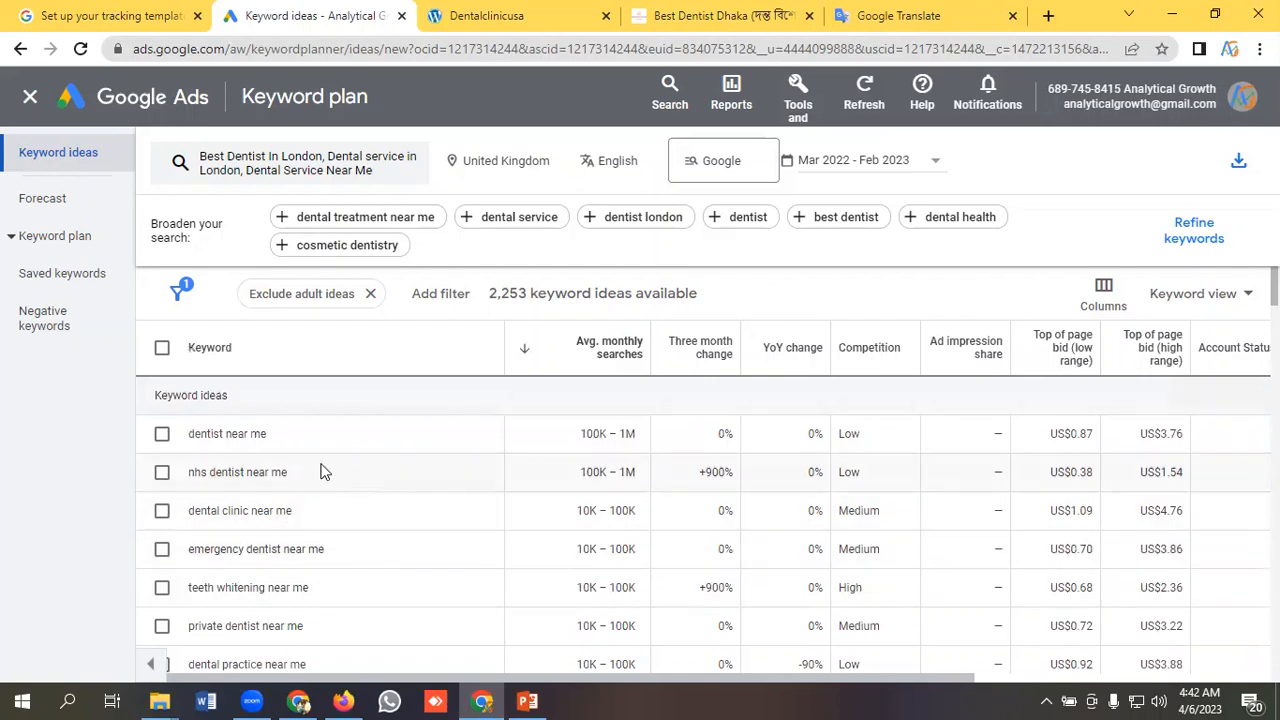
Copy the keyword idea "dentist near me" into Google Translate for translation into Bengali, and start a new line below it.
{"action": "left_click_drag", "start_coordinate": [296, 435], "coordinate": [188, 436]}
{"action": "right_click", "coordinate": [247, 437]}
{"action": "left_click", "coordinate": [251, 446]}
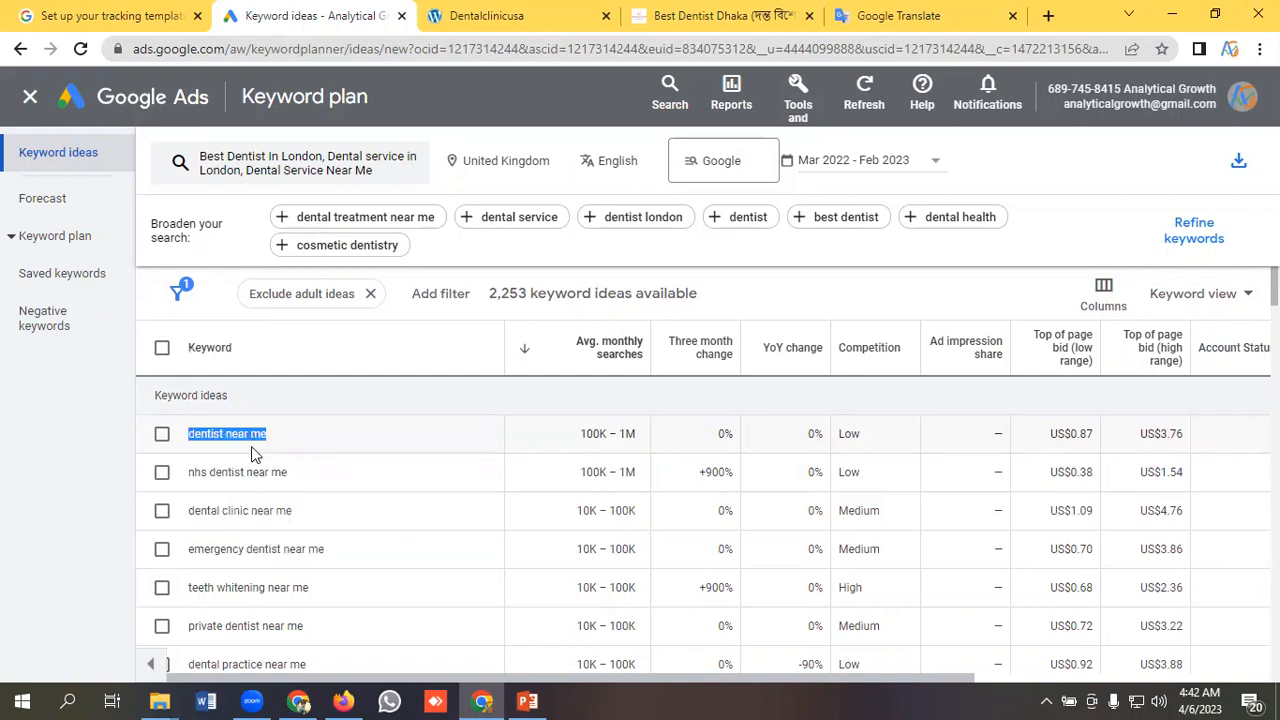
{"action": "left_click", "coordinate": [906, 15]}
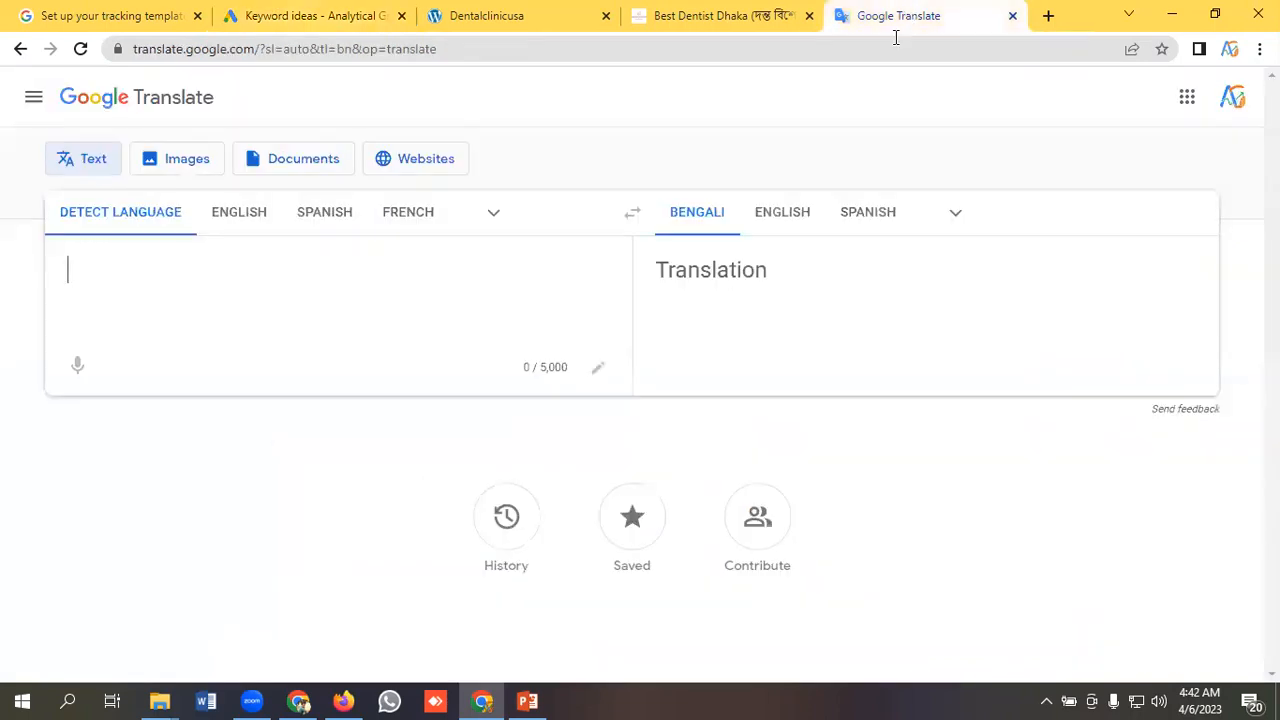
{"action": "left_click", "coordinate": [204, 287]}
{"action": "key", "text": "ctrl+v"}
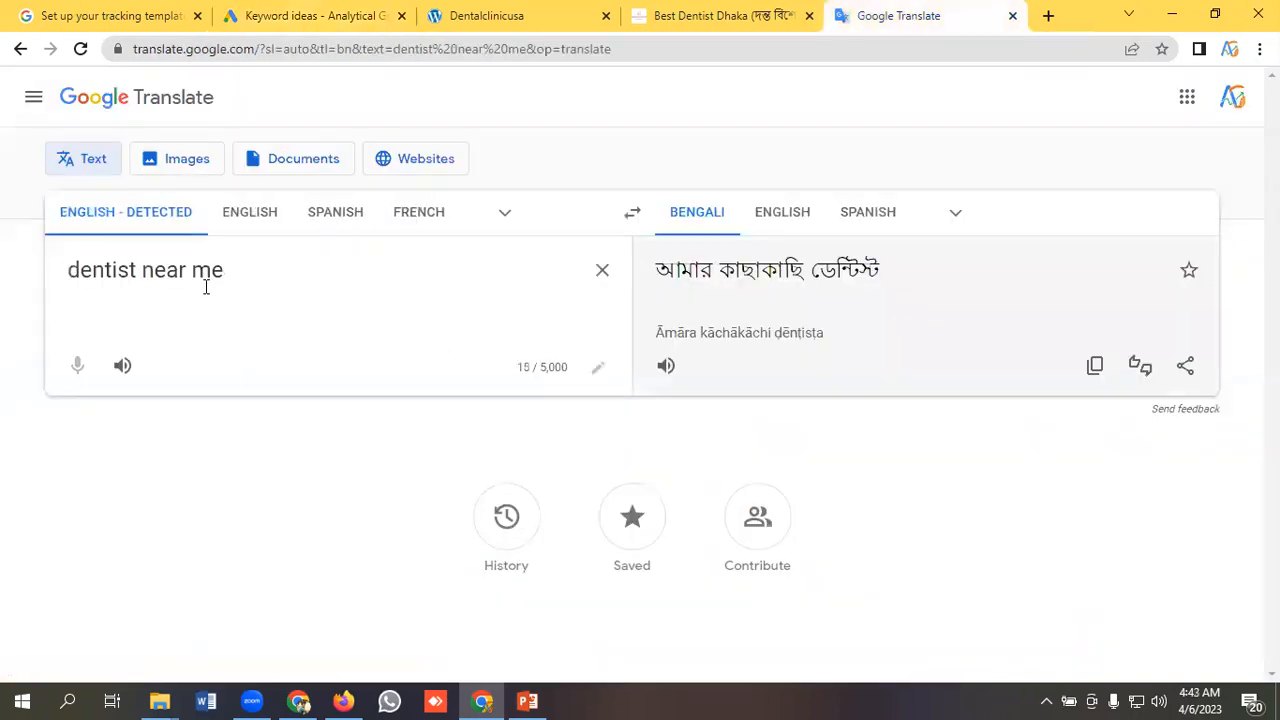
{"action": "key", "text": "Return"}
Copy "dental clinic near me" from the Google Ads keyword ideas onto the second line of the Google Translate source text.
{"action": "left_click", "coordinate": [285, 15]}
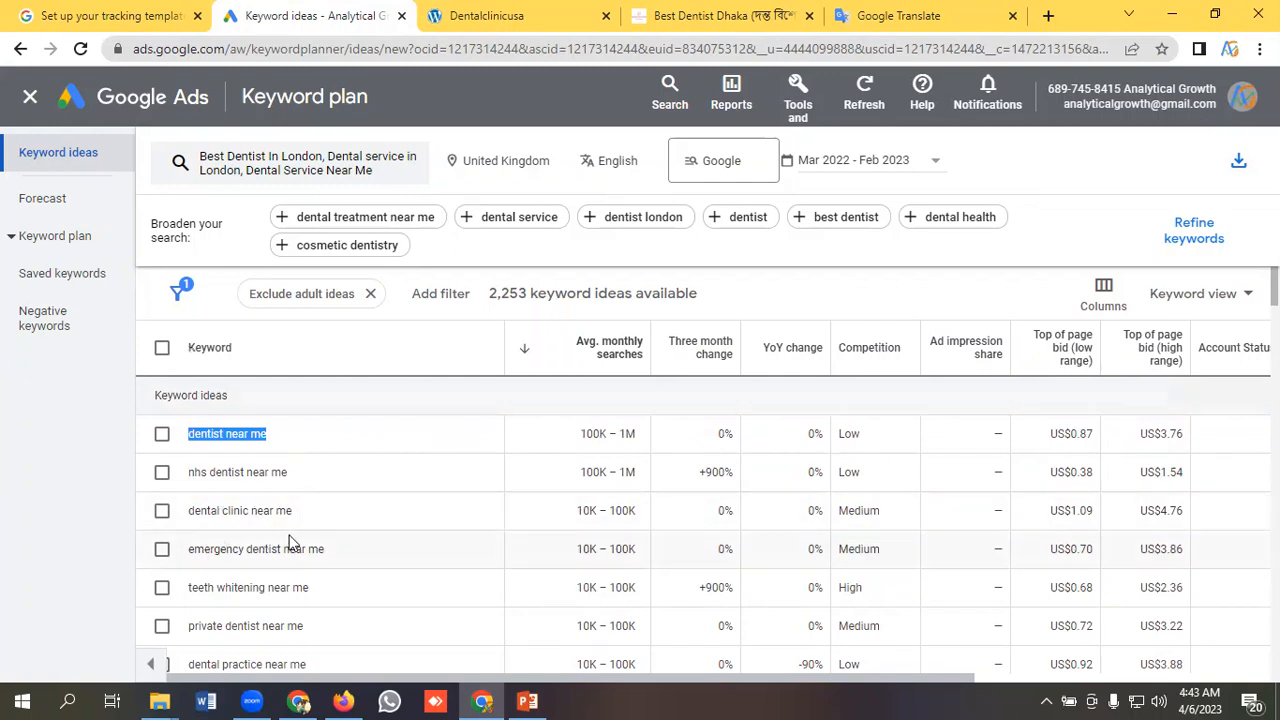
{"action": "left_click_drag", "start_coordinate": [292, 511], "coordinate": [193, 511]}
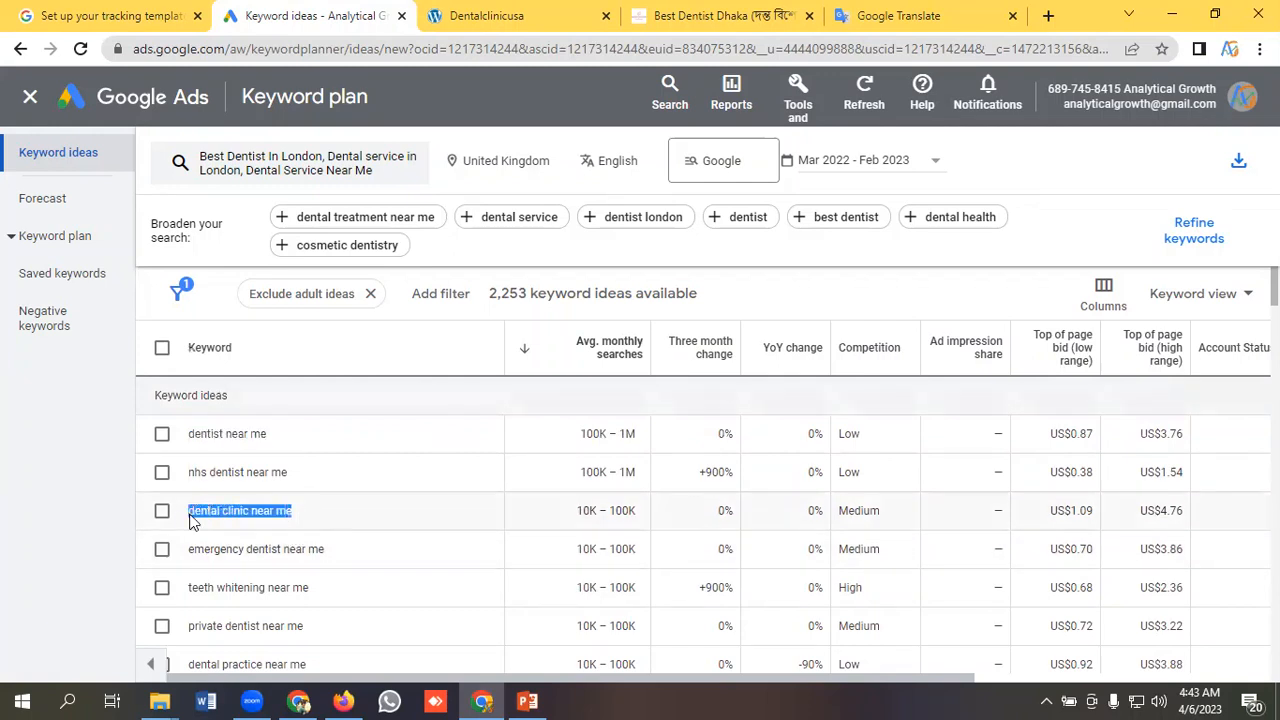
{"action": "right_click", "coordinate": [198, 511]}
{"action": "left_click", "coordinate": [229, 526]}
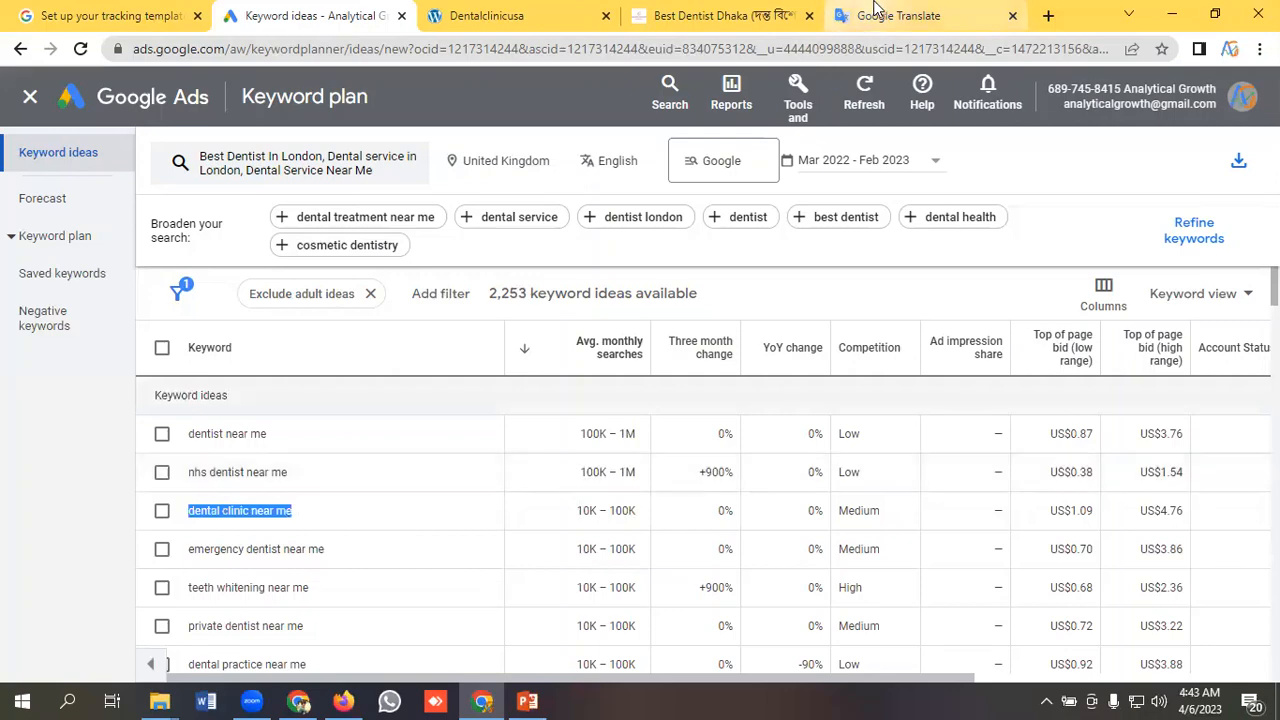
{"action": "left_click", "coordinate": [898, 15]}
{"action": "key", "text": "ctrl+v"}
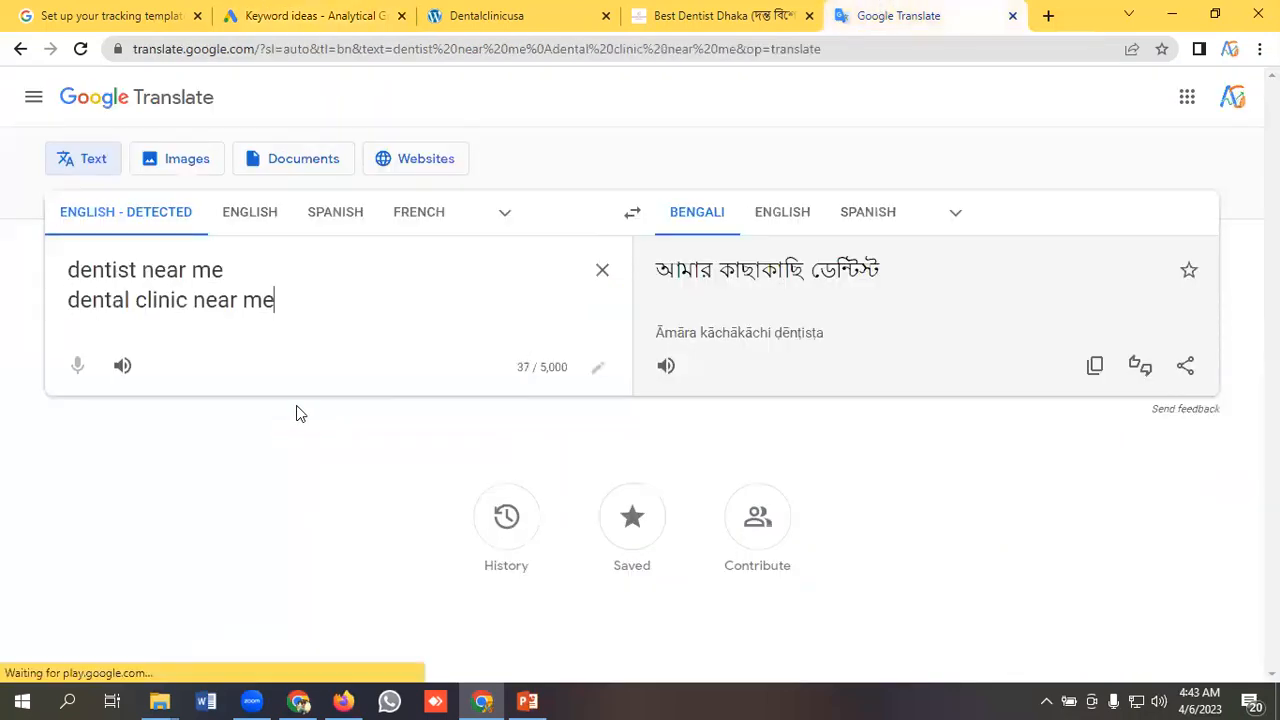
Copy "emergency dentist near me" from the Google Ads keyword ideas onto a new third line in Google Translate.
{"action": "left_click", "coordinate": [300, 15]}
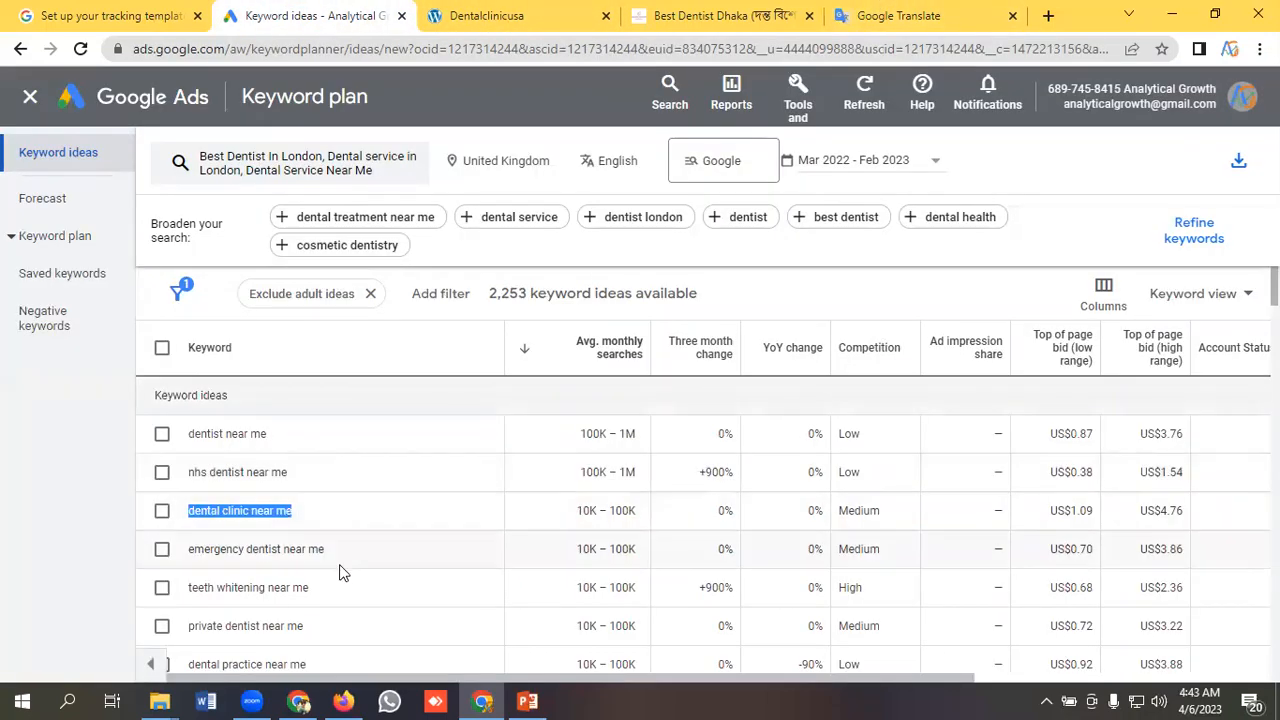
{"action": "left_click_drag", "start_coordinate": [336, 556], "coordinate": [197, 556]}
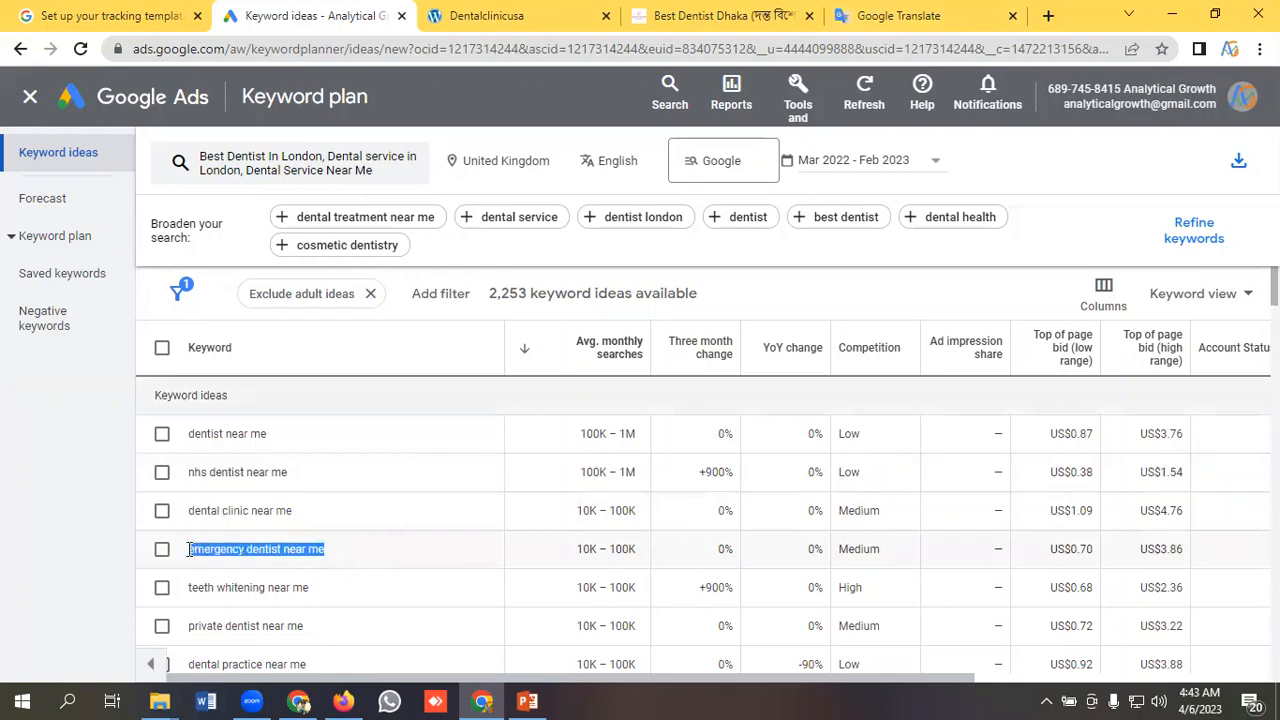
{"action": "right_click", "coordinate": [208, 550]}
{"action": "left_click", "coordinate": [237, 564]}
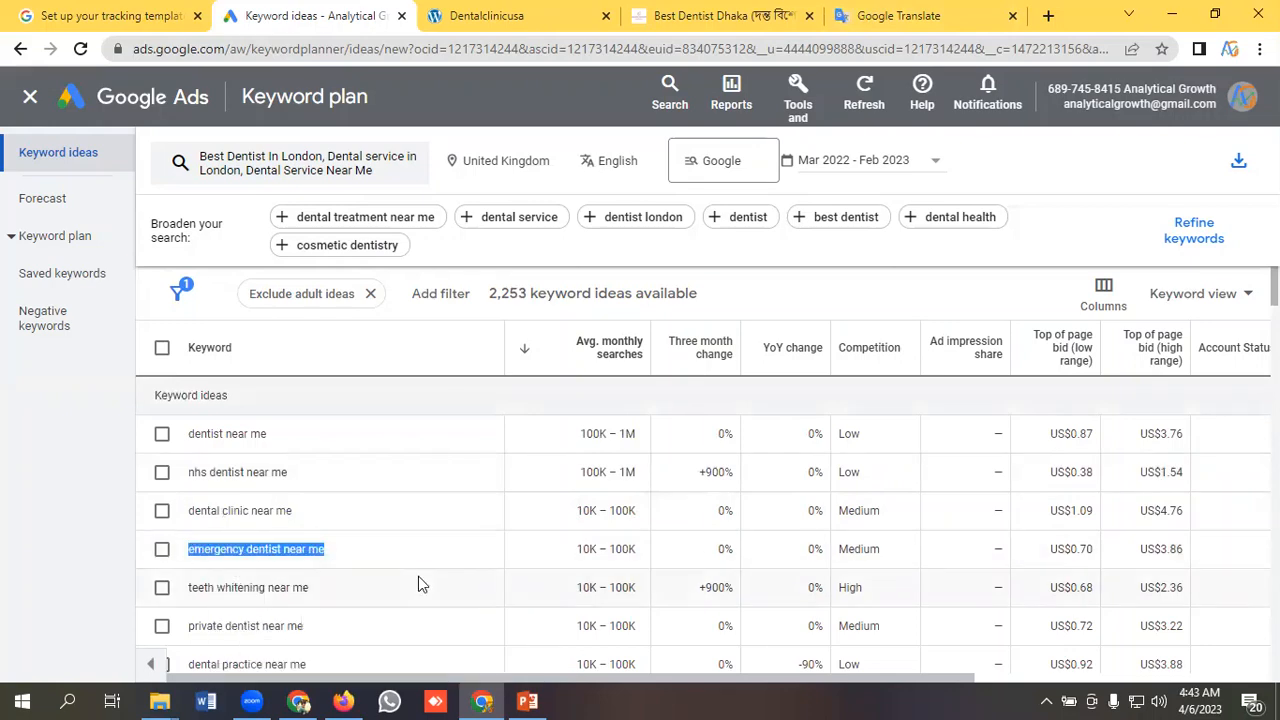
{"action": "left_click", "coordinate": [1000, 12]}
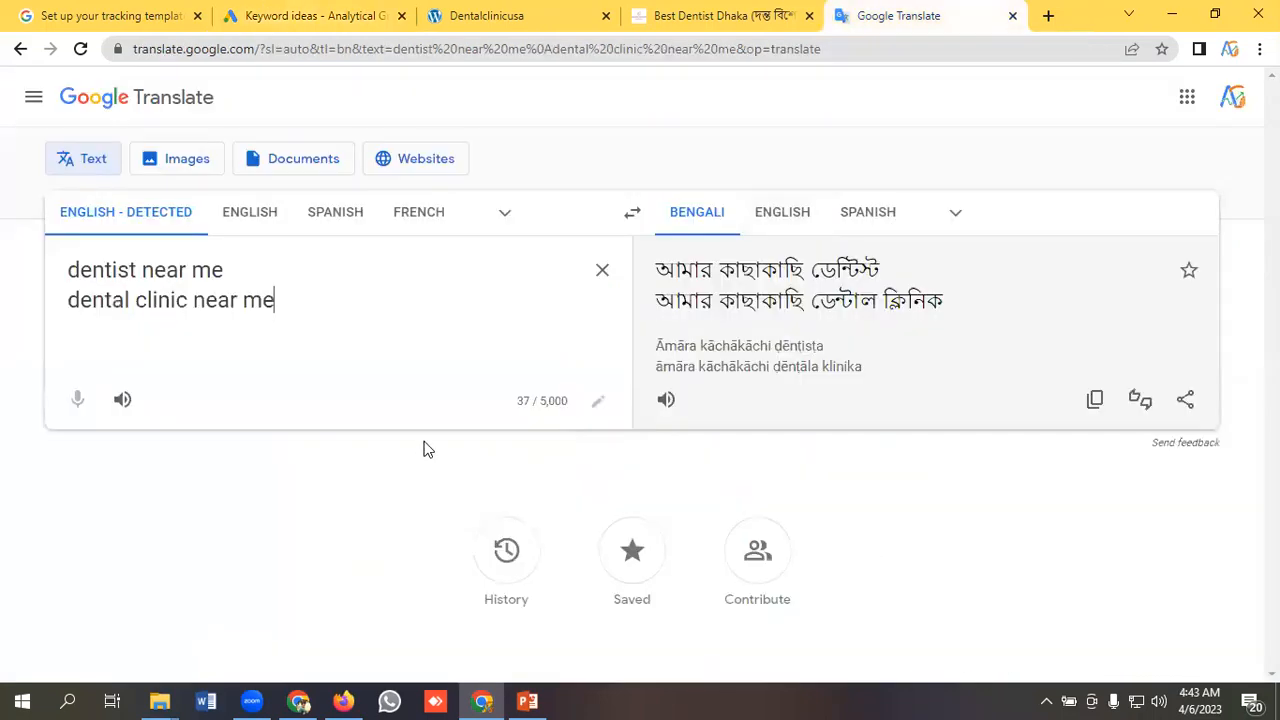
{"action": "key", "text": "Return"}
{"action": "key", "text": "ctrl+v"}
Copy "teeth whitening near me" from the Google Ads keyword ideas onto a new fourth line in Google Translate.
{"action": "left_click", "coordinate": [263, 15]}
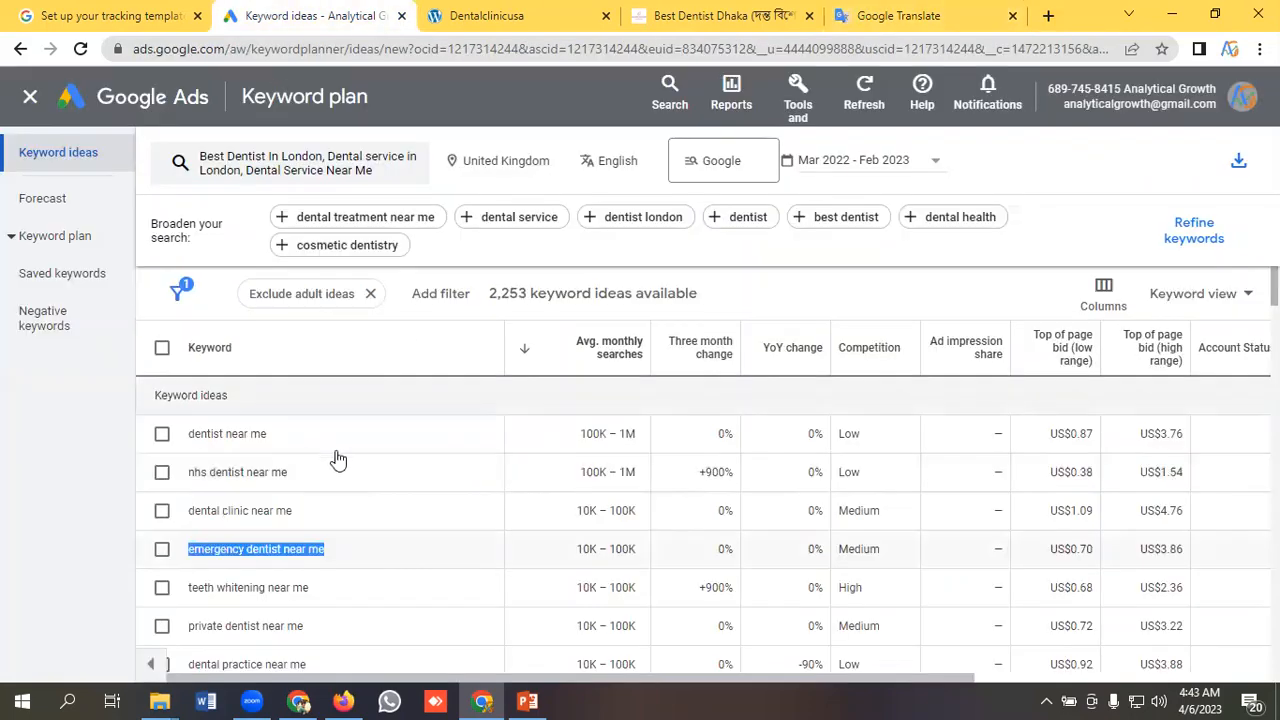
{"action": "scroll", "coordinate": [338, 458], "scroll_direction": "down", "scroll_amount": 1}
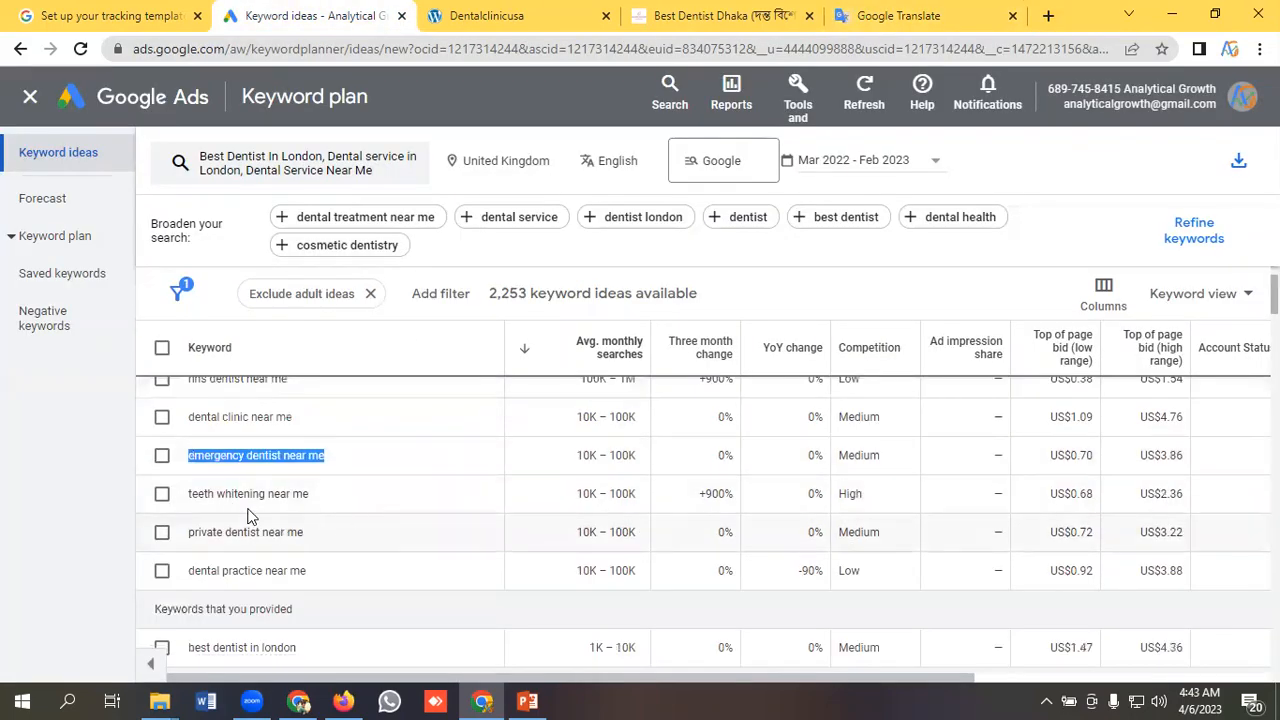
{"action": "left_click_drag", "start_coordinate": [320, 500], "coordinate": [170, 500]}
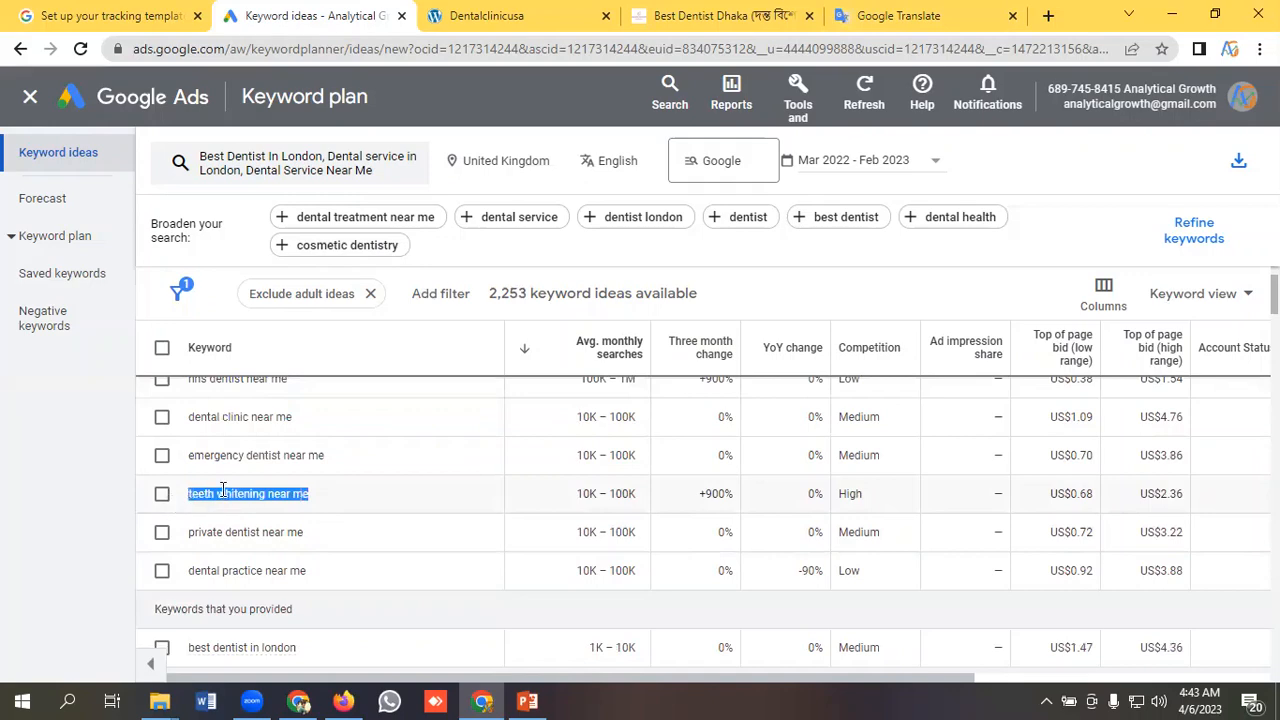
{"action": "right_click", "coordinate": [220, 492]}
{"action": "left_click", "coordinate": [262, 503]}
{"action": "left_click", "coordinate": [913, 14]}
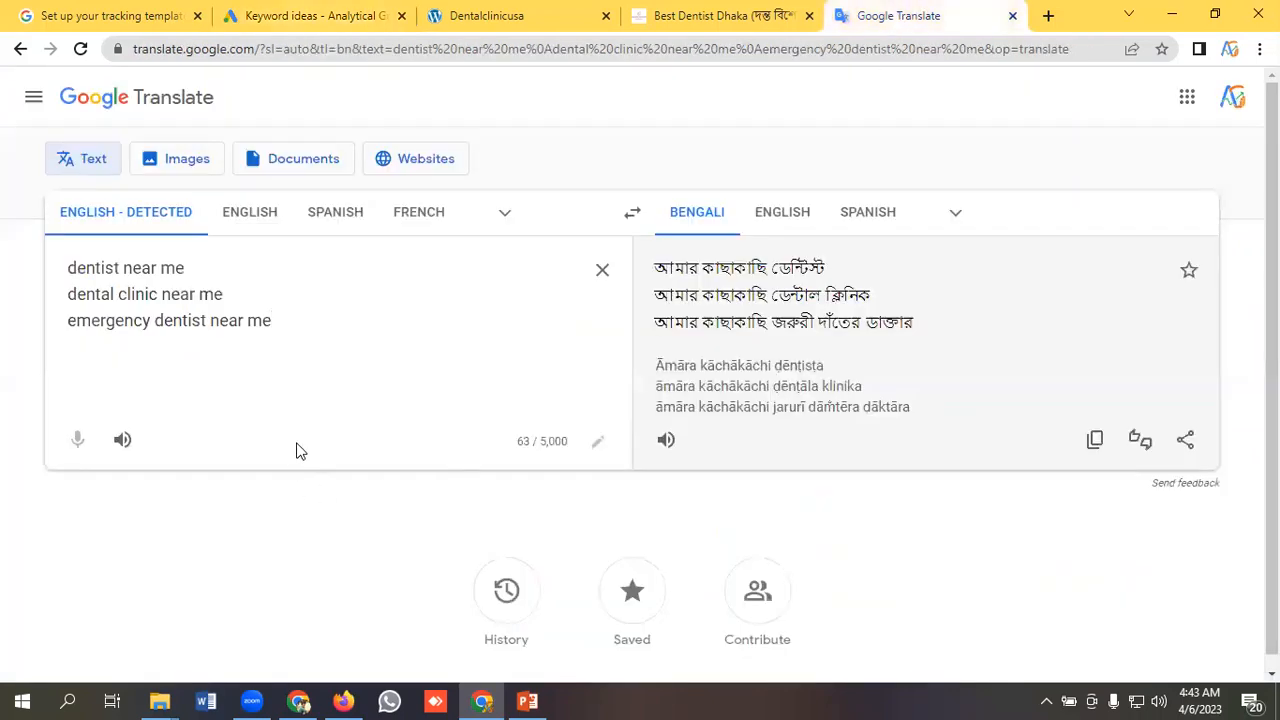
{"action": "key", "text": "Return"}
{"action": "key", "text": "ctrl+v"}
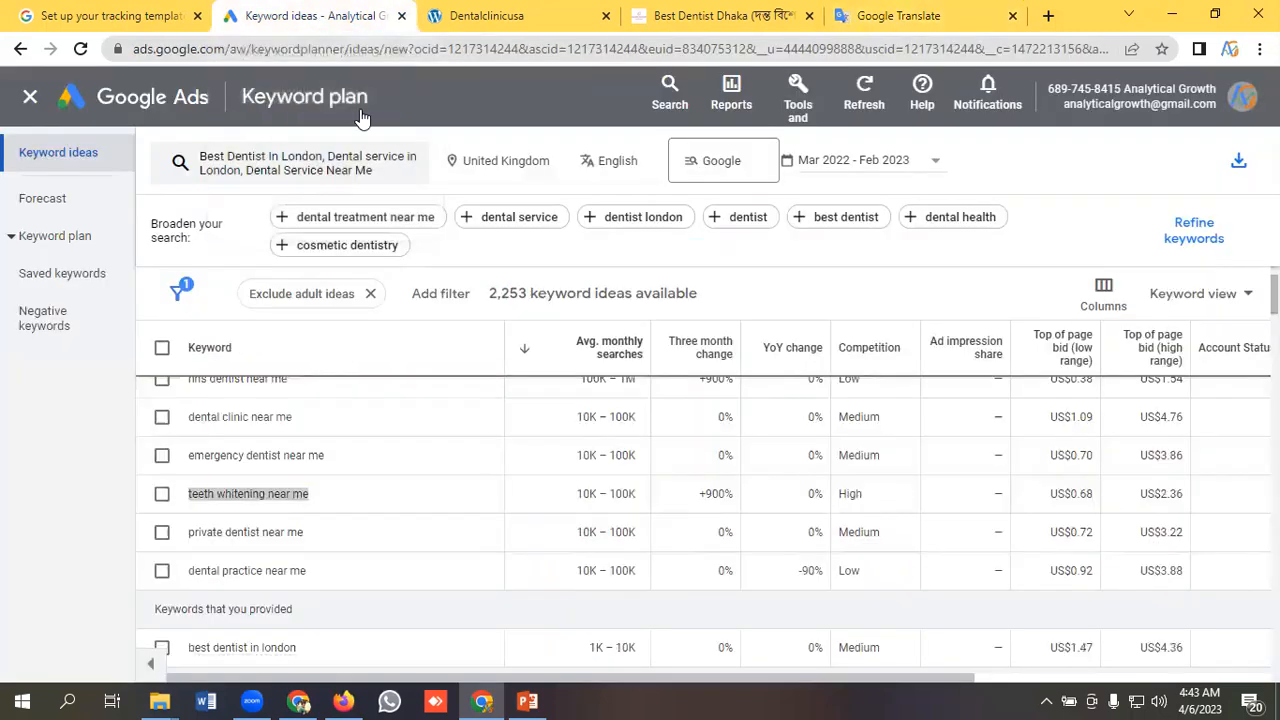
Copy "private dentist near me" from the Google Ads keyword ideas onto a new fifth line in Google Translate.
{"action": "left_click", "coordinate": [310, 15]}
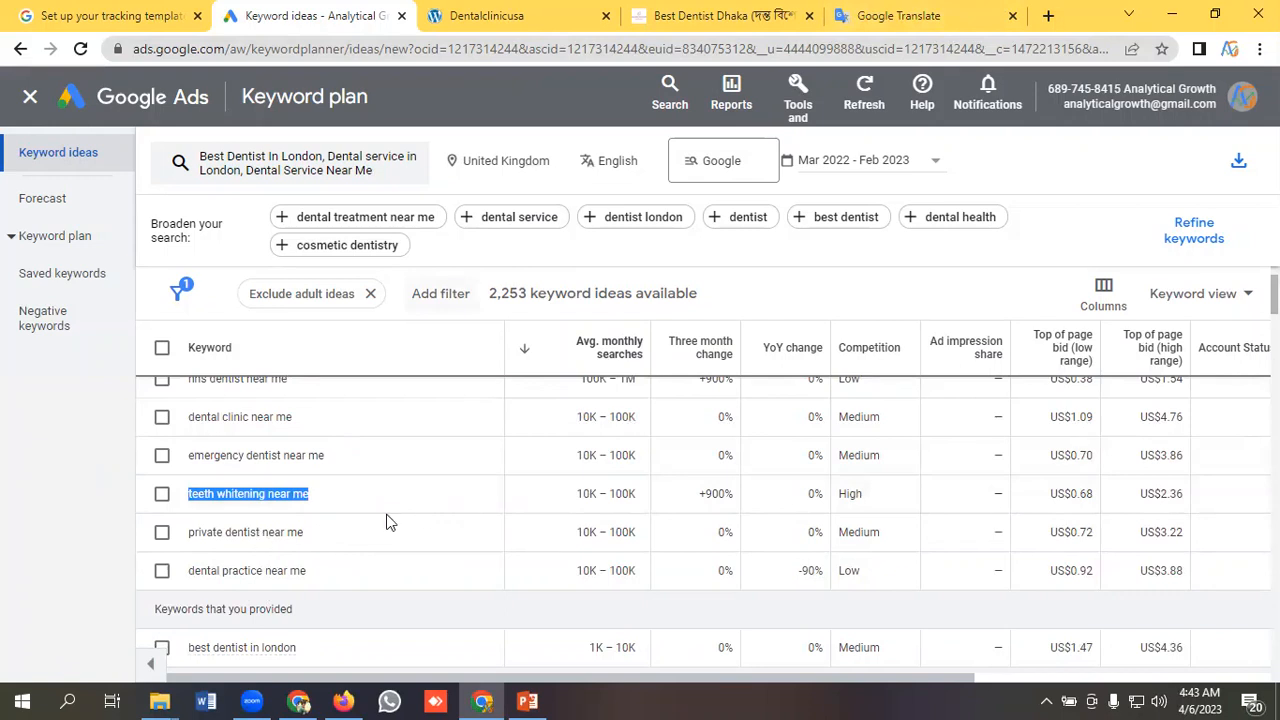
{"action": "left_click", "coordinate": [332, 530]}
{"action": "left_click_drag", "start_coordinate": [275, 530], "coordinate": [182, 534]}
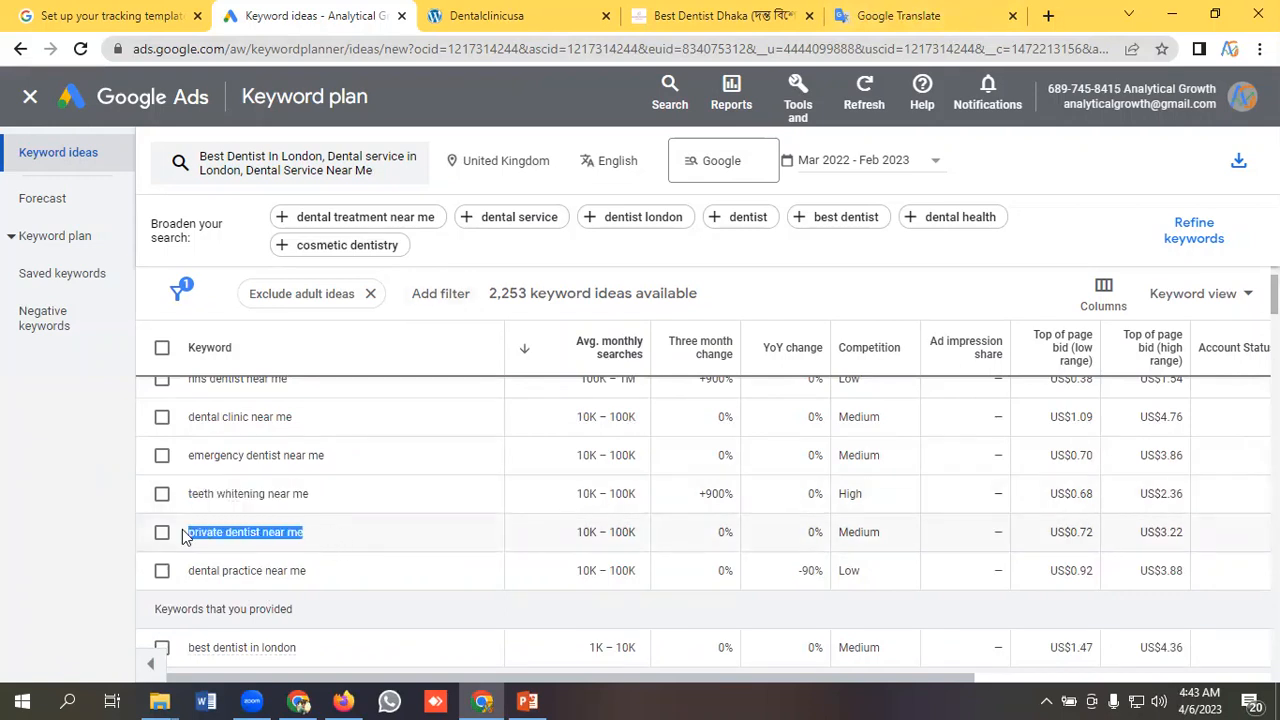
{"action": "right_click", "coordinate": [229, 532]}
{"action": "left_click", "coordinate": [266, 546]}
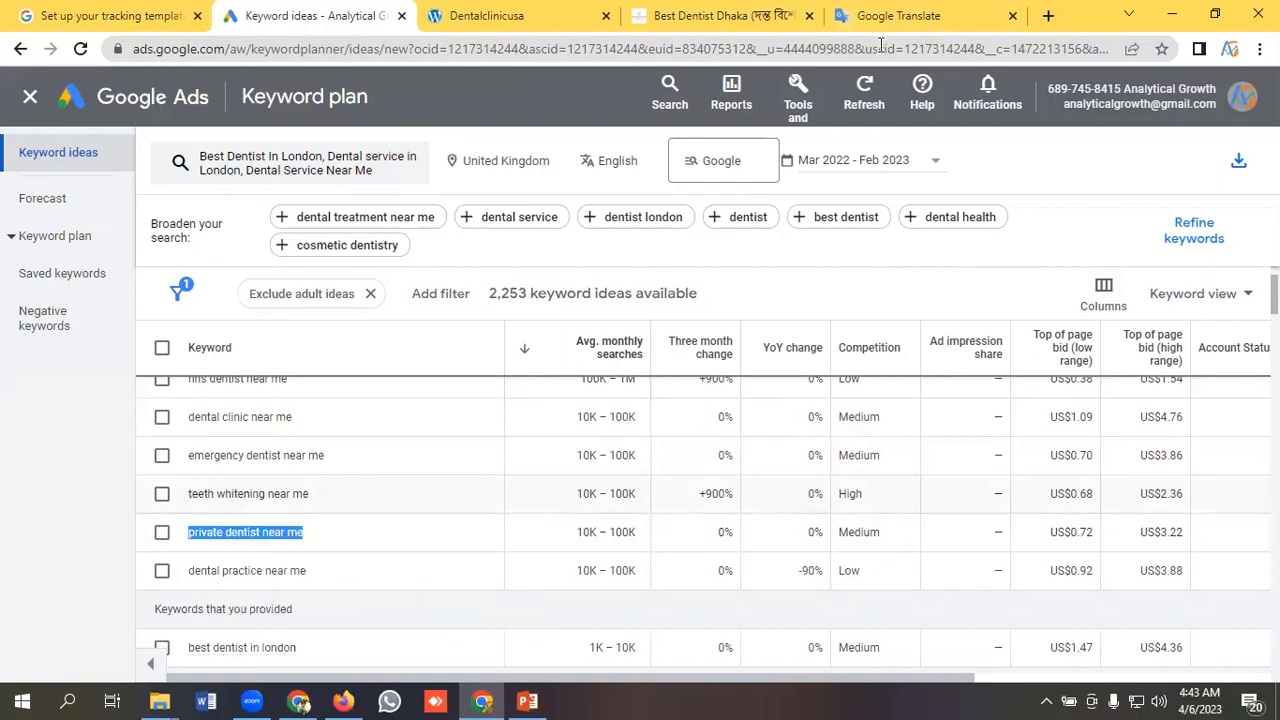
{"action": "left_click", "coordinate": [885, 16]}
{"action": "key", "text": "Return"}
{"action": "key", "text": "ctrl+v"}
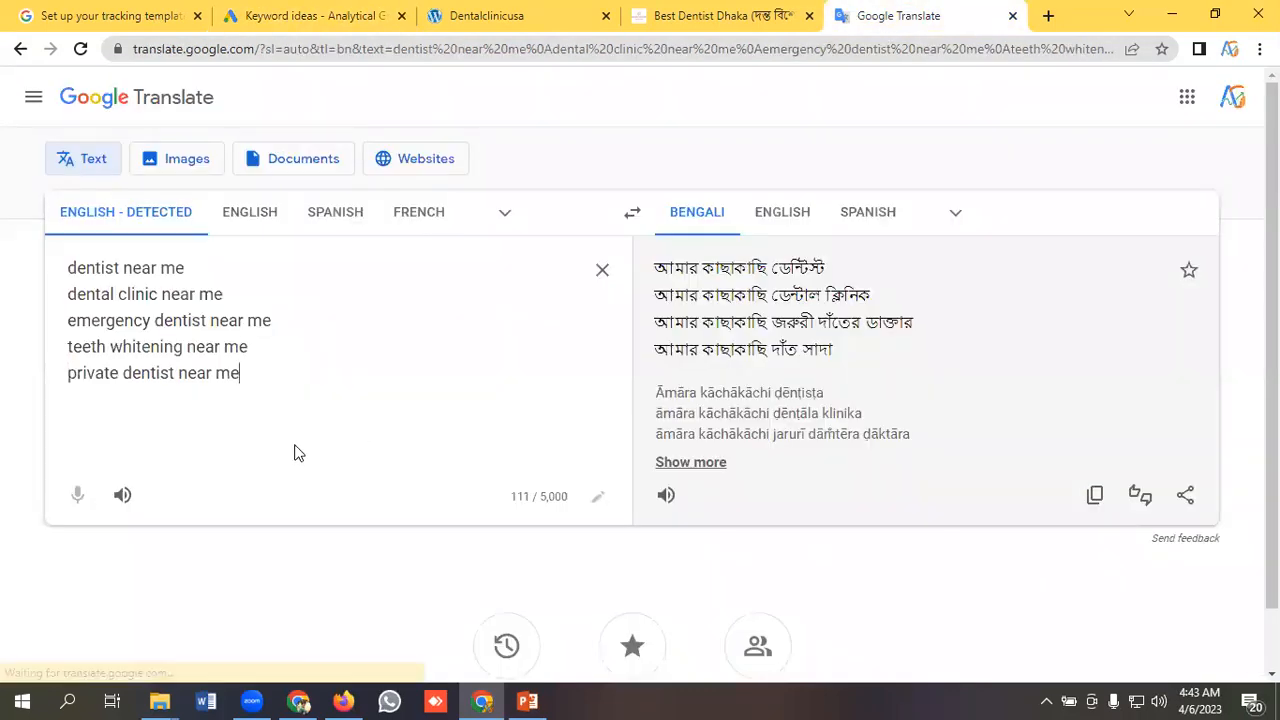
Copy "dental implants near me" from the Google Ads keyword ideas onto a new sixth line in Google Translate.
{"action": "left_click", "coordinate": [314, 16]}
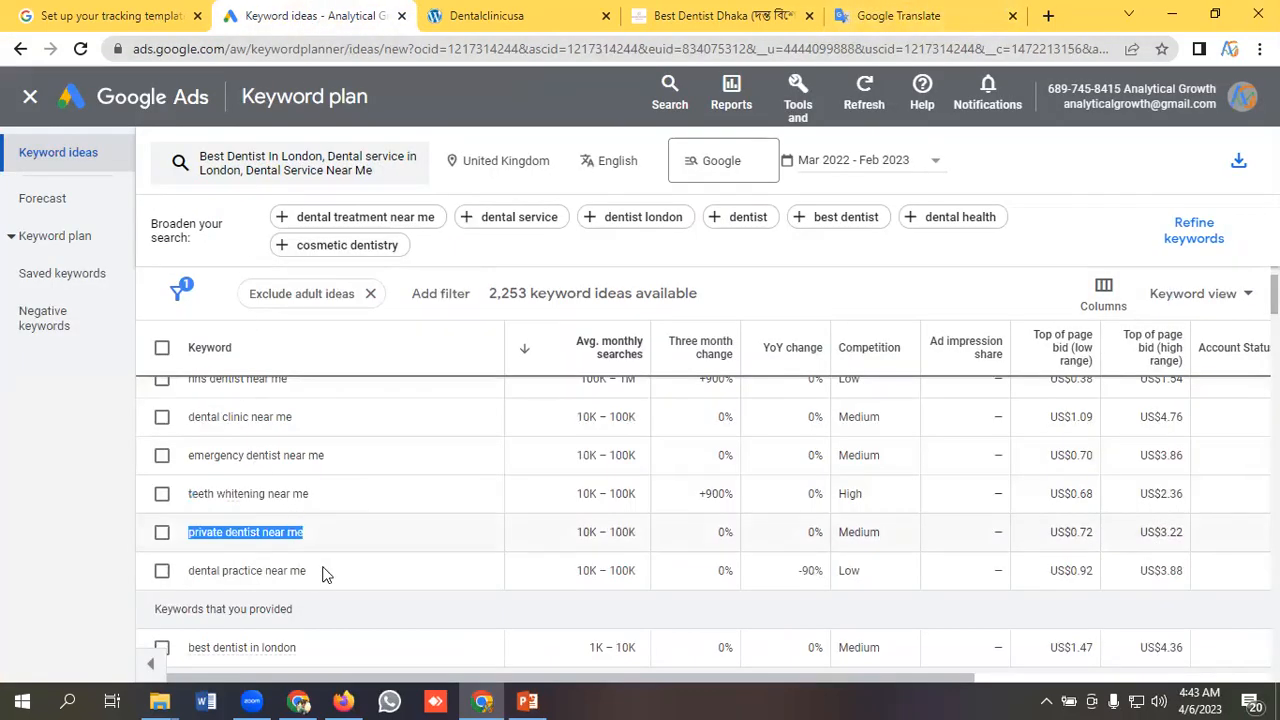
{"action": "left_click_drag", "start_coordinate": [318, 571], "coordinate": [190, 572]}
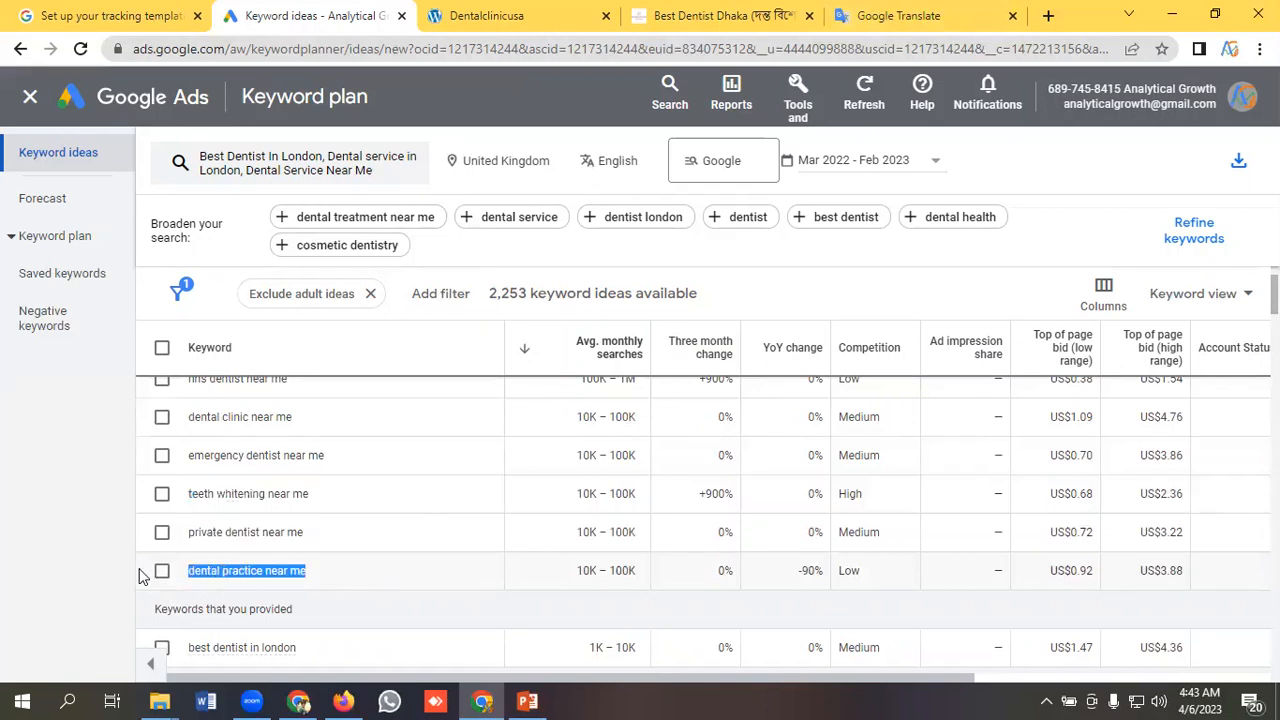
{"action": "left_click", "coordinate": [156, 578]}
{"action": "scroll", "coordinate": [341, 555], "scroll_direction": "down", "scroll_amount": 2}
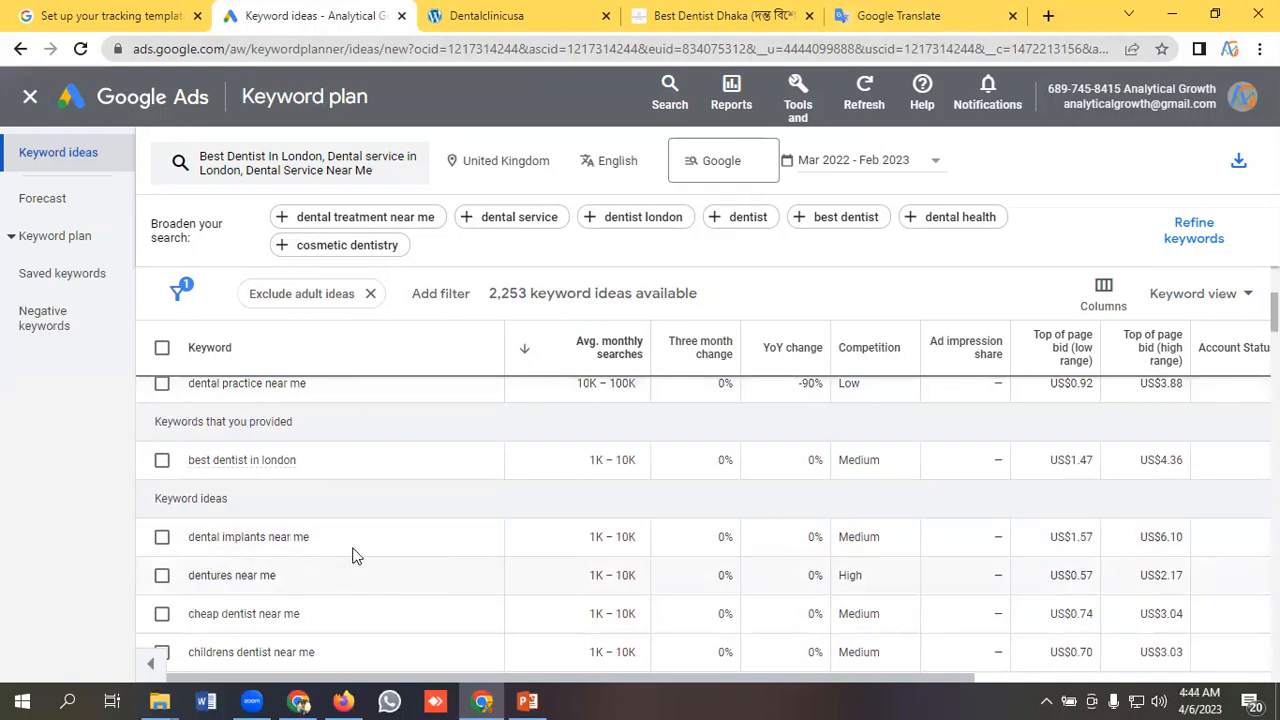
{"action": "triple_click", "coordinate": [253, 537]}
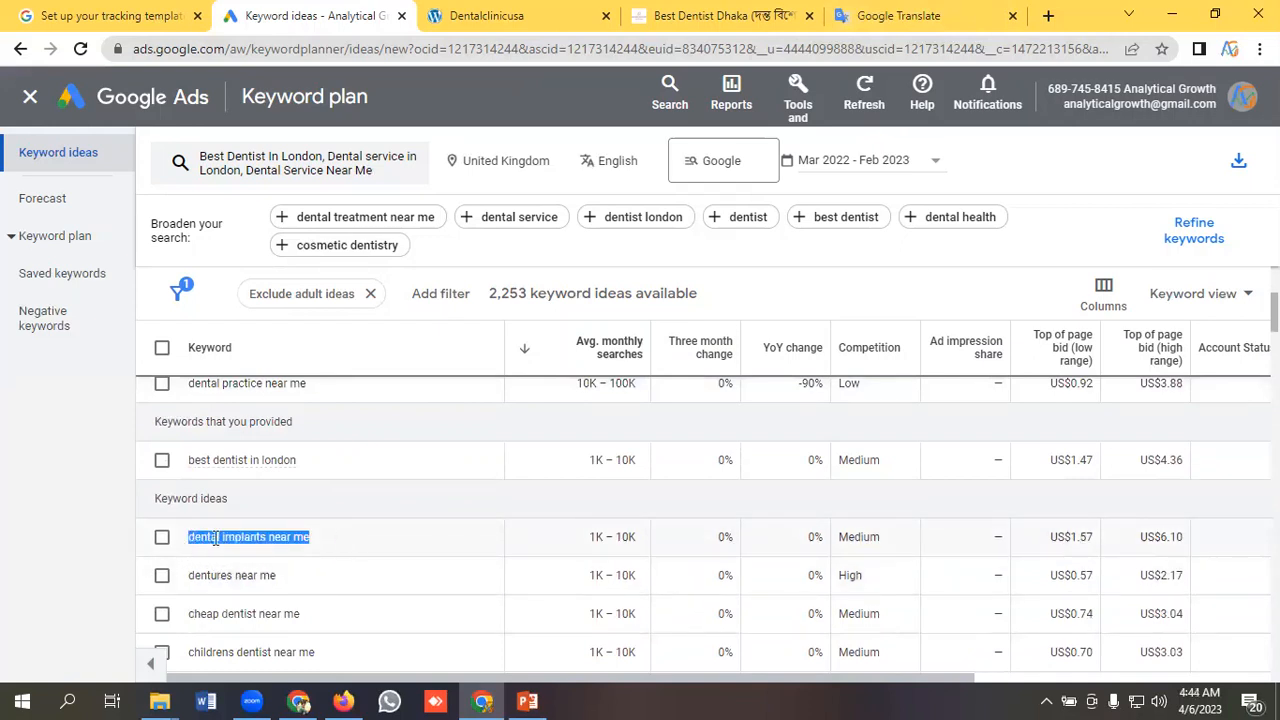
{"action": "right_click", "coordinate": [231, 542]}
{"action": "left_click", "coordinate": [249, 556]}
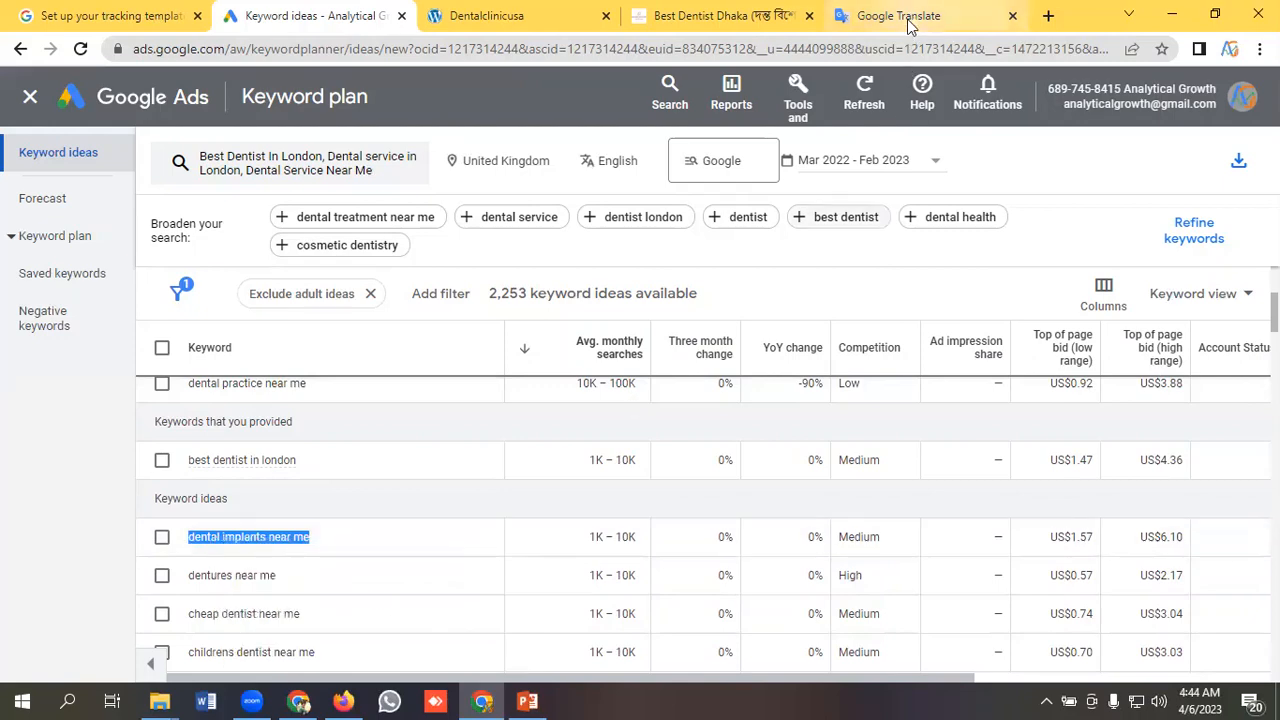
{"action": "left_click", "coordinate": [900, 16]}
{"action": "left_click", "coordinate": [416, 453]}
{"action": "key", "text": "Return"}
{"action": "key", "text": "ctrl+v"}
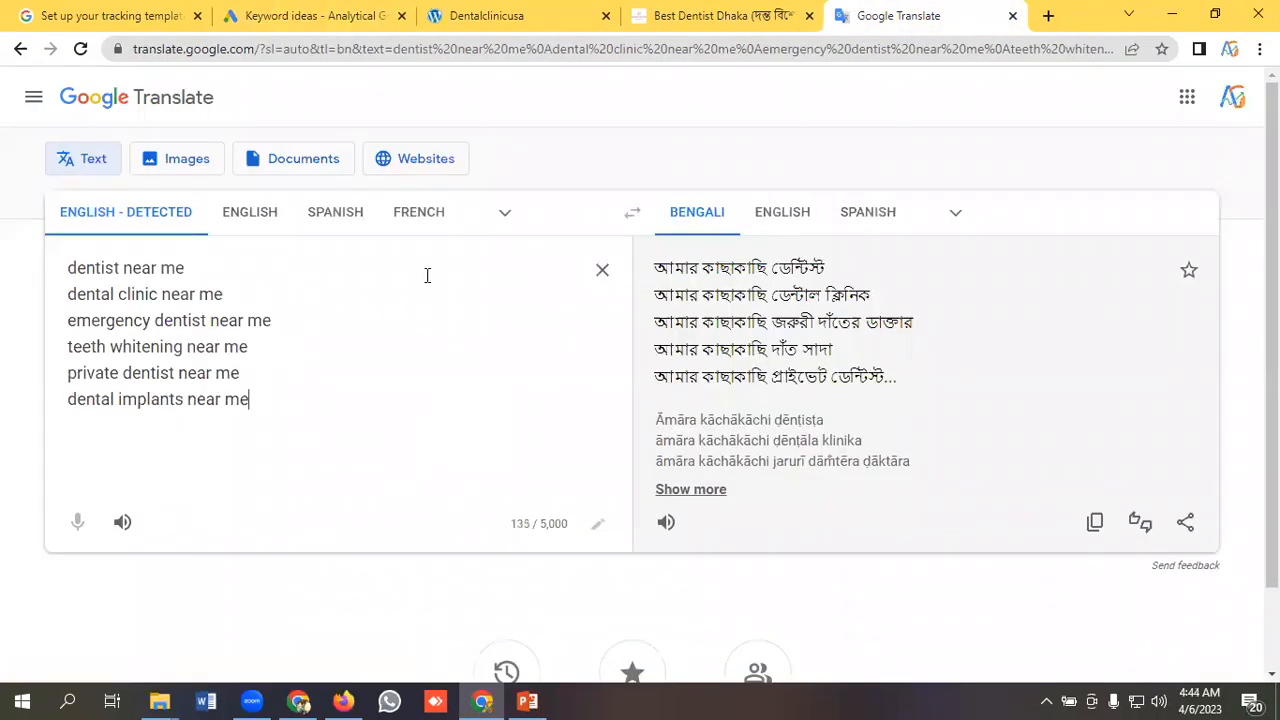
Return to Google Ads and filter the keyword ideas to keyword text containing "Dentist service" with Text Match.
{"action": "left_click", "coordinate": [320, 15]}
{"action": "scroll", "coordinate": [375, 513], "scroll_direction": "down", "scroll_amount": 1}
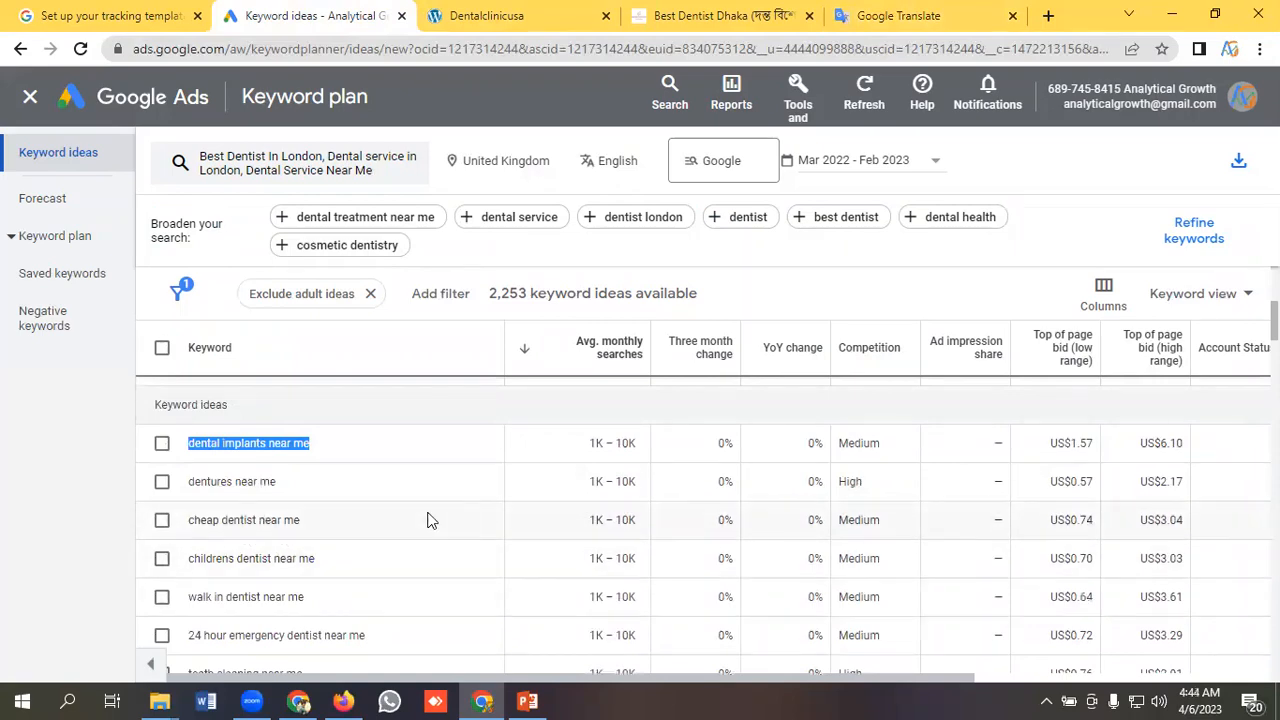
{"action": "scroll", "coordinate": [320, 530], "scroll_direction": "down", "scroll_amount": 7}
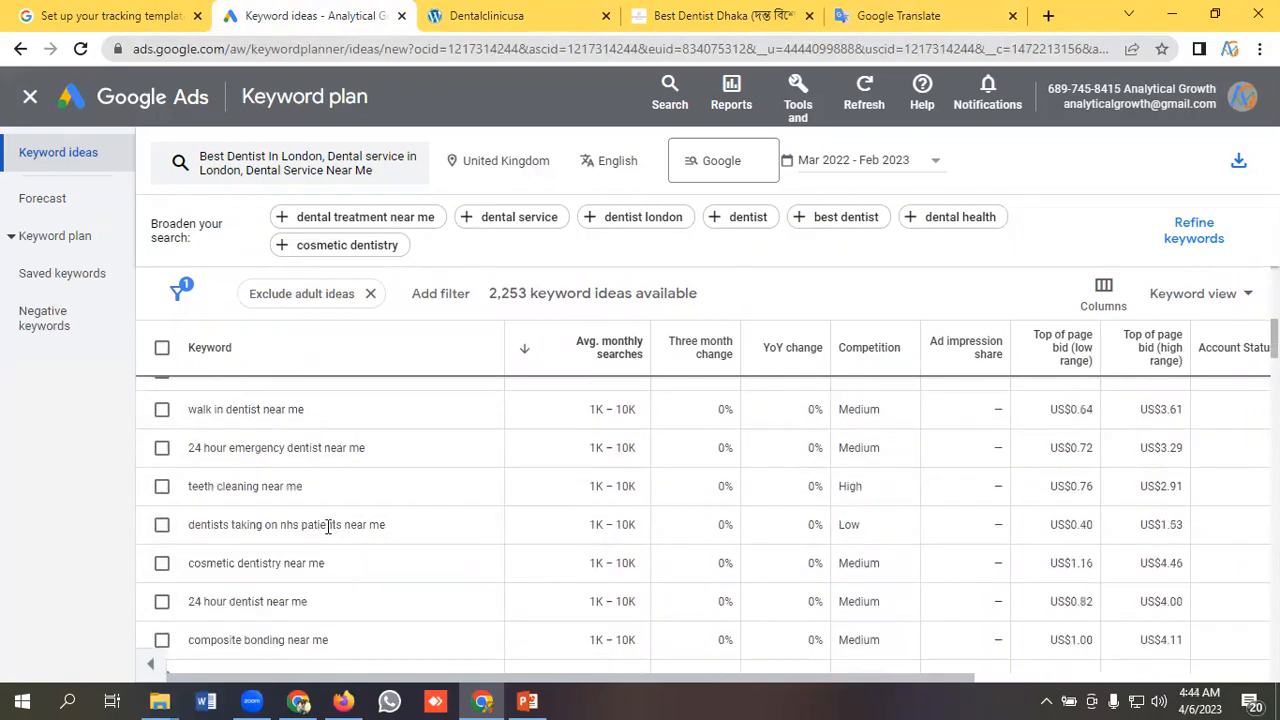
{"action": "scroll", "coordinate": [384, 549], "scroll_direction": "up", "scroll_amount": 10}
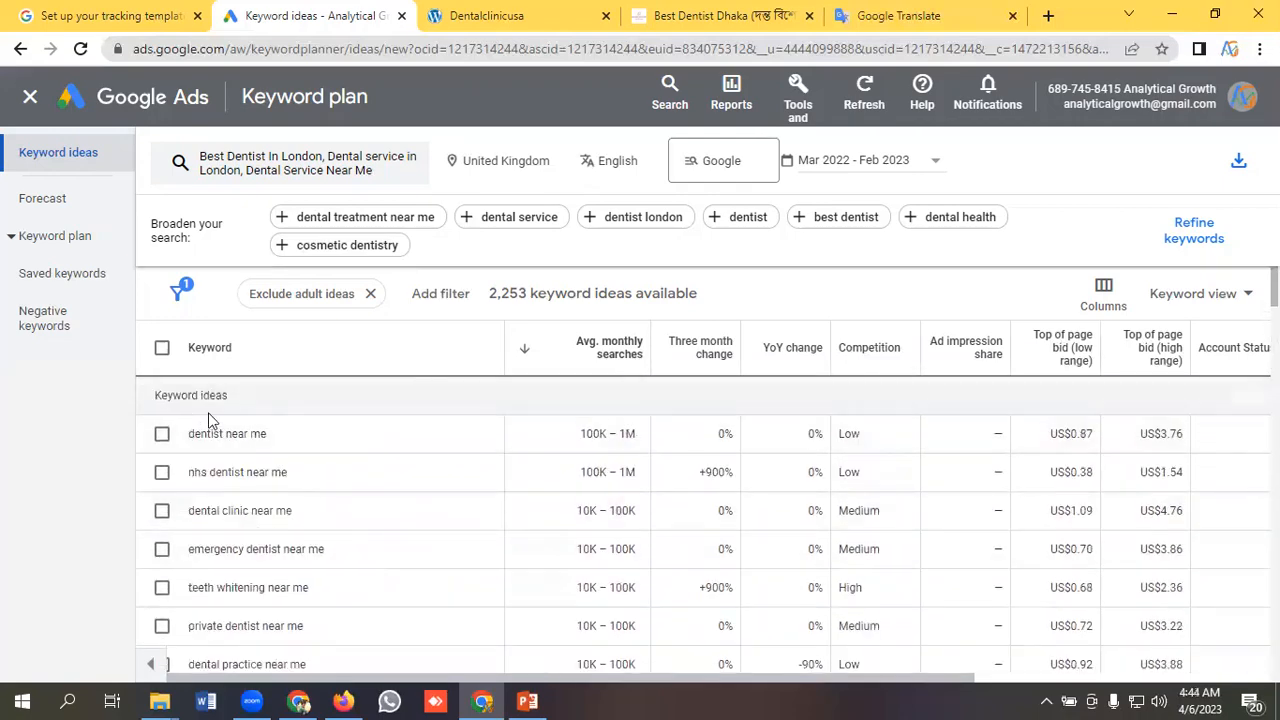
{"action": "left_click", "coordinate": [441, 294]}
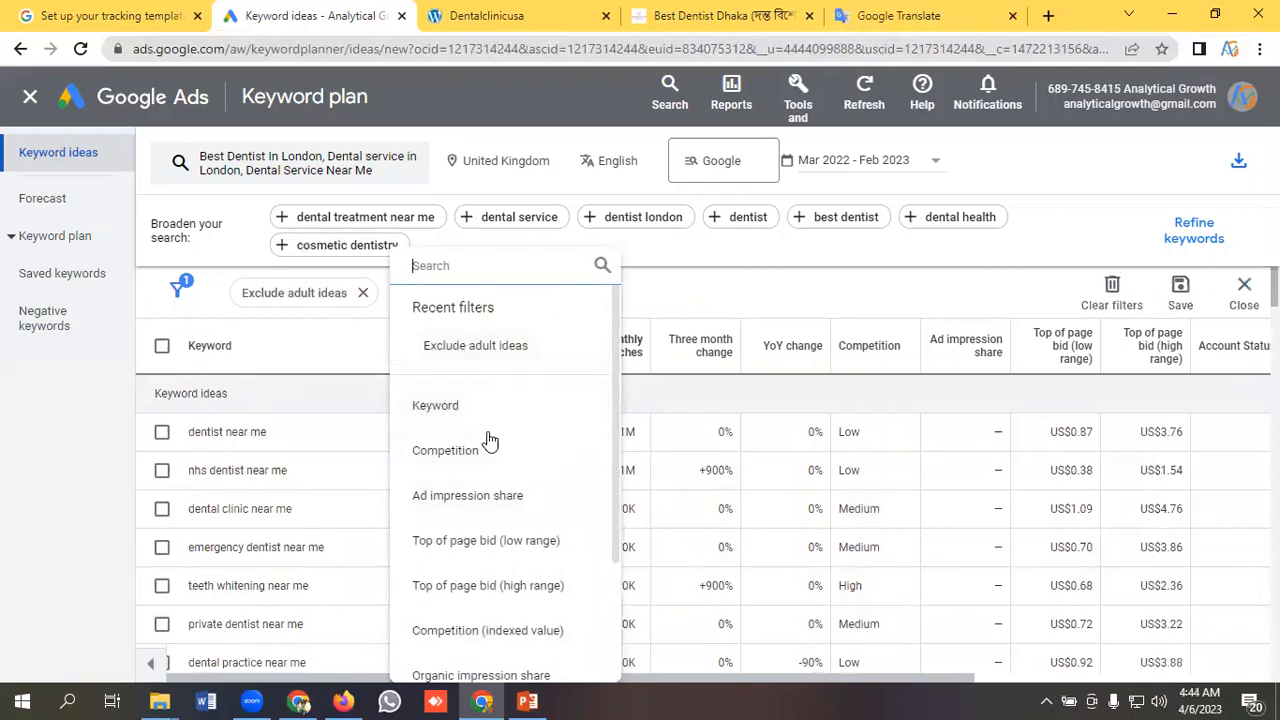
{"action": "left_click", "coordinate": [440, 406]}
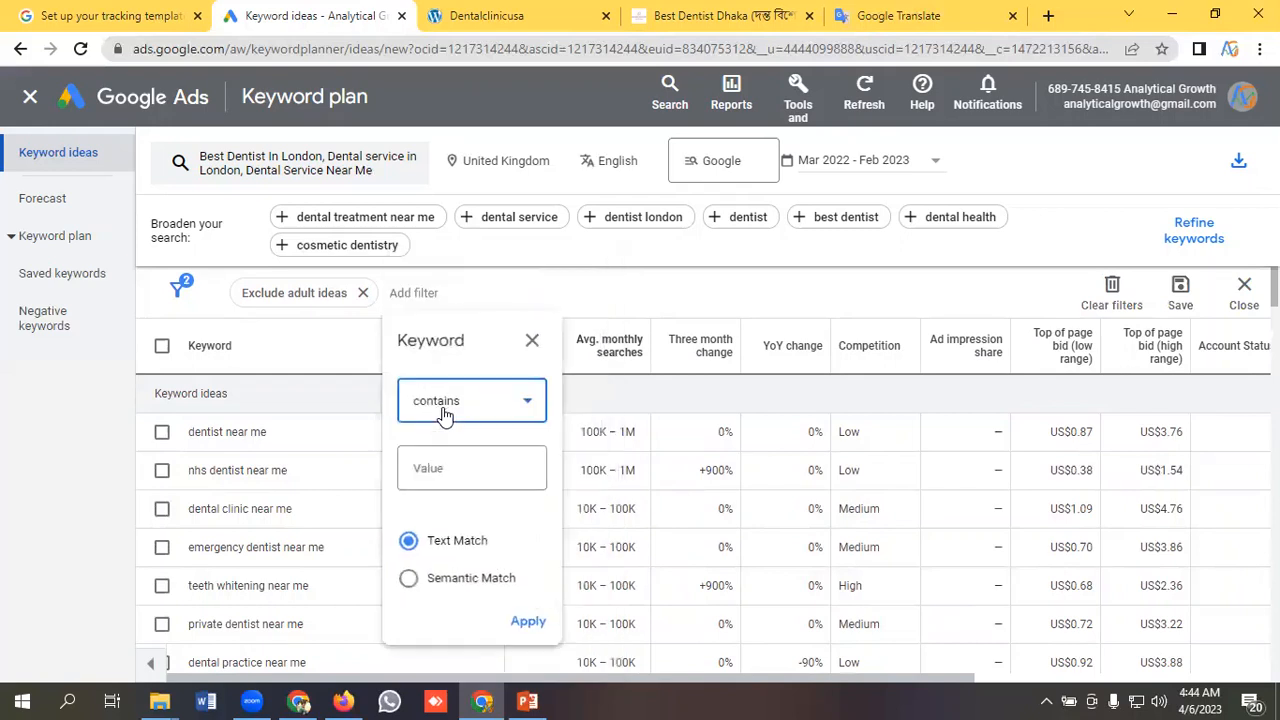
{"action": "left_click", "coordinate": [465, 472]}
{"action": "type", "text": "D"}
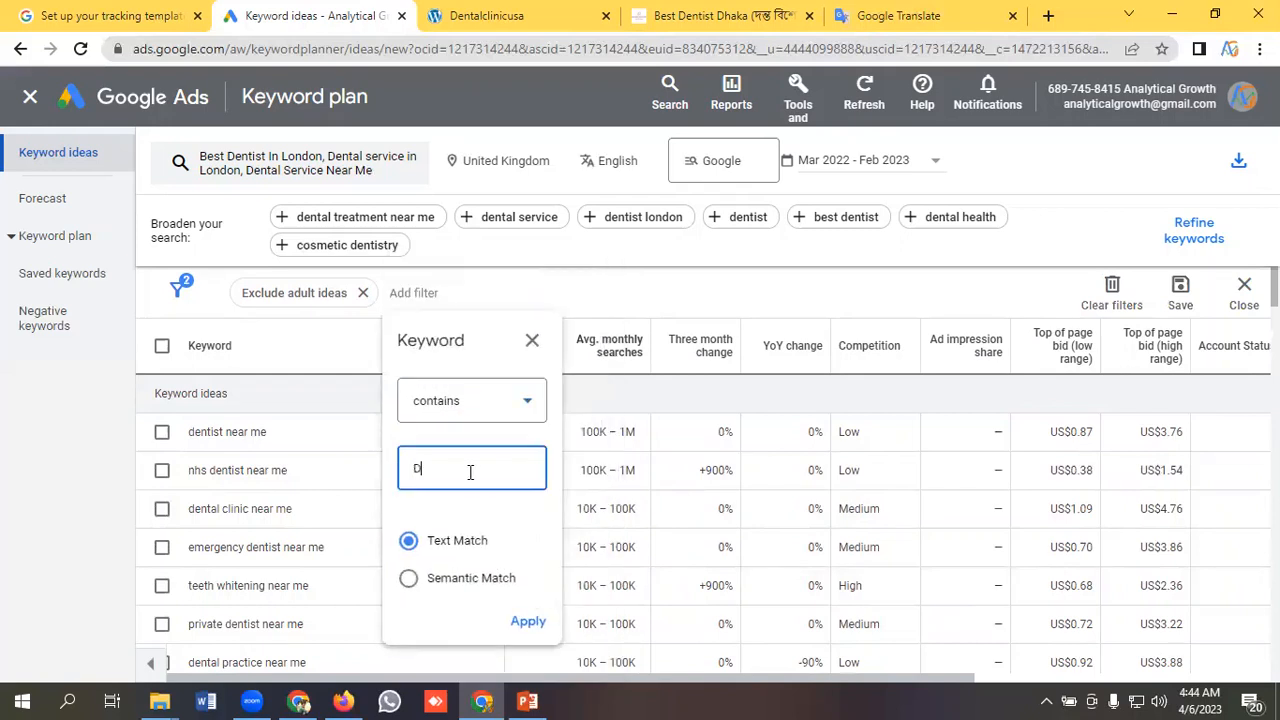
{"action": "type", "text": "entist service"}
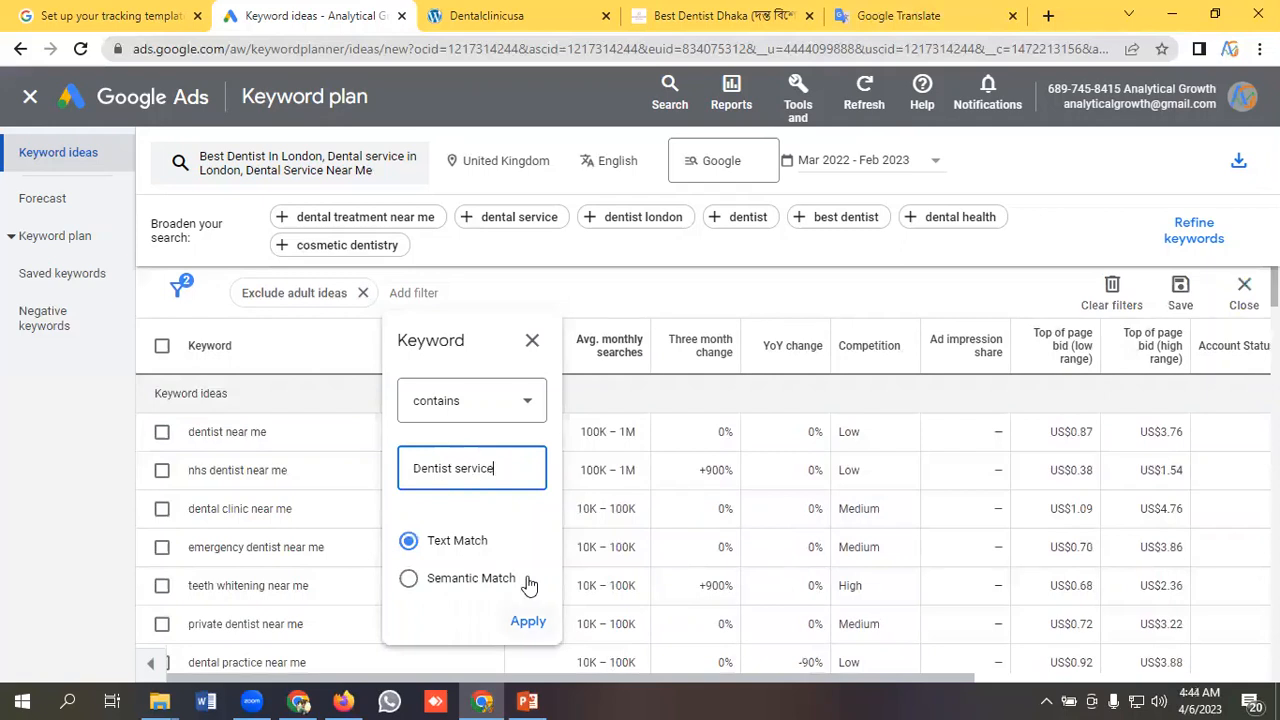
{"action": "left_click", "coordinate": [528, 619]}
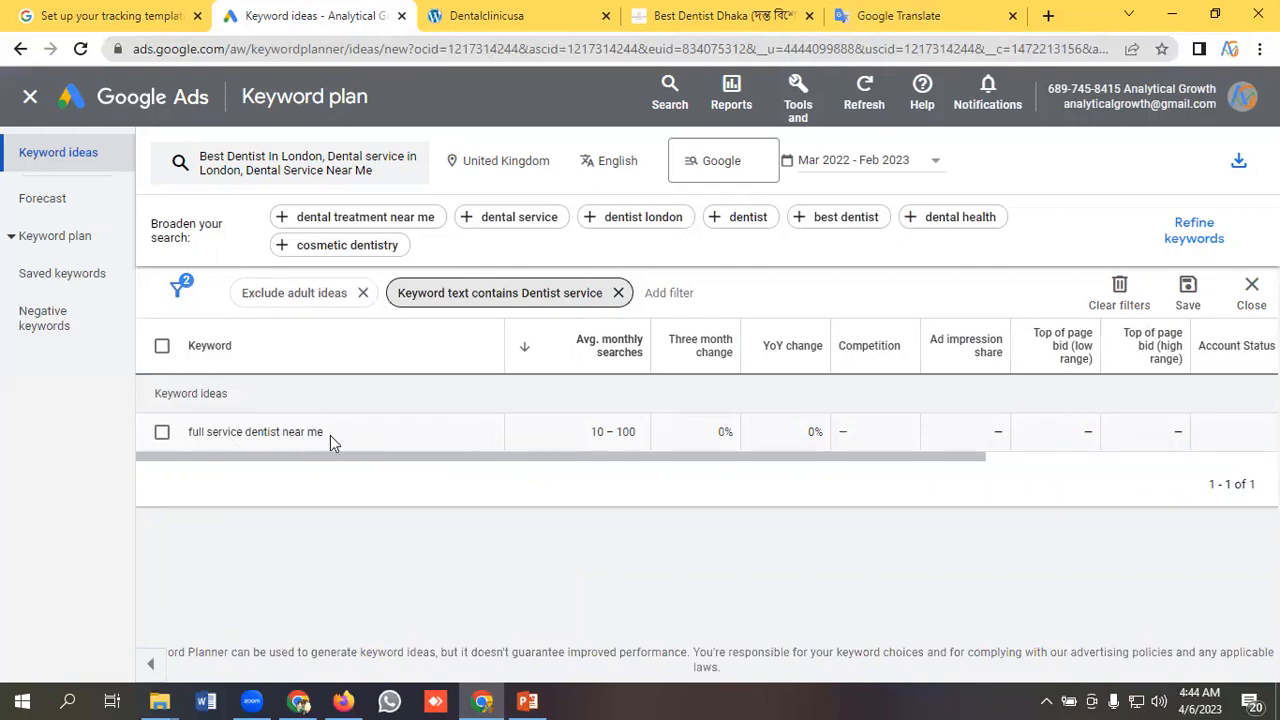
Shorten the keyword text filter to "Dentist" and review the matching keyword ideas.
{"action": "left_click", "coordinate": [510, 294]}
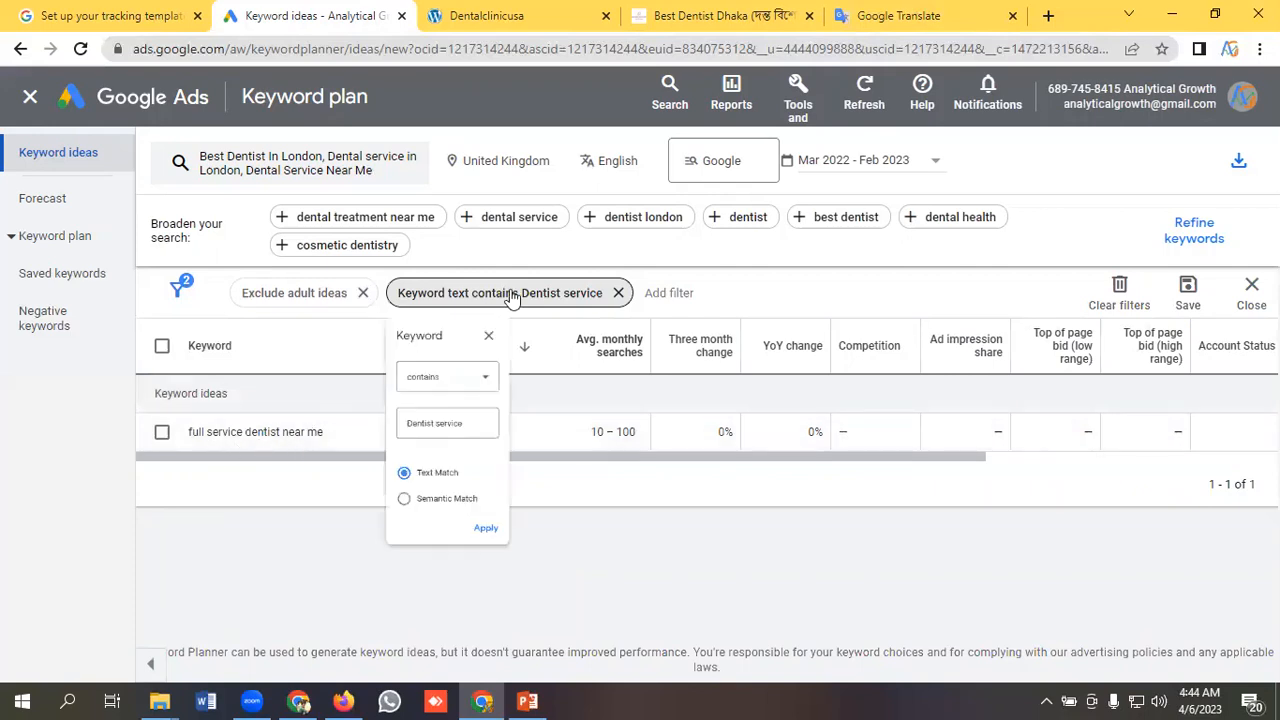
{"action": "left_click", "coordinate": [503, 471]}
{"action": "left_click_drag", "start_coordinate": [503, 471], "coordinate": [460, 471]}
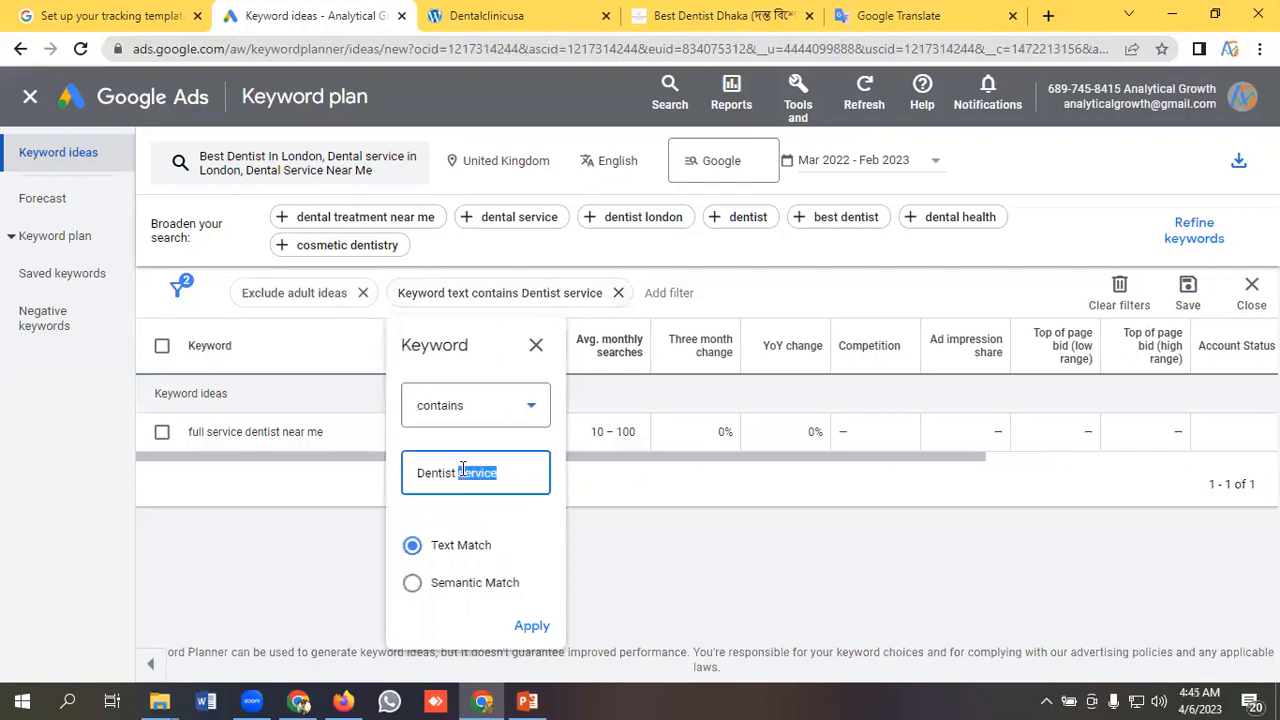
{"action": "key", "text": "BackSpace"}
{"action": "key", "text": "Return"}
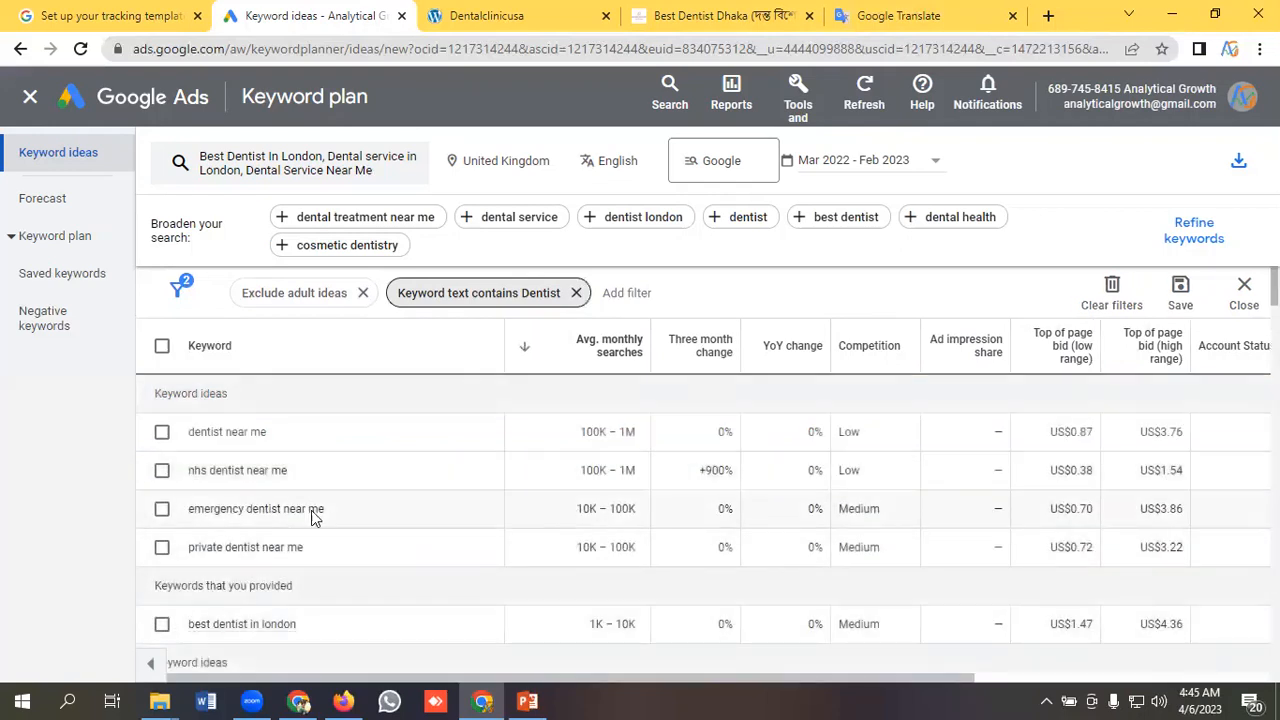
{"action": "scroll", "coordinate": [345, 465], "scroll_direction": "down", "scroll_amount": 1}
{"action": "scroll", "coordinate": [345, 465], "scroll_direction": "up", "scroll_amount": 1}
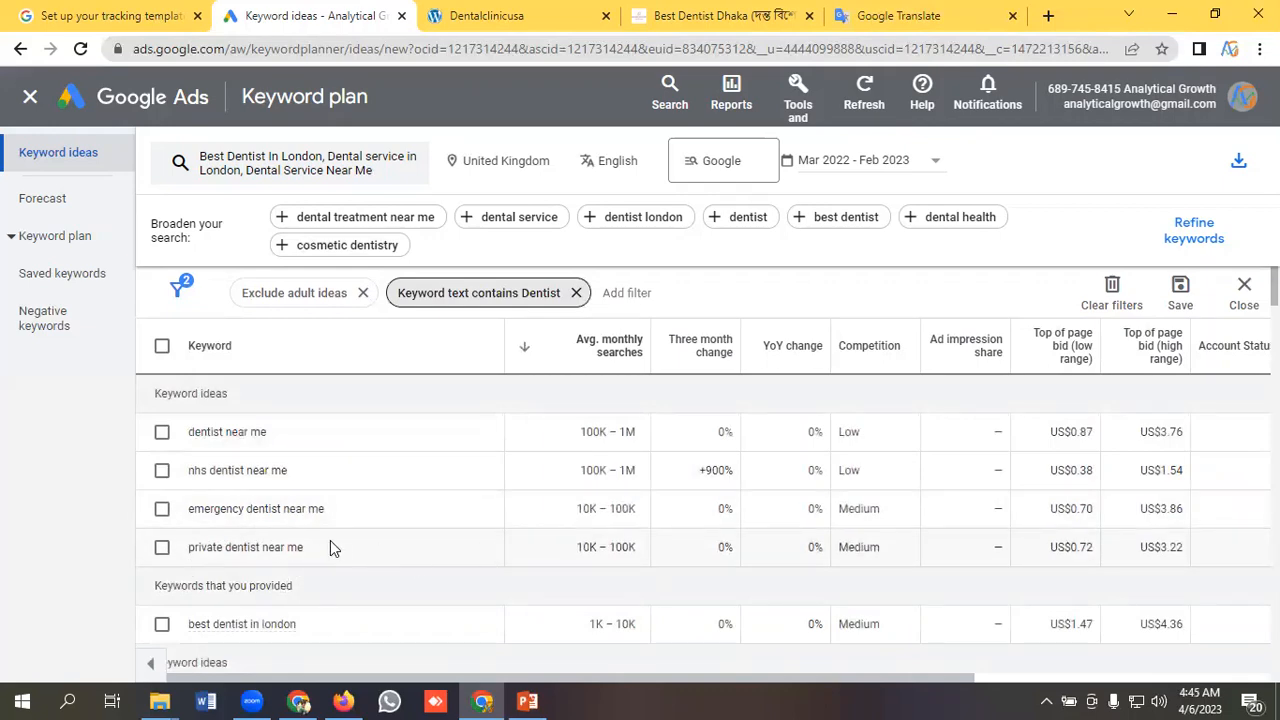
Replace the keyword text filter with a Competition filter set to Medium and review the filtered keyword ideas.
{"action": "left_click", "coordinate": [576, 293]}
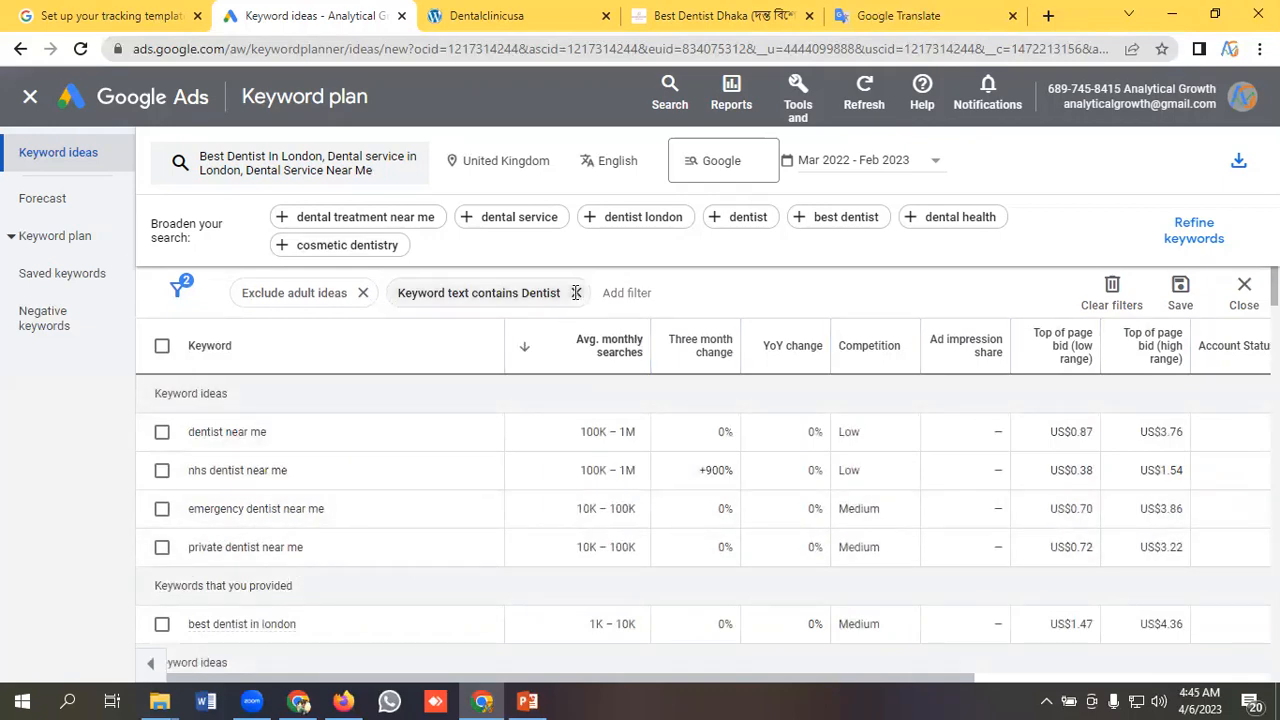
{"action": "left_click", "coordinate": [427, 298]}
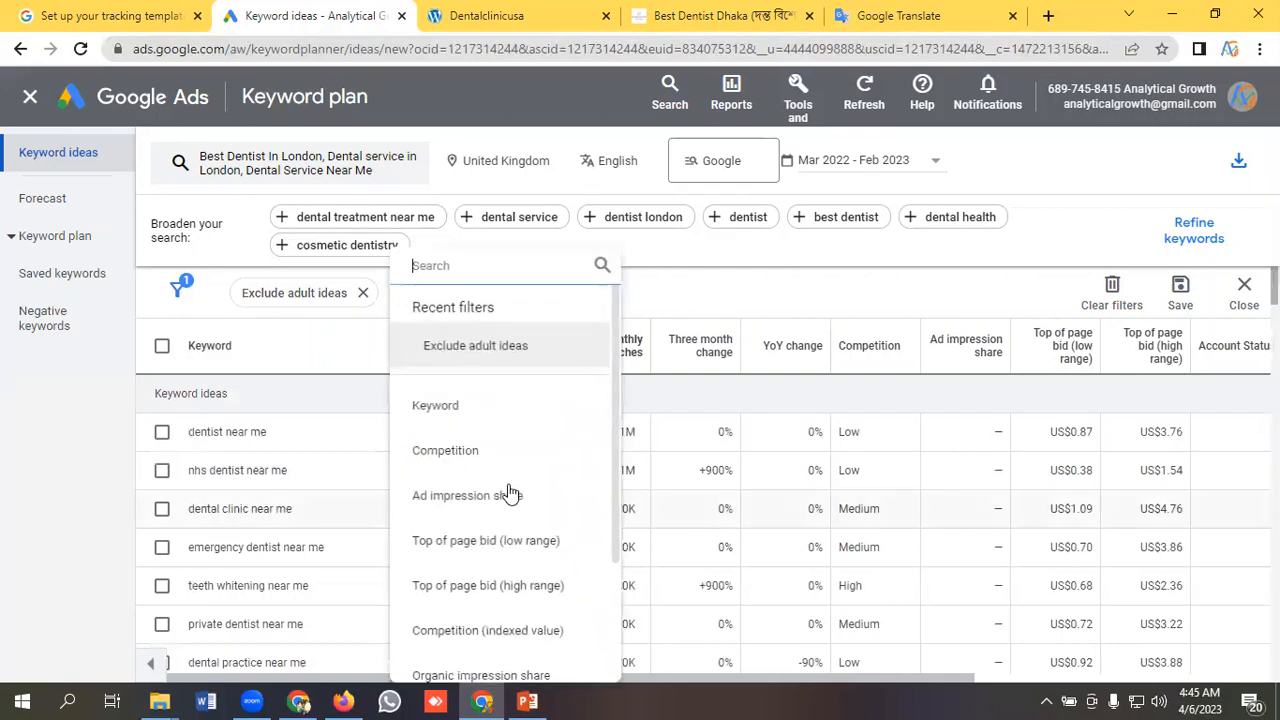
{"action": "left_click", "coordinate": [449, 458]}
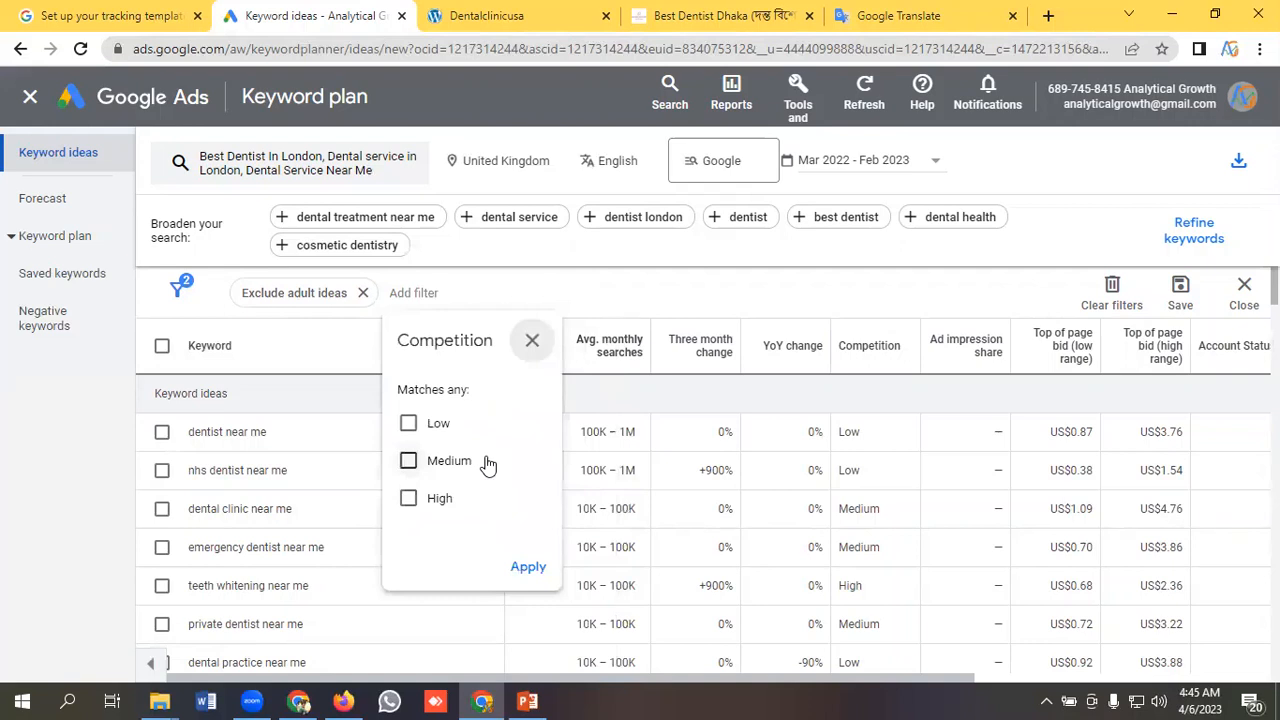
{"action": "left_click", "coordinate": [409, 463]}
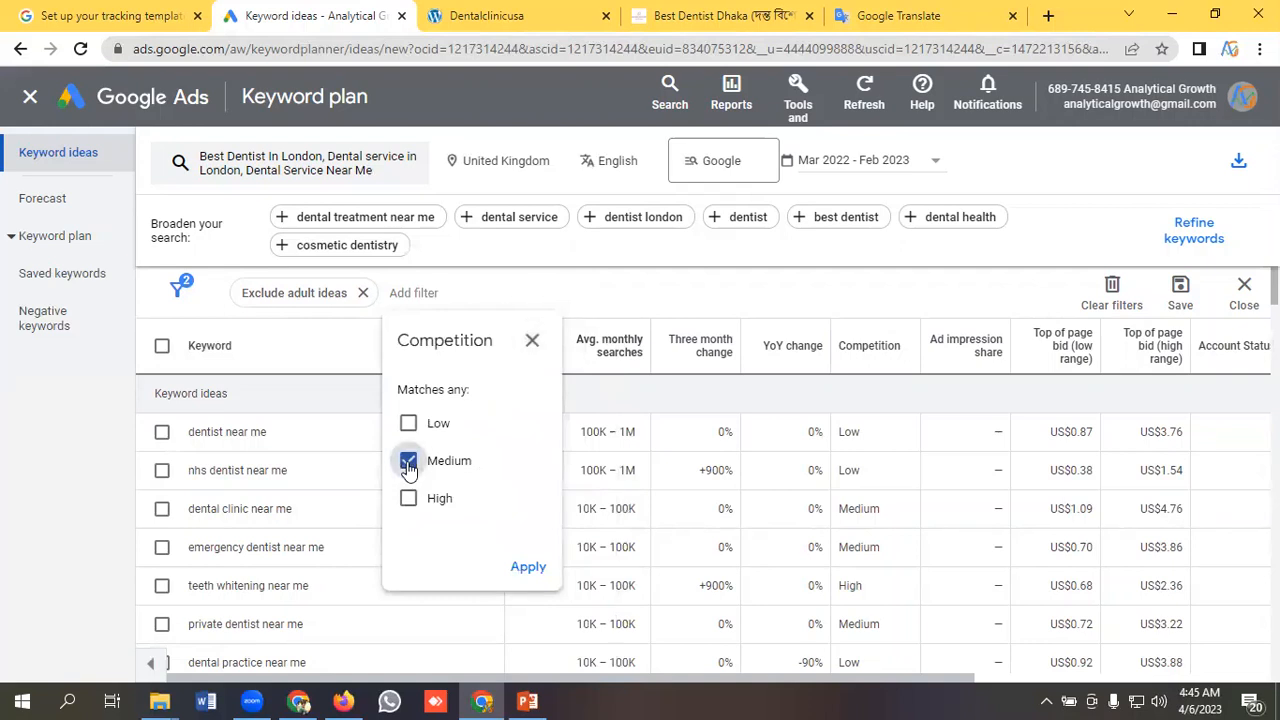
{"action": "left_click", "coordinate": [521, 570]}
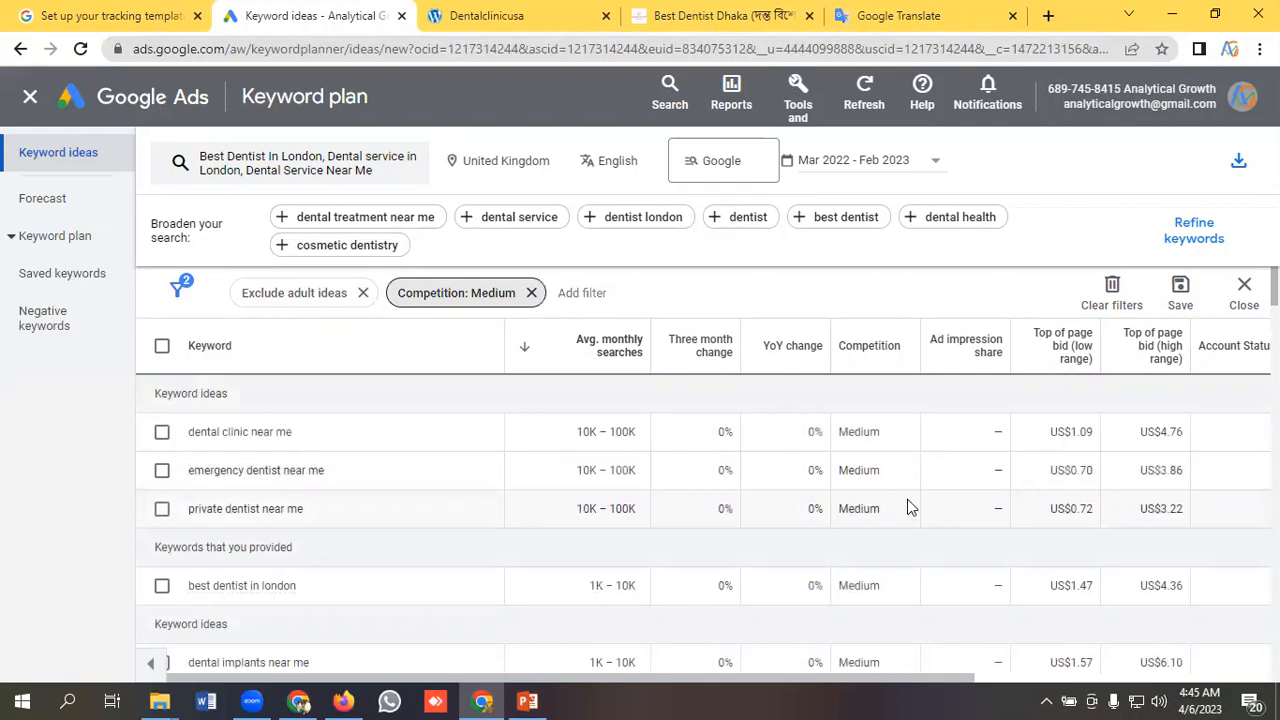
{"action": "scroll", "coordinate": [908, 508], "scroll_direction": "down", "scroll_amount": 1}
{"action": "scroll", "coordinate": [903, 509], "scroll_direction": "up", "scroll_amount": 1}
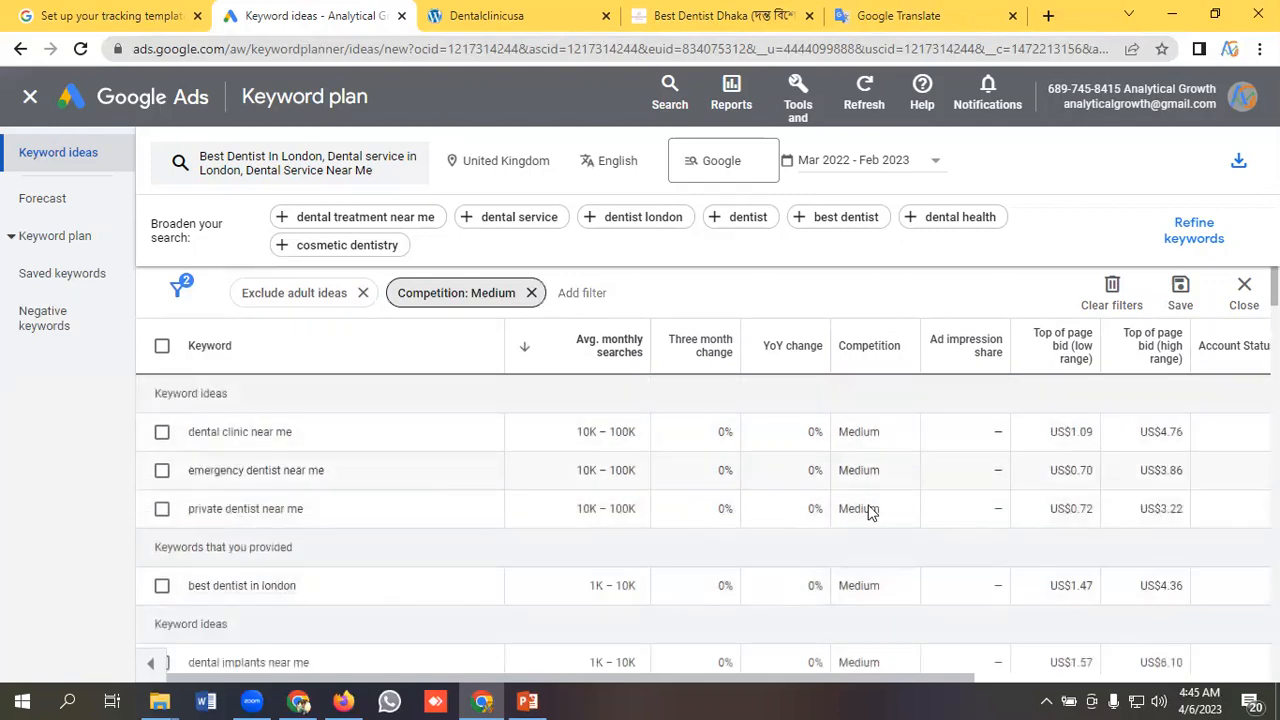
{"action": "scroll", "coordinate": [885, 500], "scroll_direction": "down", "scroll_amount": 5}
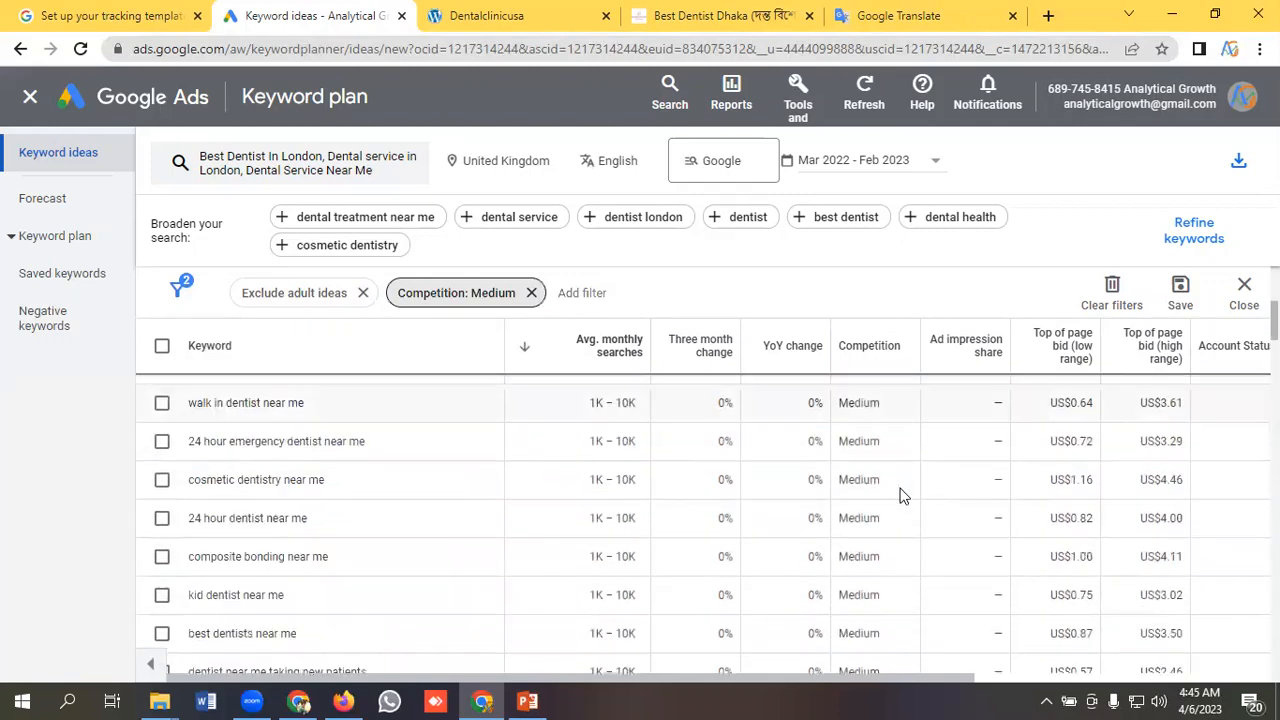
{"action": "scroll", "coordinate": [900, 495], "scroll_direction": "down", "scroll_amount": 10}
{"action": "scroll", "coordinate": [903, 495], "scroll_direction": "up", "scroll_amount": 5}
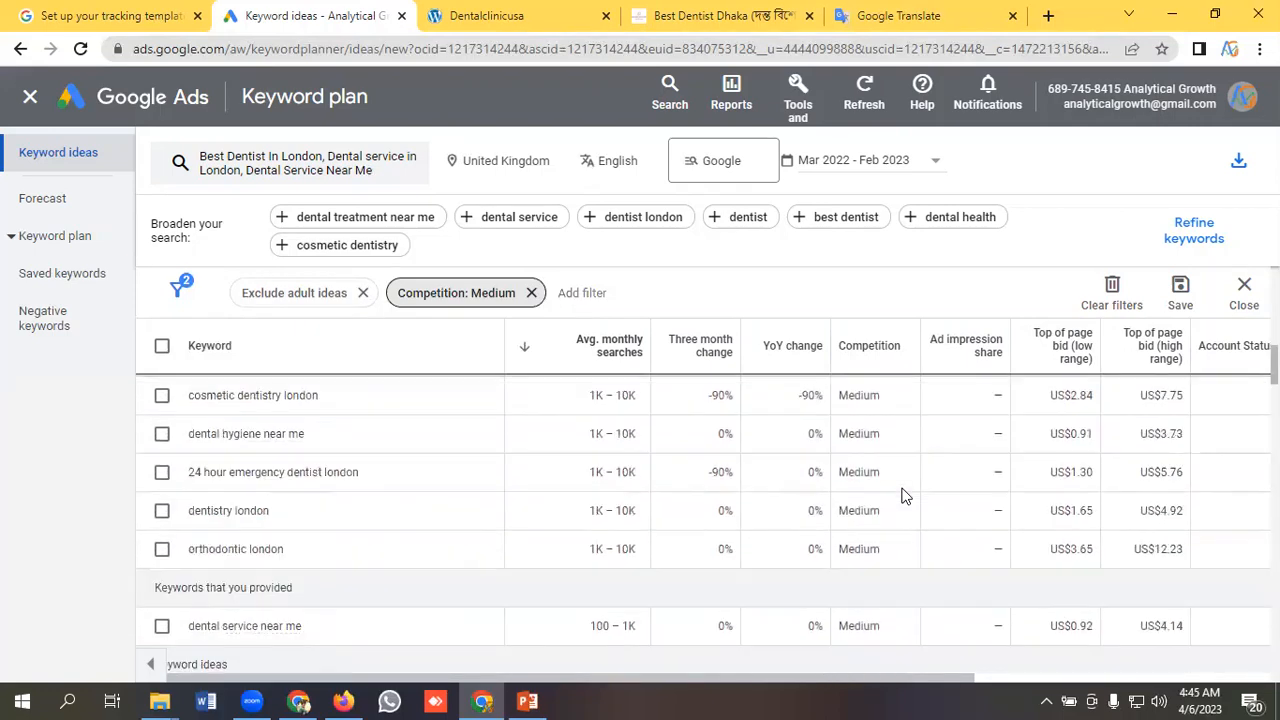
{"action": "scroll", "coordinate": [880, 490], "scroll_direction": "up", "scroll_amount": 5}
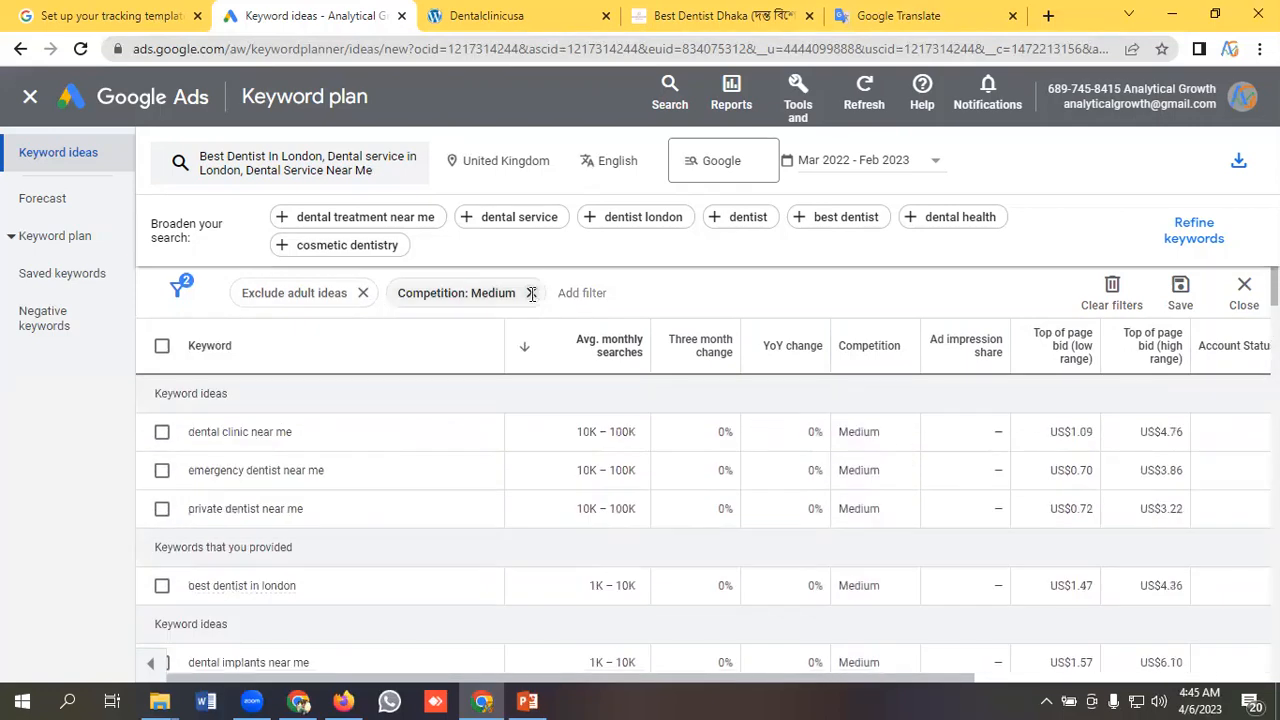
Replace the Competition filter with Top of page bid (low range) >= US$1 and review the filtered keyword ideas.
{"action": "left_click", "coordinate": [531, 293]}
{"action": "left_click", "coordinate": [427, 294]}
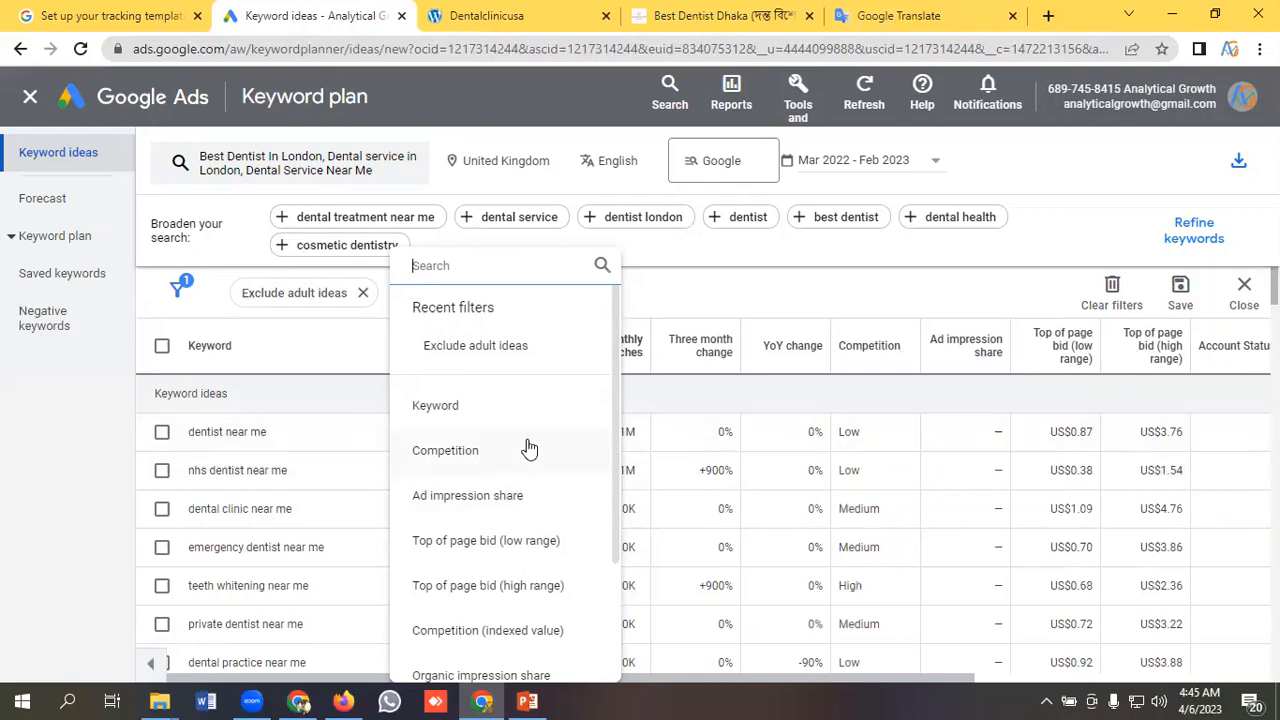
{"action": "scroll", "coordinate": [527, 455], "scroll_direction": "down", "scroll_amount": 1}
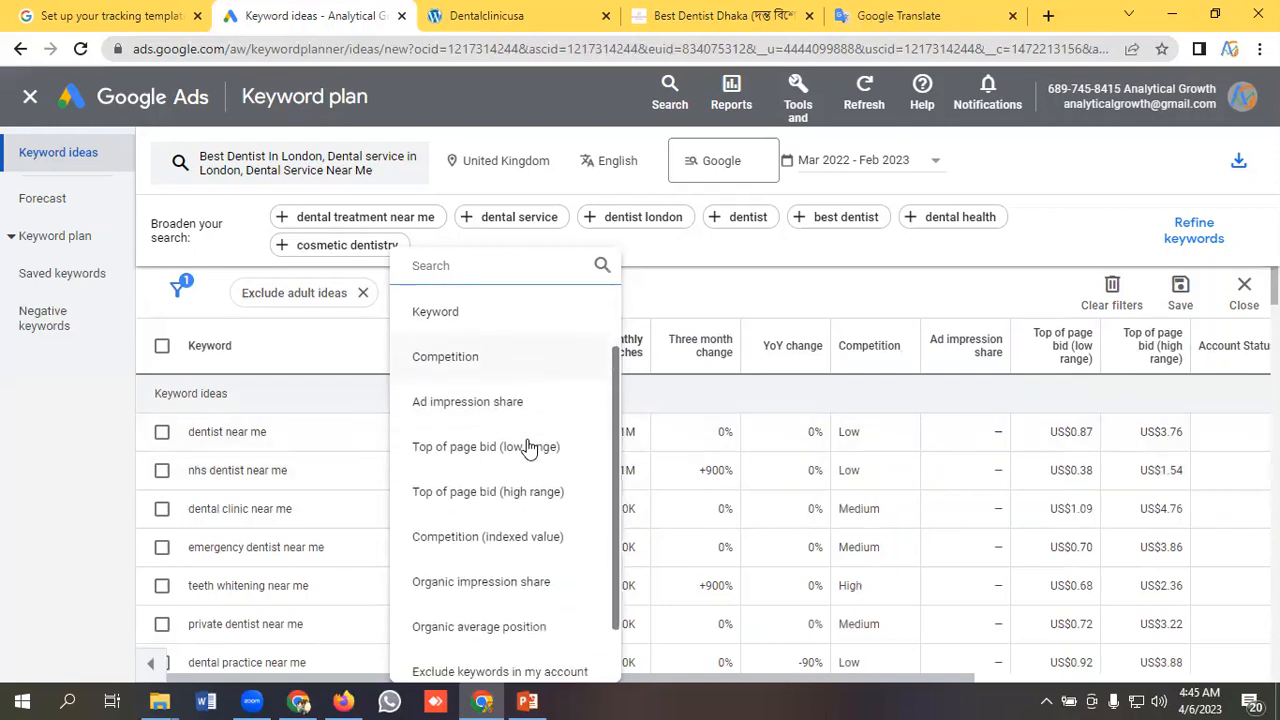
{"action": "left_click", "coordinate": [476, 450]}
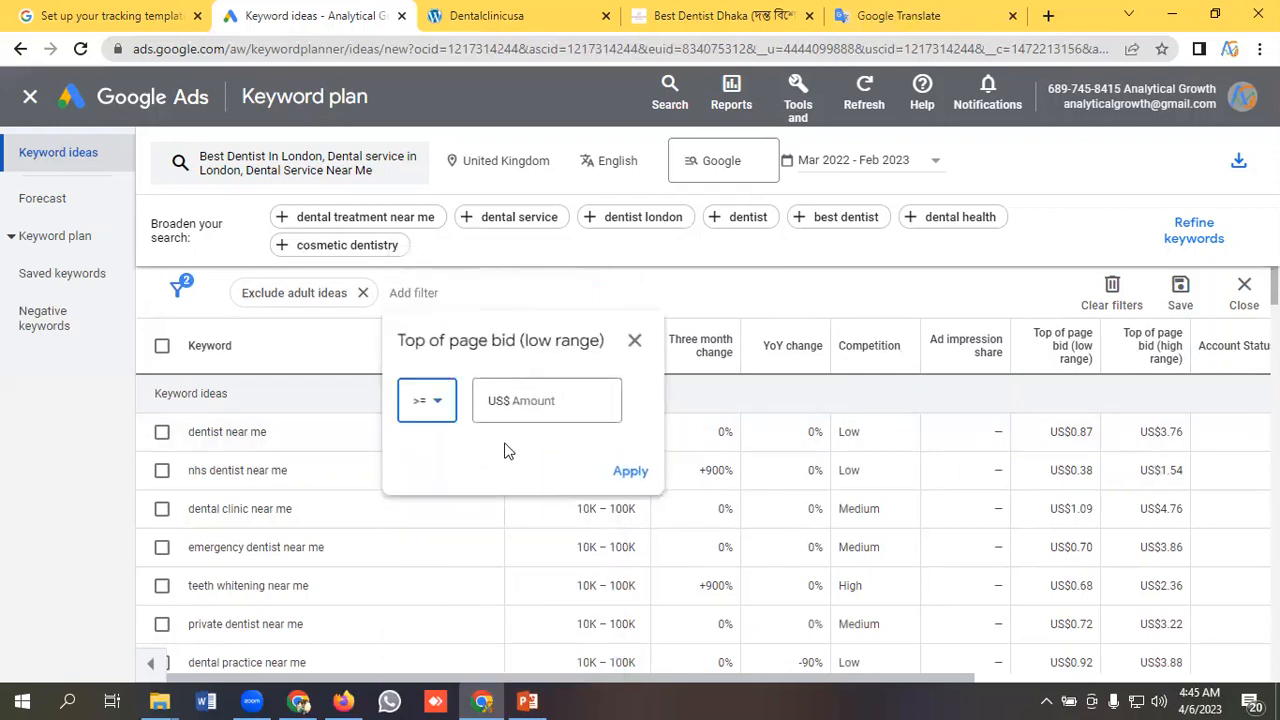
{"action": "left_click", "coordinate": [524, 403]}
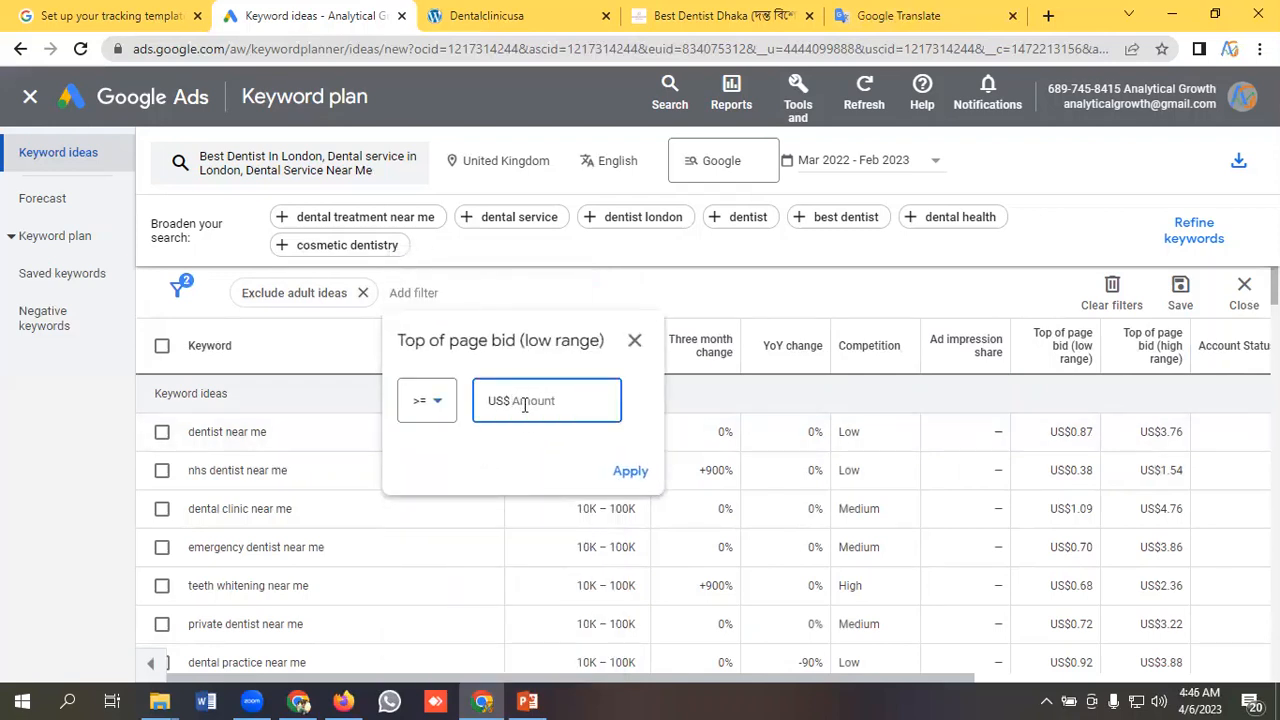
{"action": "left_click", "coordinate": [622, 470]}
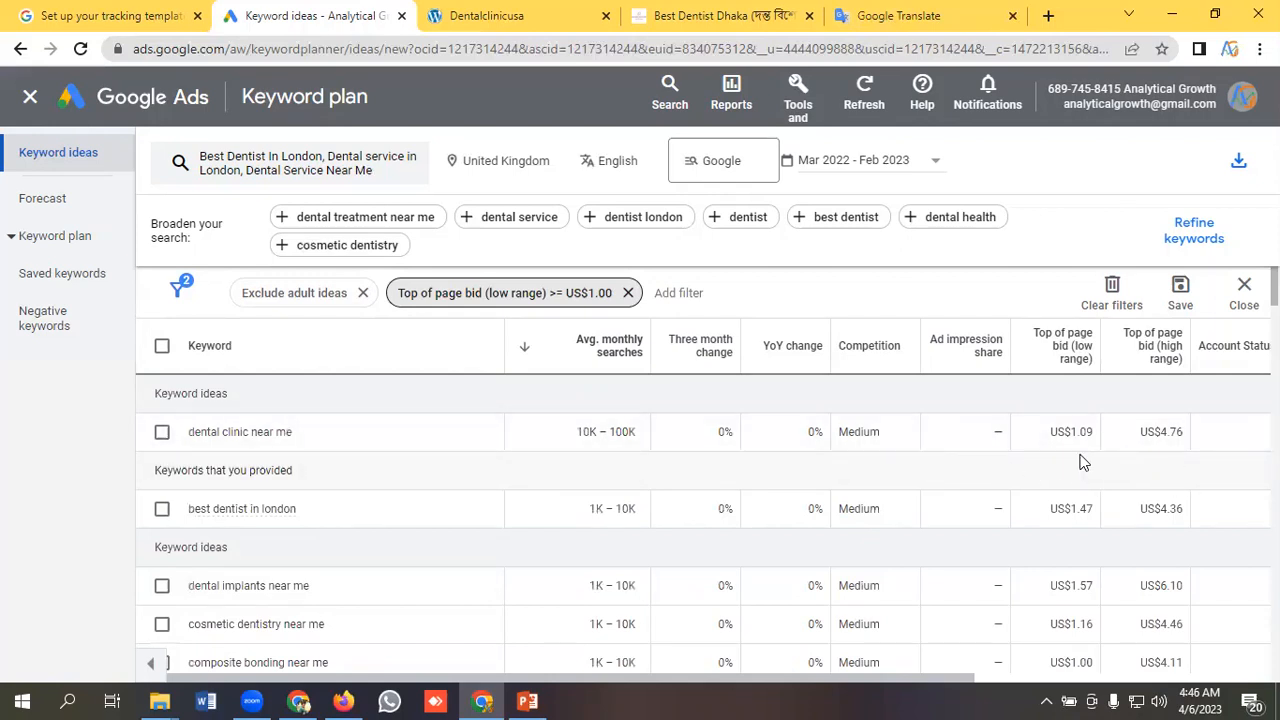
{"action": "scroll", "coordinate": [598, 436], "scroll_direction": "down", "scroll_amount": 3}
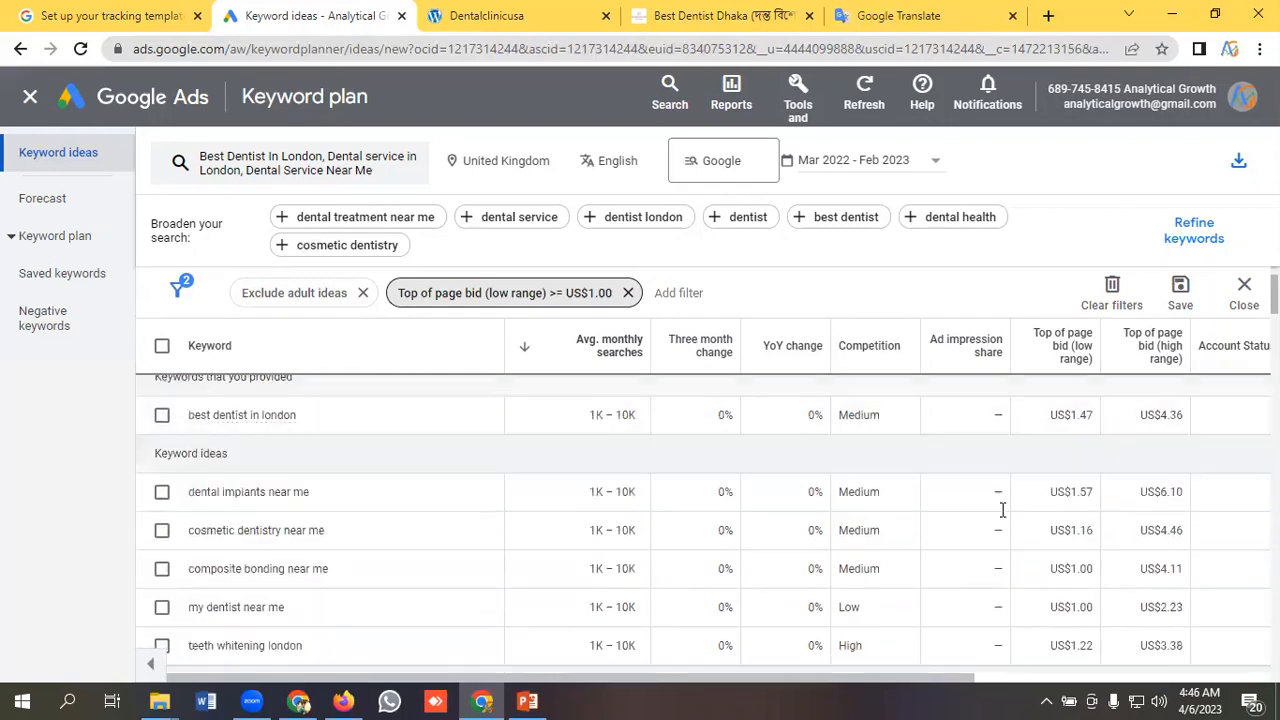
Remove the Top of page bid (low range) filter and look through the other available filter types without adding one.
{"action": "left_click", "coordinate": [629, 292]}
{"action": "left_click", "coordinate": [410, 293]}
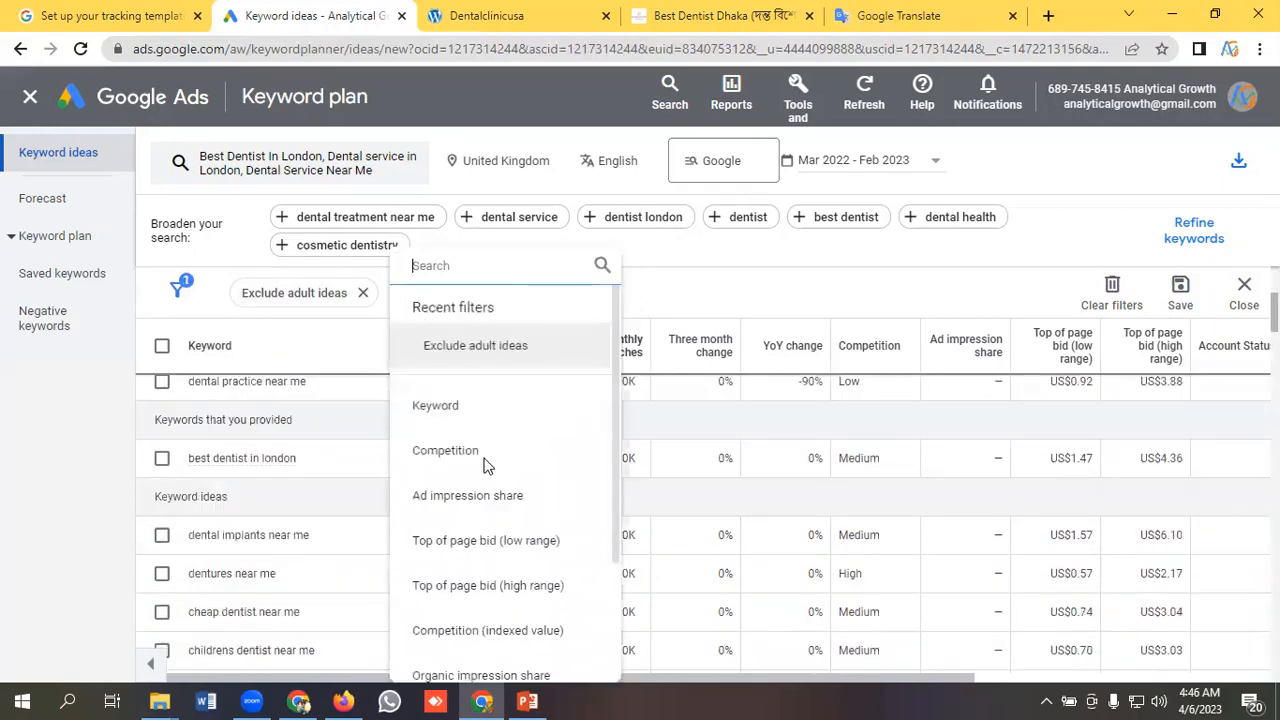
{"action": "scroll", "coordinate": [574, 437], "scroll_direction": "down", "scroll_amount": 2}
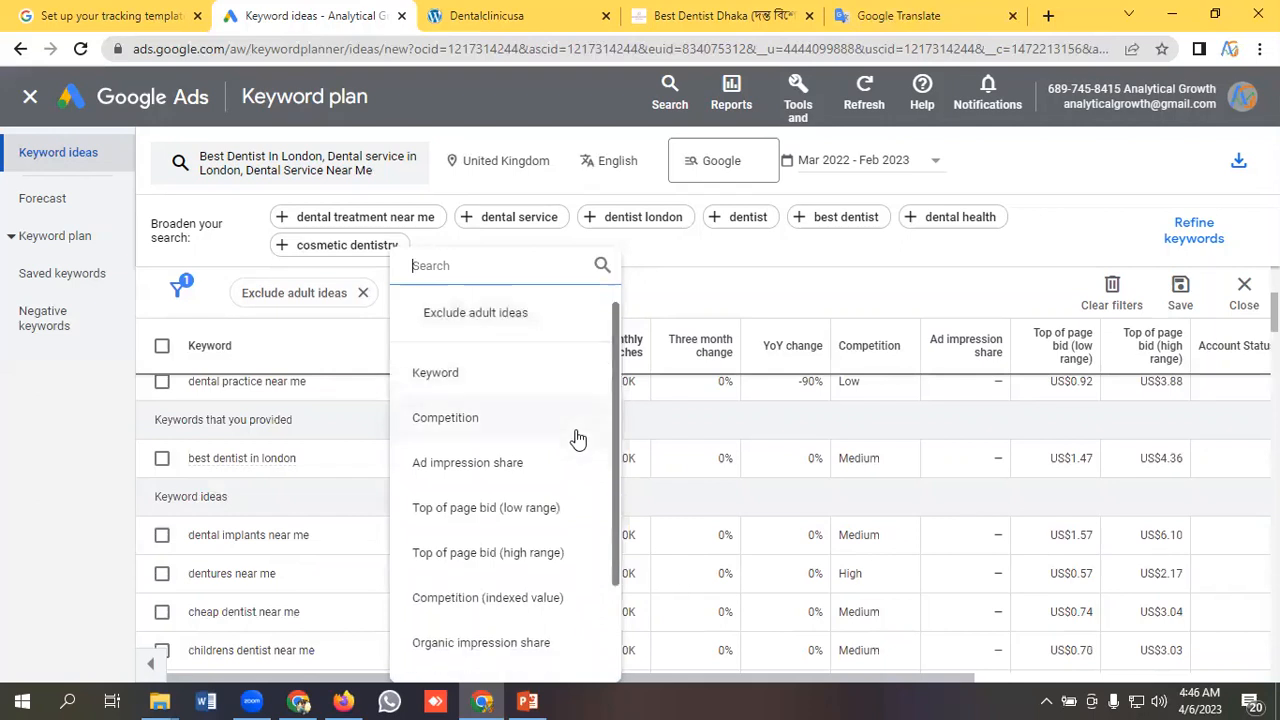
{"action": "scroll", "coordinate": [540, 478], "scroll_direction": "down", "scroll_amount": 2}
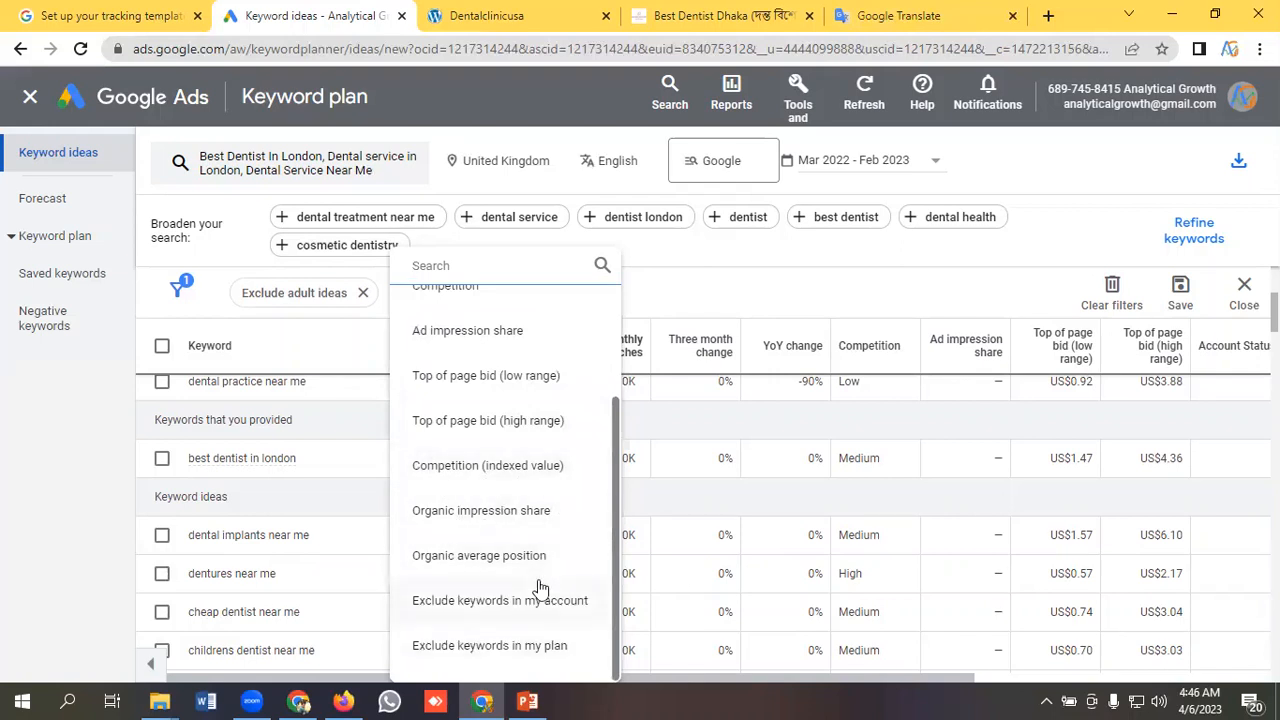
{"action": "scroll", "coordinate": [477, 546], "scroll_direction": "up", "scroll_amount": 3}
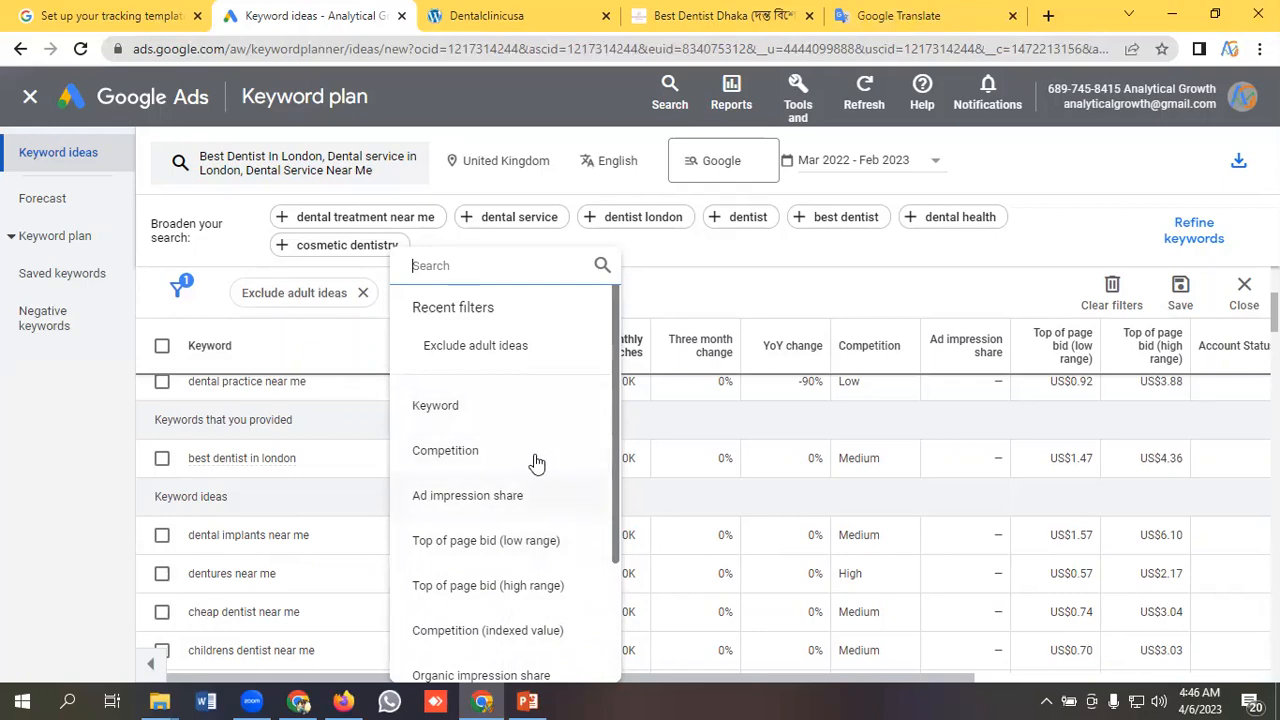
{"action": "left_click", "coordinate": [717, 290]}
Clear the remaining Exclude adult ideas filter from the keyword ideas table.
{"action": "scroll", "coordinate": [268, 456], "scroll_direction": "up", "scroll_amount": 2}
{"action": "scroll", "coordinate": [268, 456], "scroll_direction": "up", "scroll_amount": 2}
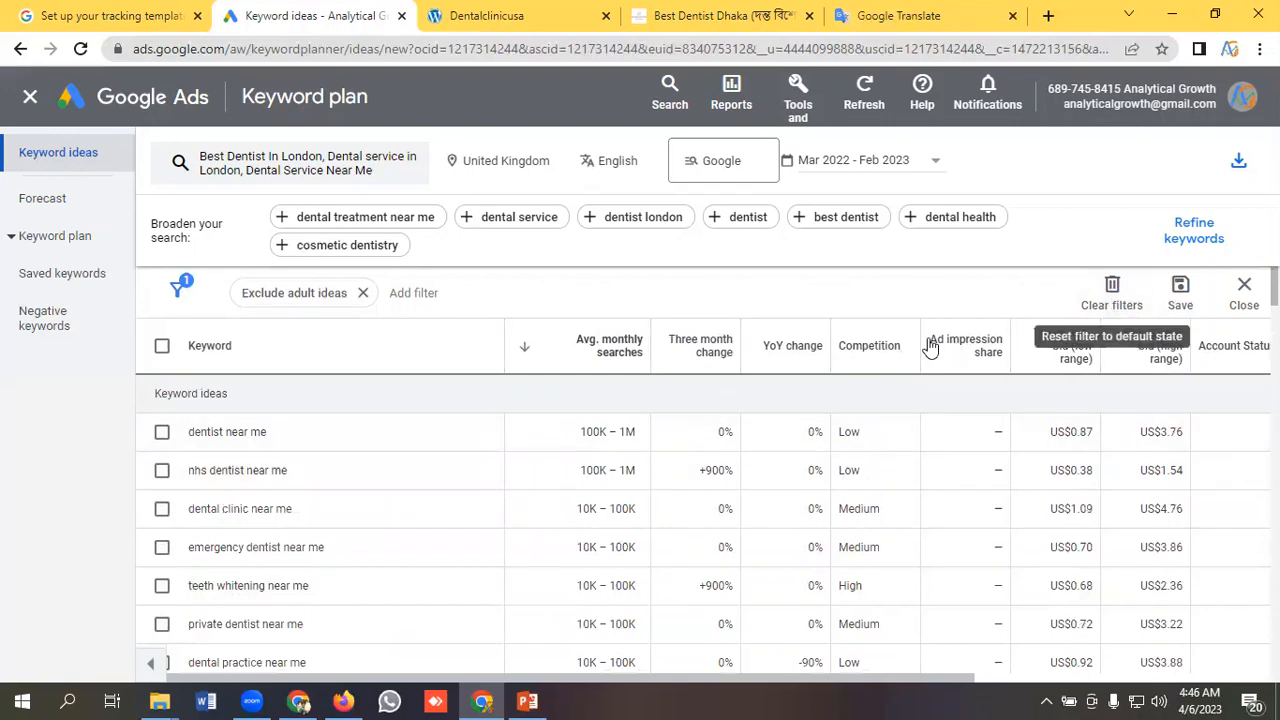
{"action": "left_click", "coordinate": [1111, 290]}
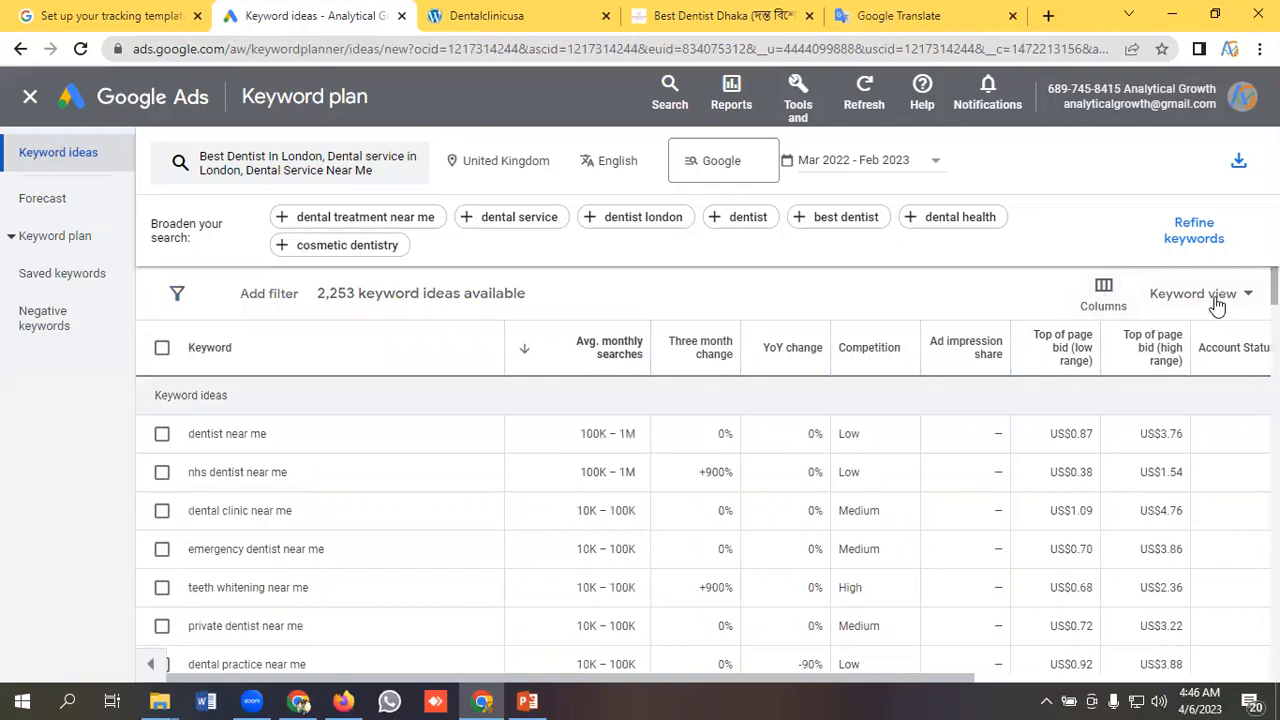
Open Refine keywords and examine the Brand or Non-Brand categories, including Dentist, School and Other Brands.
{"action": "left_click", "coordinate": [1198, 236]}
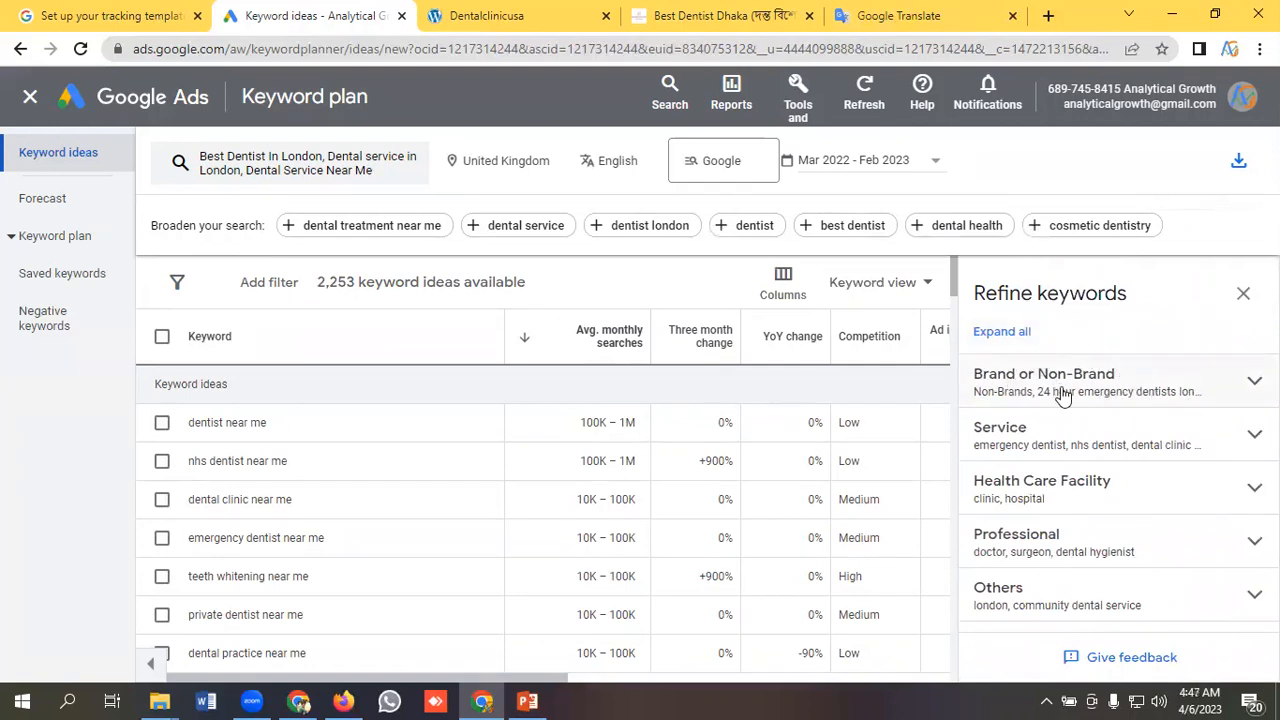
{"action": "left_click", "coordinate": [1096, 380]}
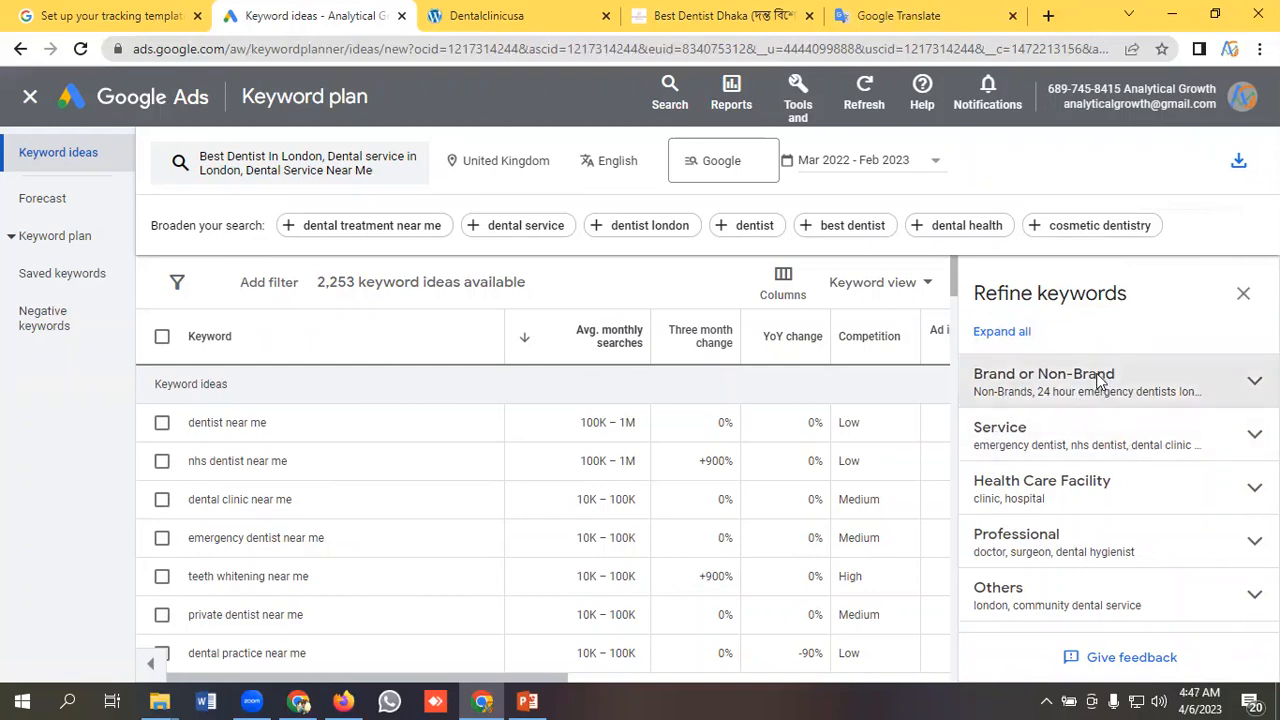
{"action": "scroll", "coordinate": [1066, 469], "scroll_direction": "up", "scroll_amount": 2}
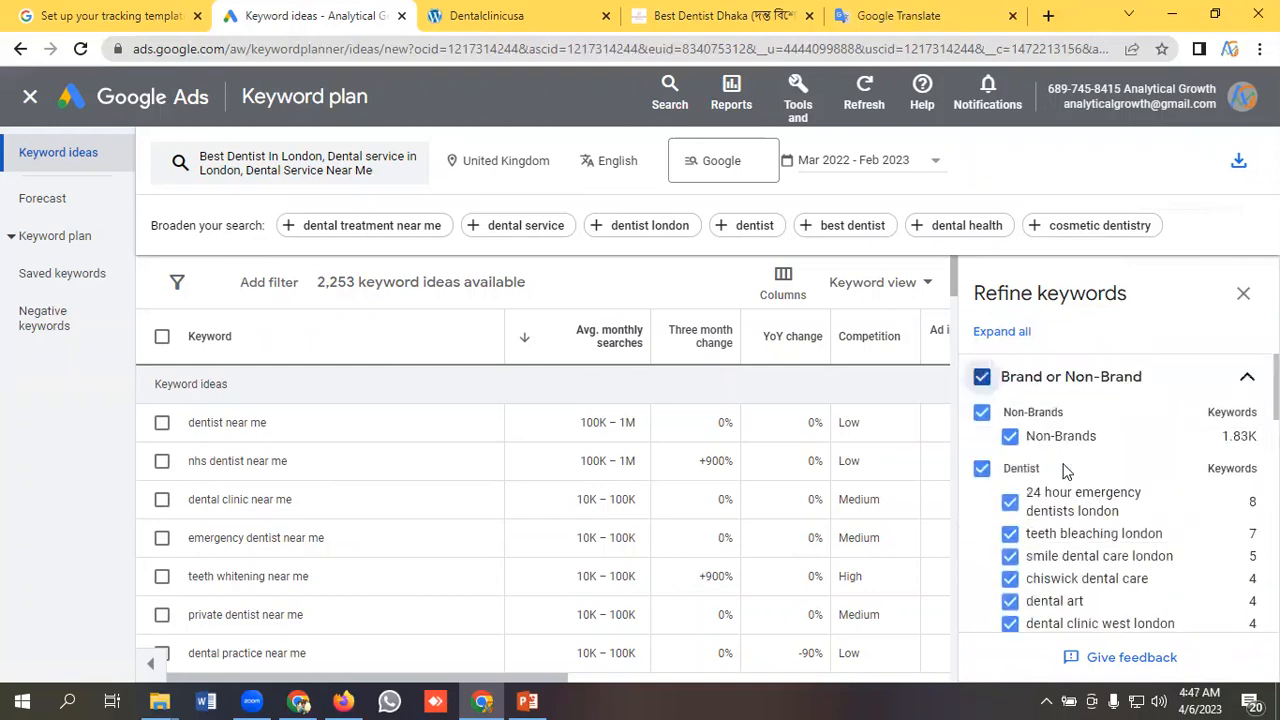
{"action": "scroll", "coordinate": [1085, 463], "scroll_direction": "down", "scroll_amount": 3}
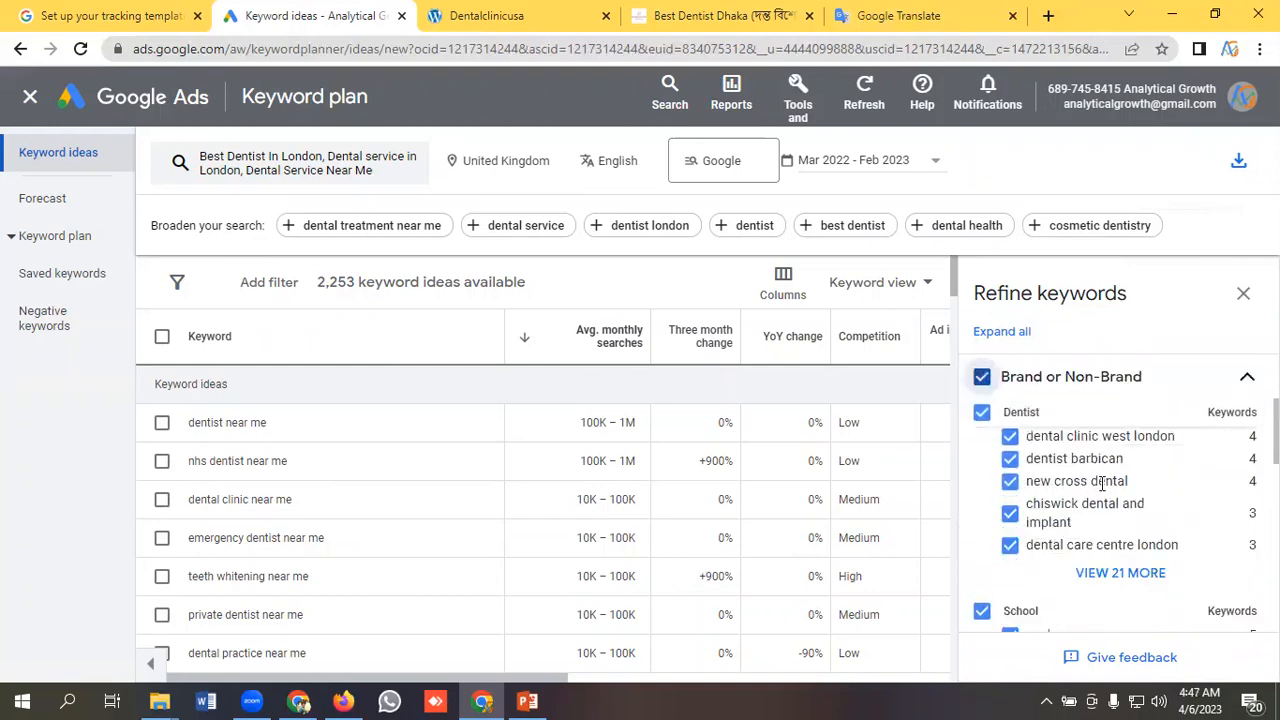
{"action": "scroll", "coordinate": [1068, 529], "scroll_direction": "down", "scroll_amount": 2}
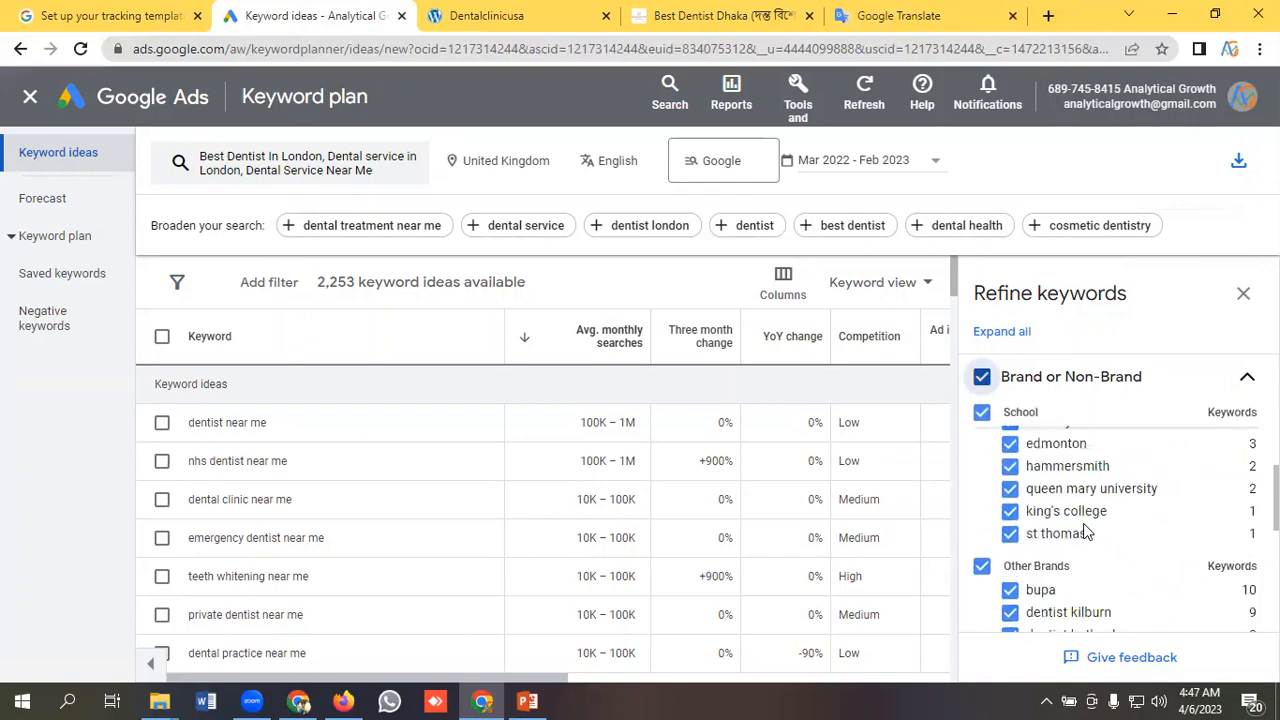
{"action": "scroll", "coordinate": [1091, 542], "scroll_direction": "down", "scroll_amount": 5}
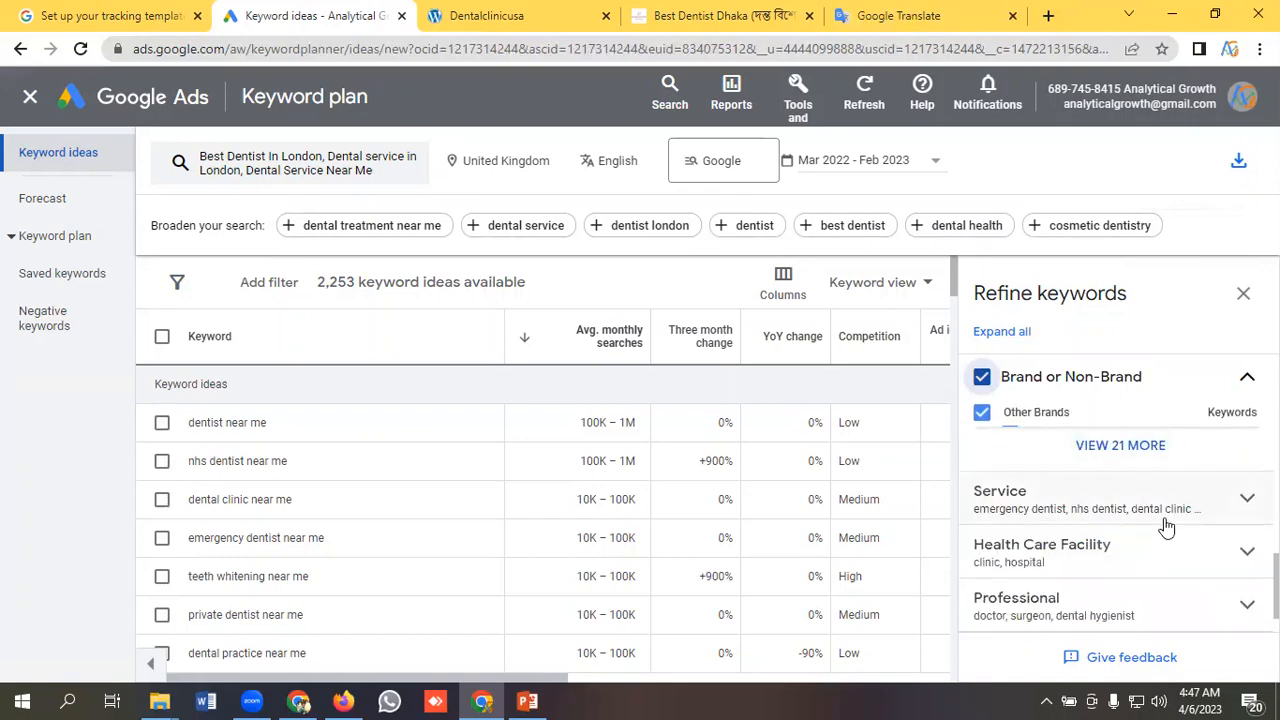
Expand the Service category to examine its keyword groups, and close Refine keywords.
{"action": "left_click", "coordinate": [1055, 512]}
{"action": "scroll", "coordinate": [1100, 525], "scroll_direction": "down", "scroll_amount": 1}
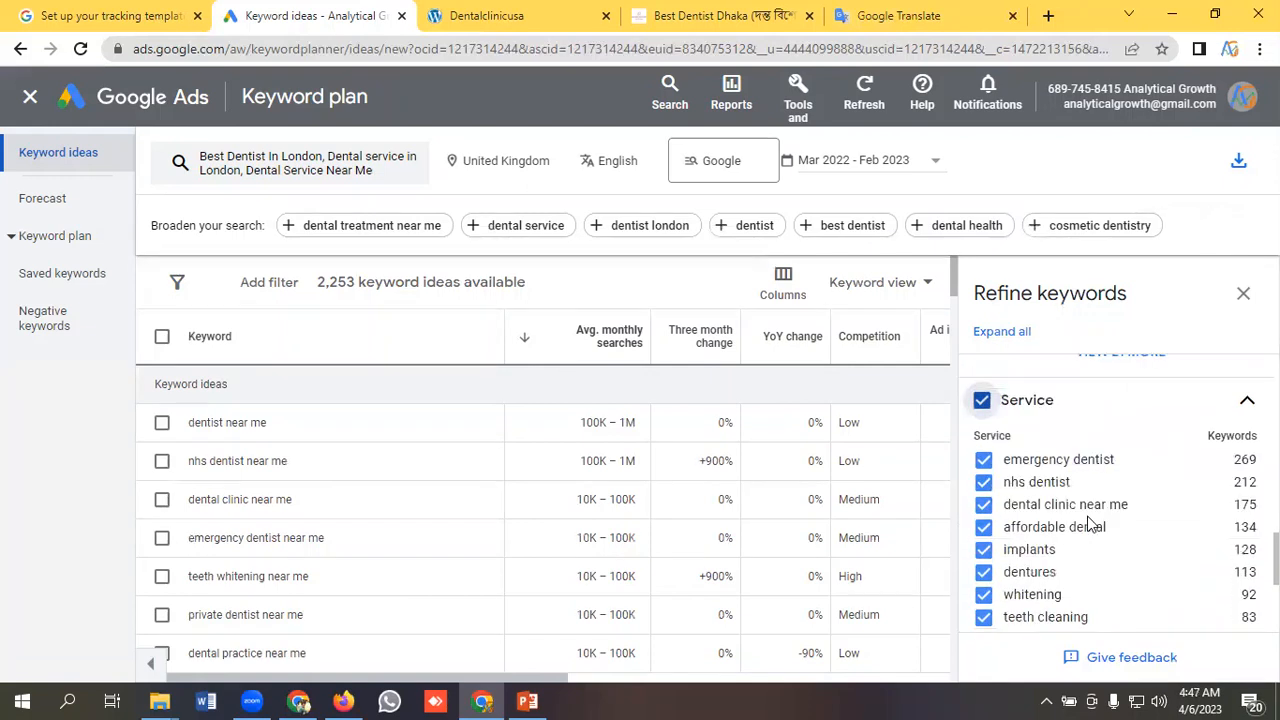
{"action": "scroll", "coordinate": [1092, 526], "scroll_direction": "up", "scroll_amount": 1}
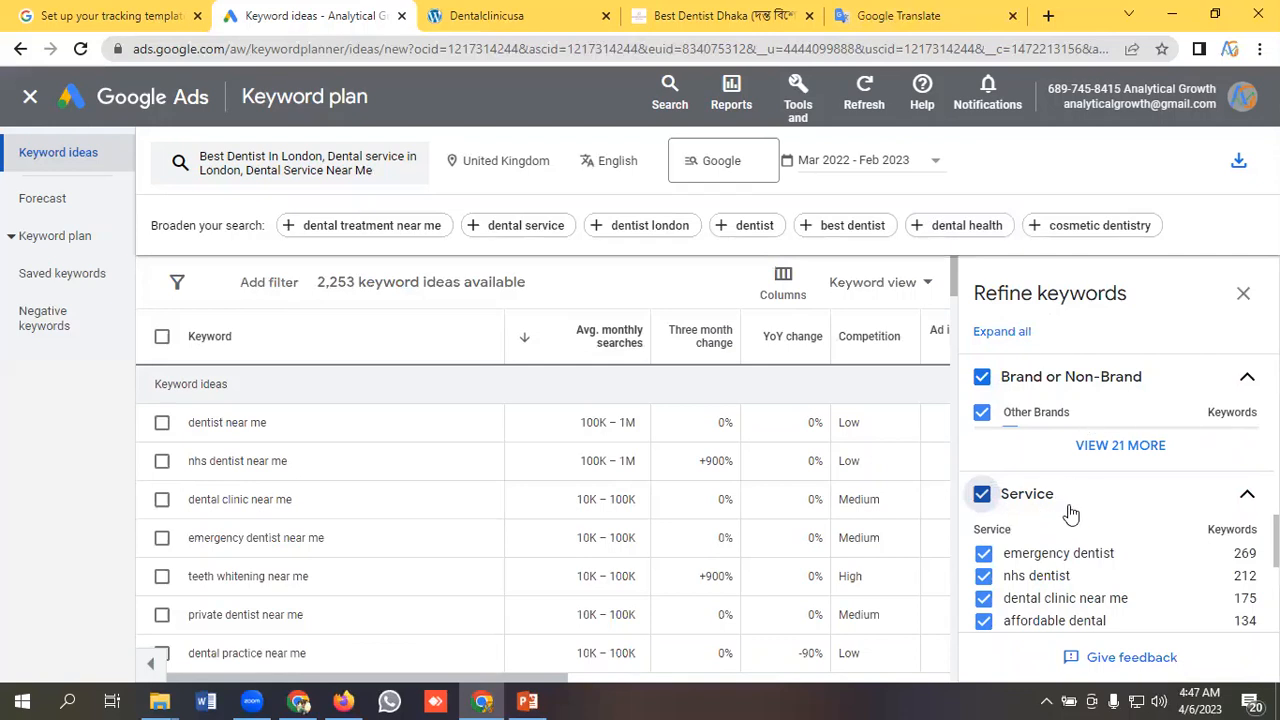
{"action": "scroll", "coordinate": [1071, 514], "scroll_direction": "down", "scroll_amount": 2}
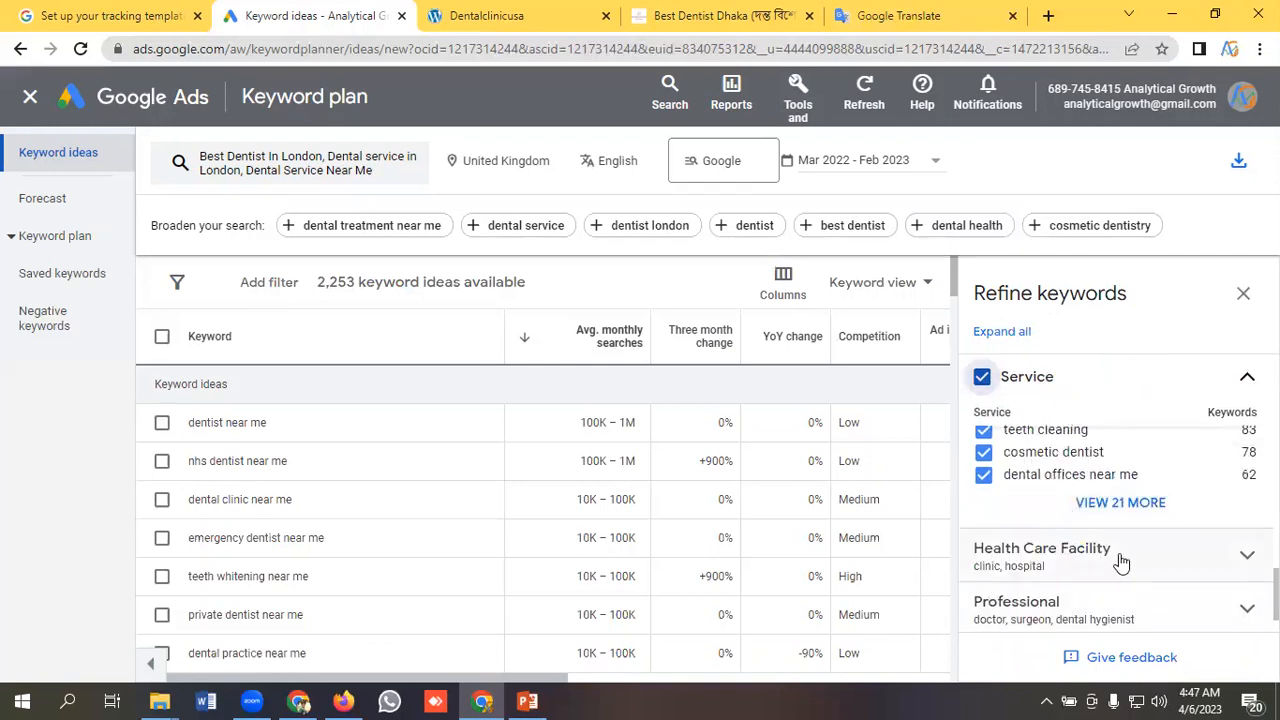
{"action": "scroll", "coordinate": [1103, 558], "scroll_direction": "down", "scroll_amount": 1}
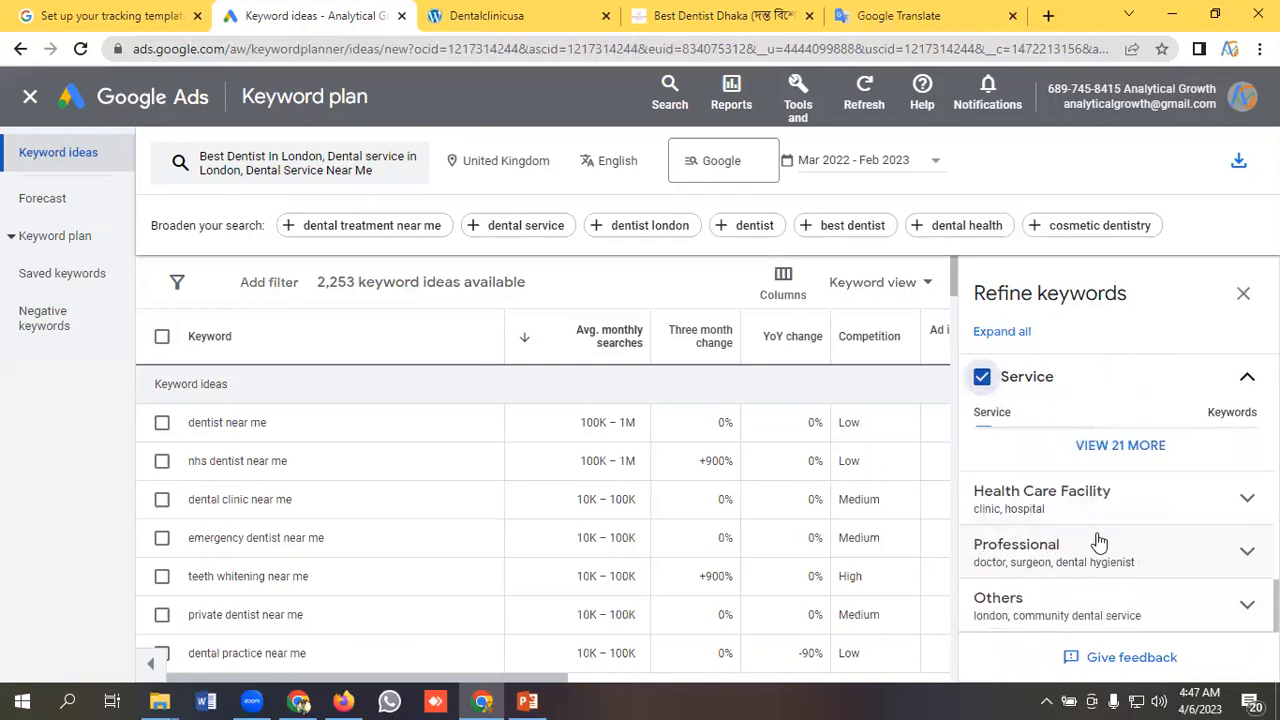
{"action": "scroll", "coordinate": [1100, 558], "scroll_direction": "up", "scroll_amount": 2}
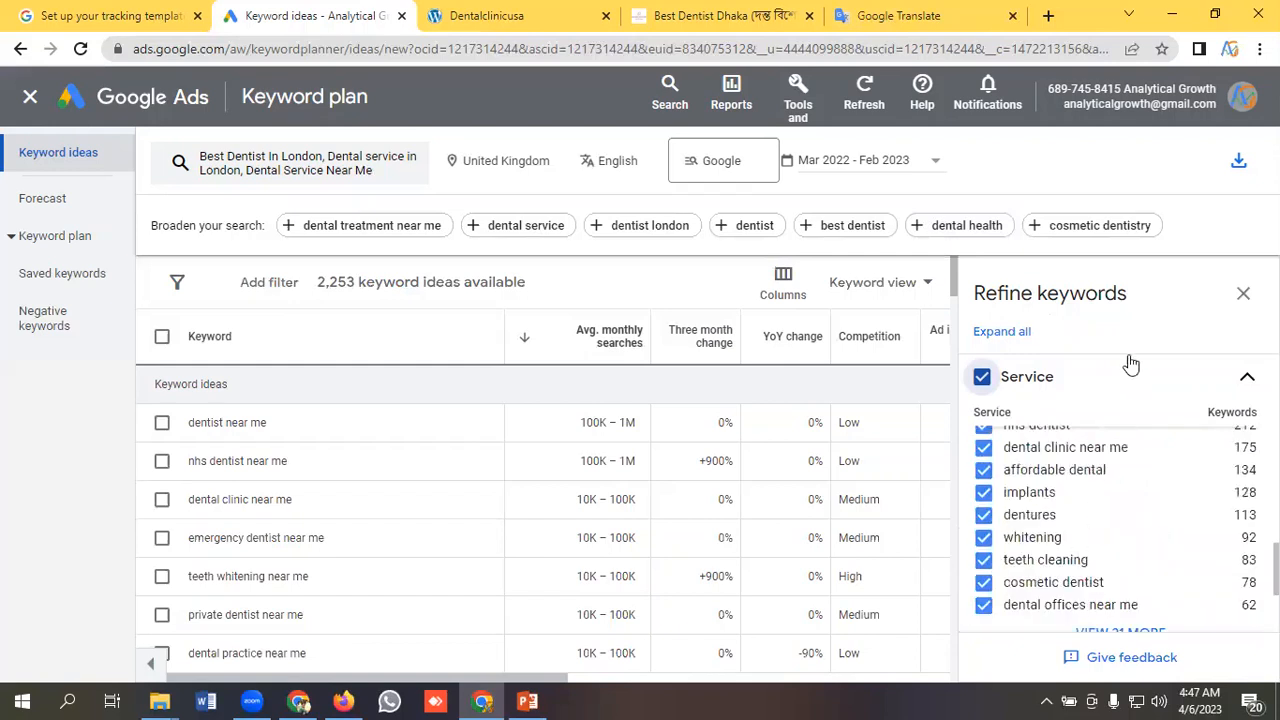
{"action": "left_click", "coordinate": [1240, 295]}
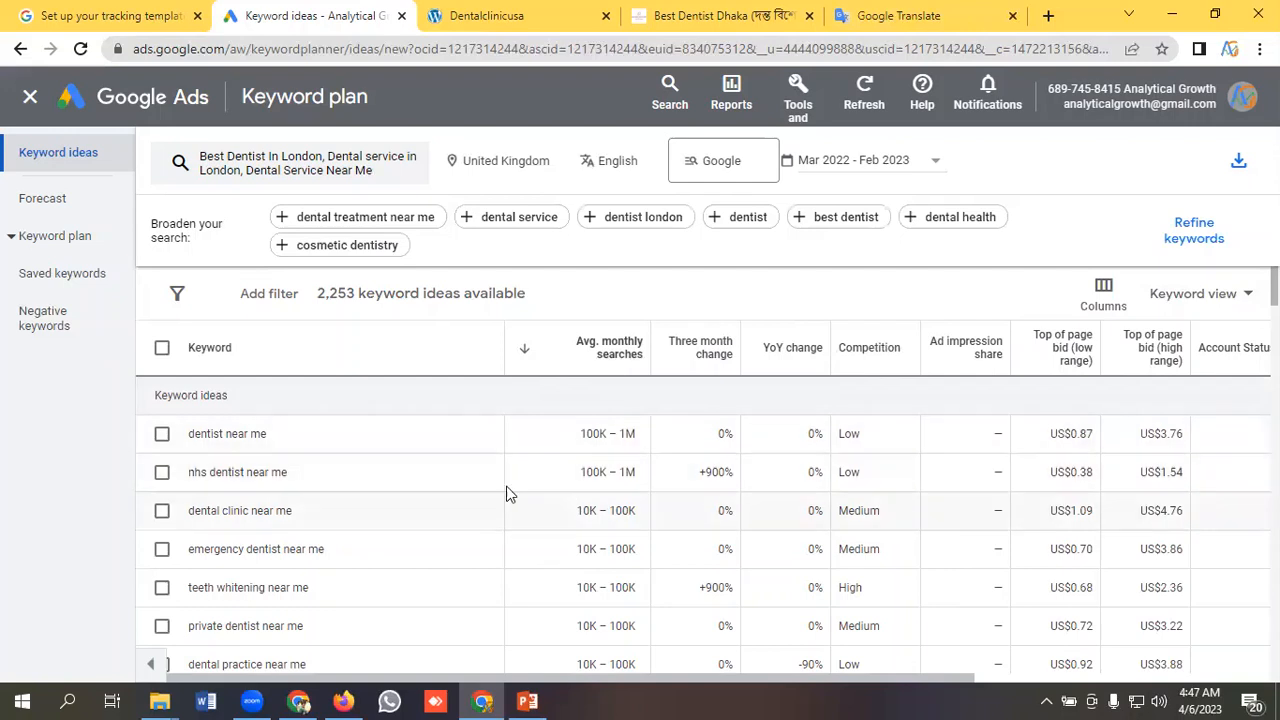
Switch the keyword ideas to Grouped view and expand the Childrens Dentist group to review its keywords.
{"action": "left_click", "coordinate": [1222, 300]}
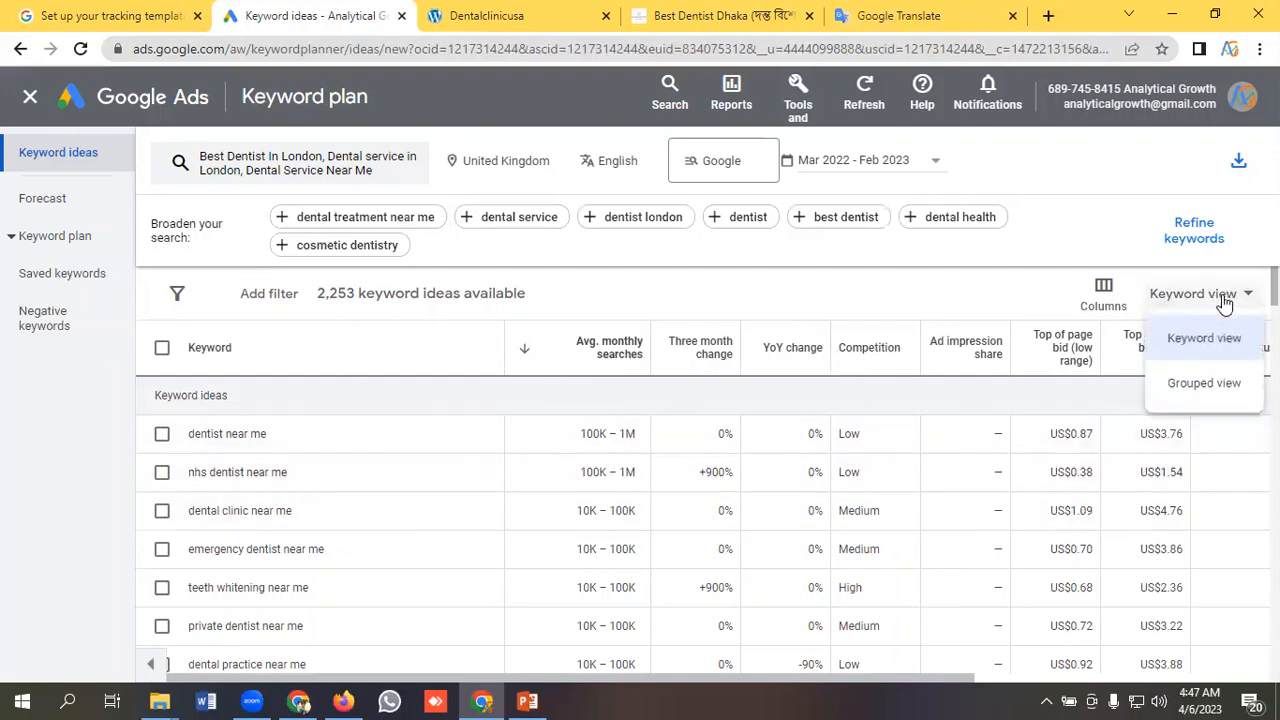
{"action": "left_click", "coordinate": [1207, 388]}
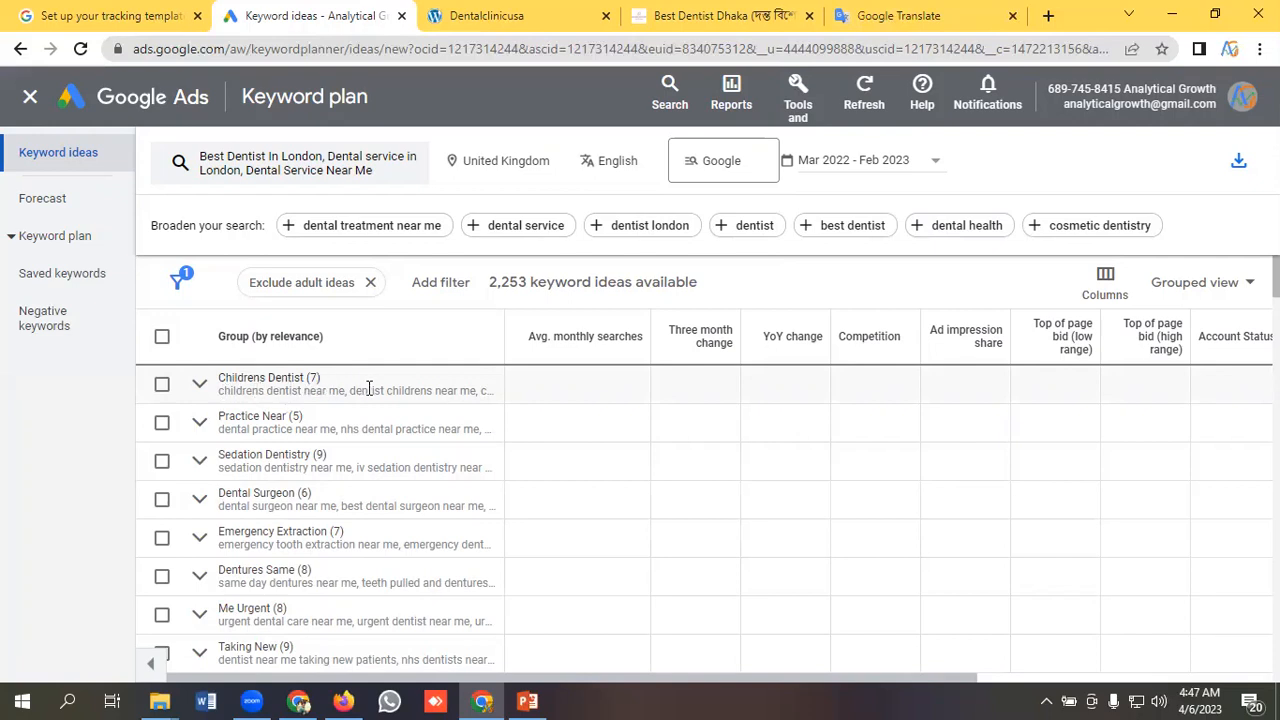
{"action": "left_click", "coordinate": [199, 386]}
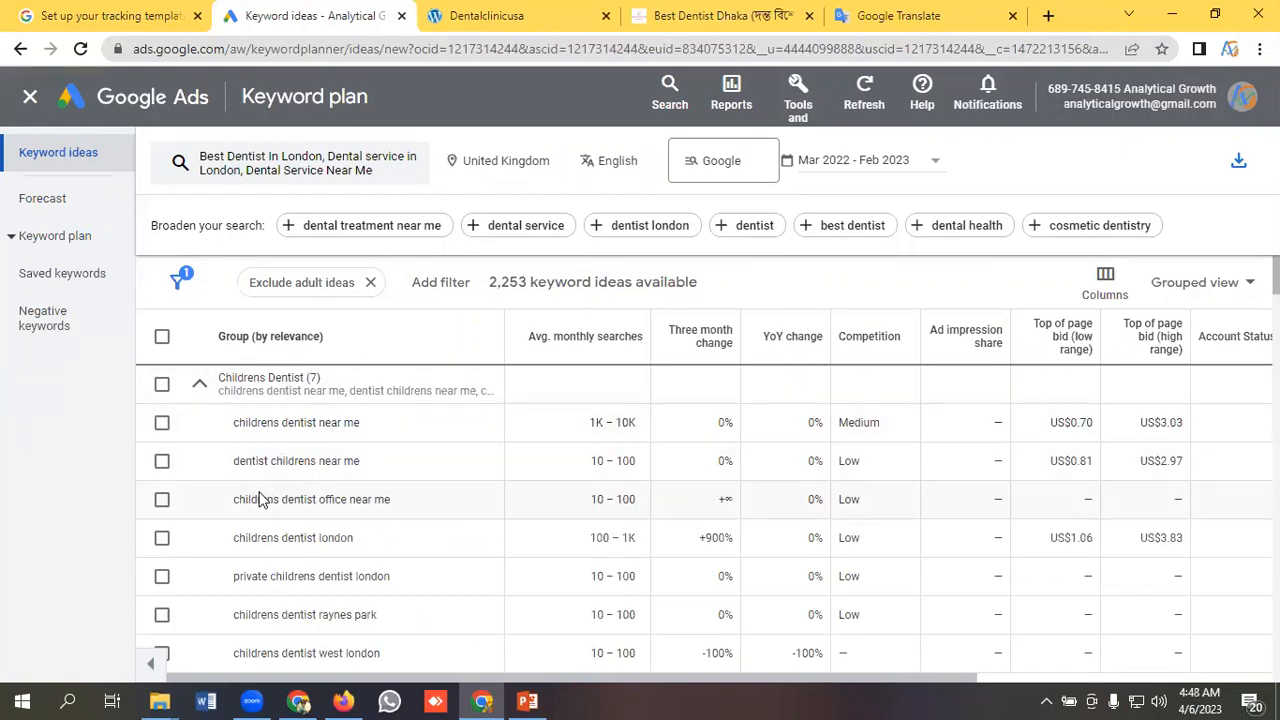
{"action": "scroll", "coordinate": [398, 492], "scroll_direction": "down", "scroll_amount": 1}
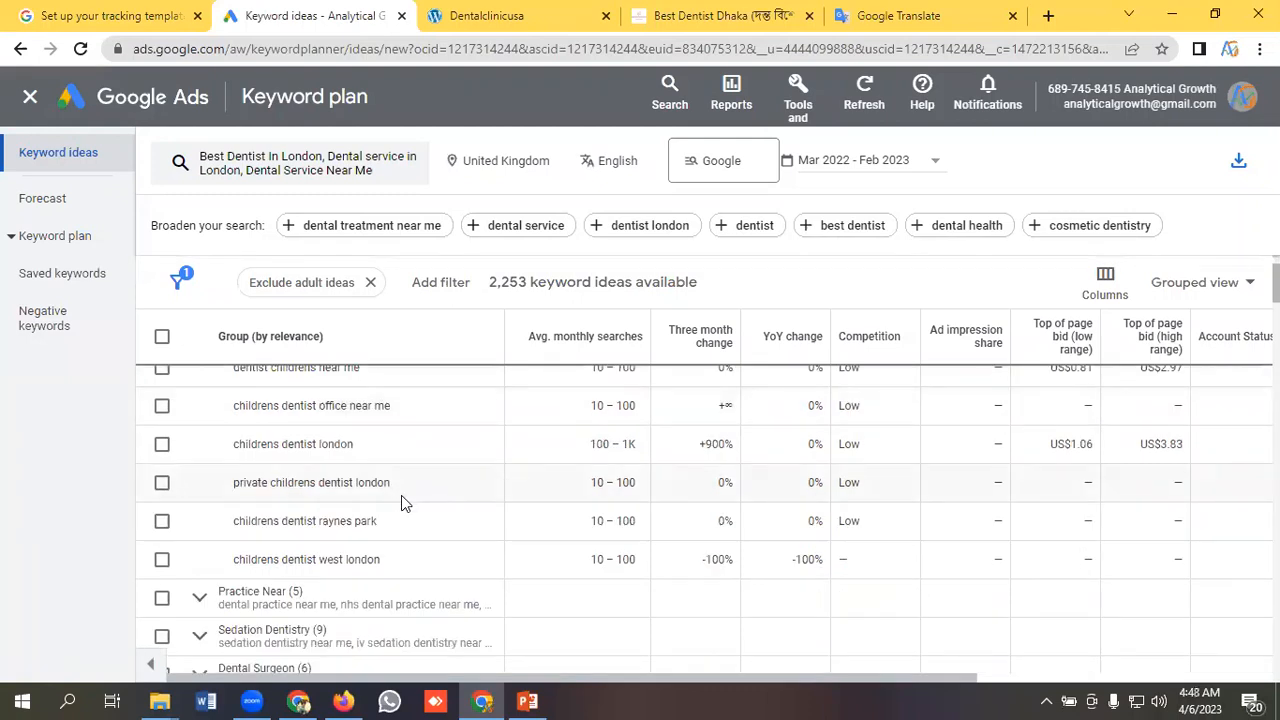
{"action": "scroll", "coordinate": [401, 495], "scroll_direction": "up", "scroll_amount": 1}
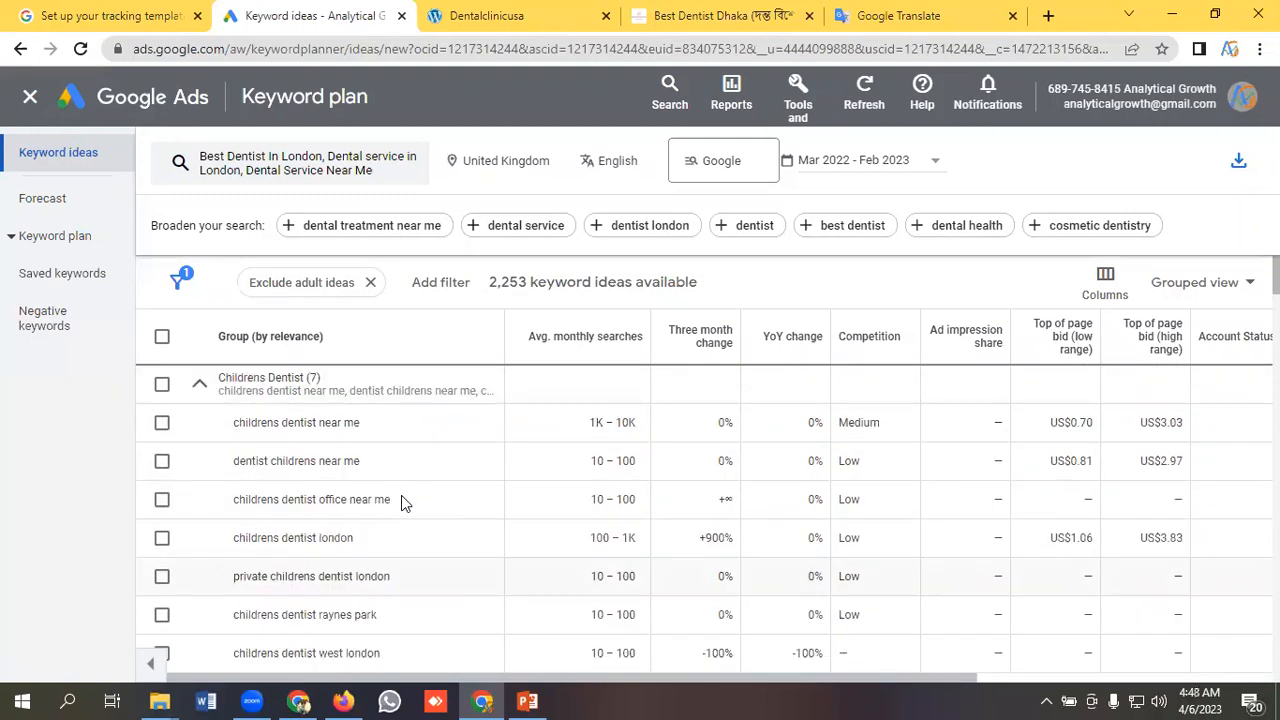
Expand the Practice Near and Dental Surgeon groups and review their keywords.
{"action": "scroll", "coordinate": [401, 495], "scroll_direction": "down", "scroll_amount": 2}
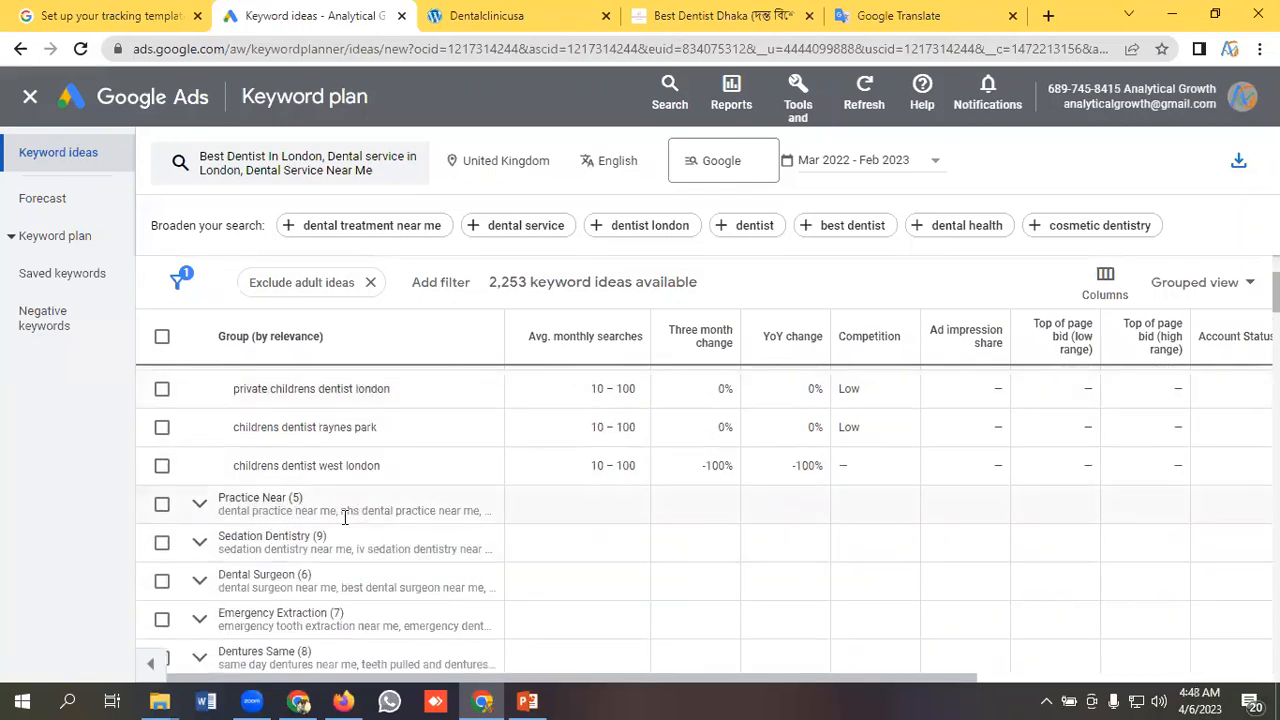
{"action": "left_click", "coordinate": [199, 508]}
{"action": "scroll", "coordinate": [320, 515], "scroll_direction": "down", "scroll_amount": 1}
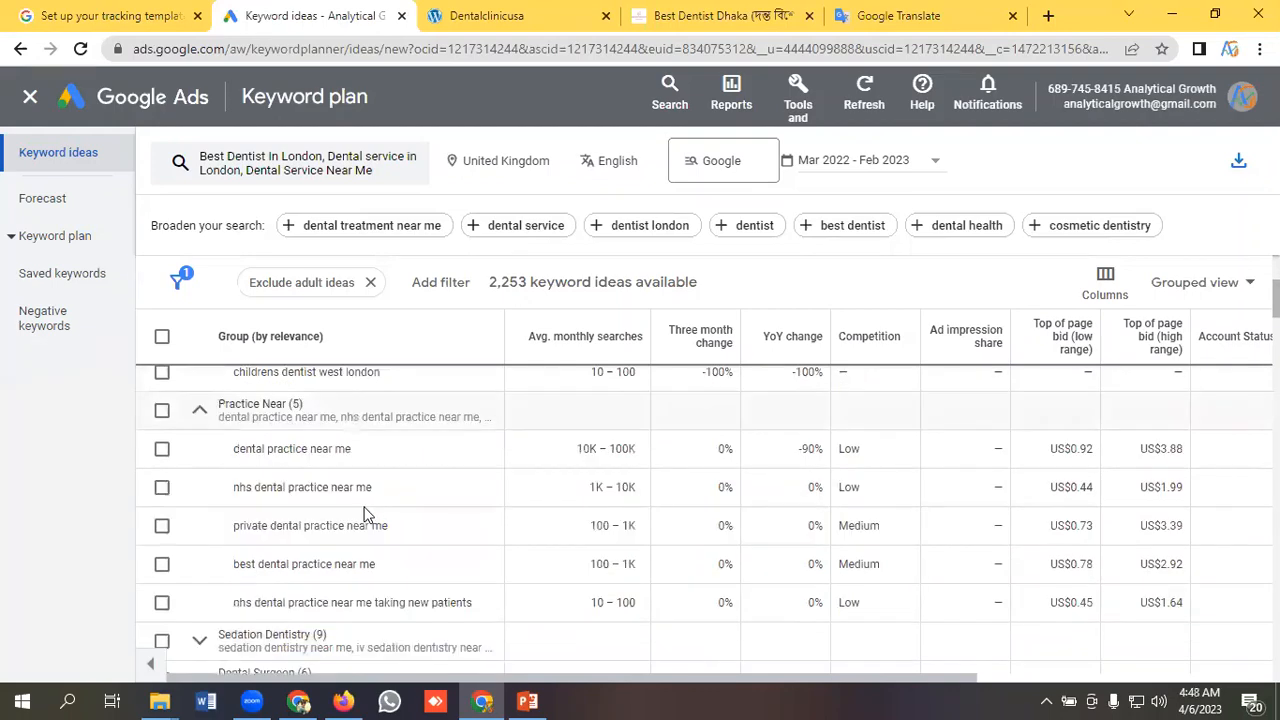
{"action": "scroll", "coordinate": [317, 511], "scroll_direction": "down", "scroll_amount": 1}
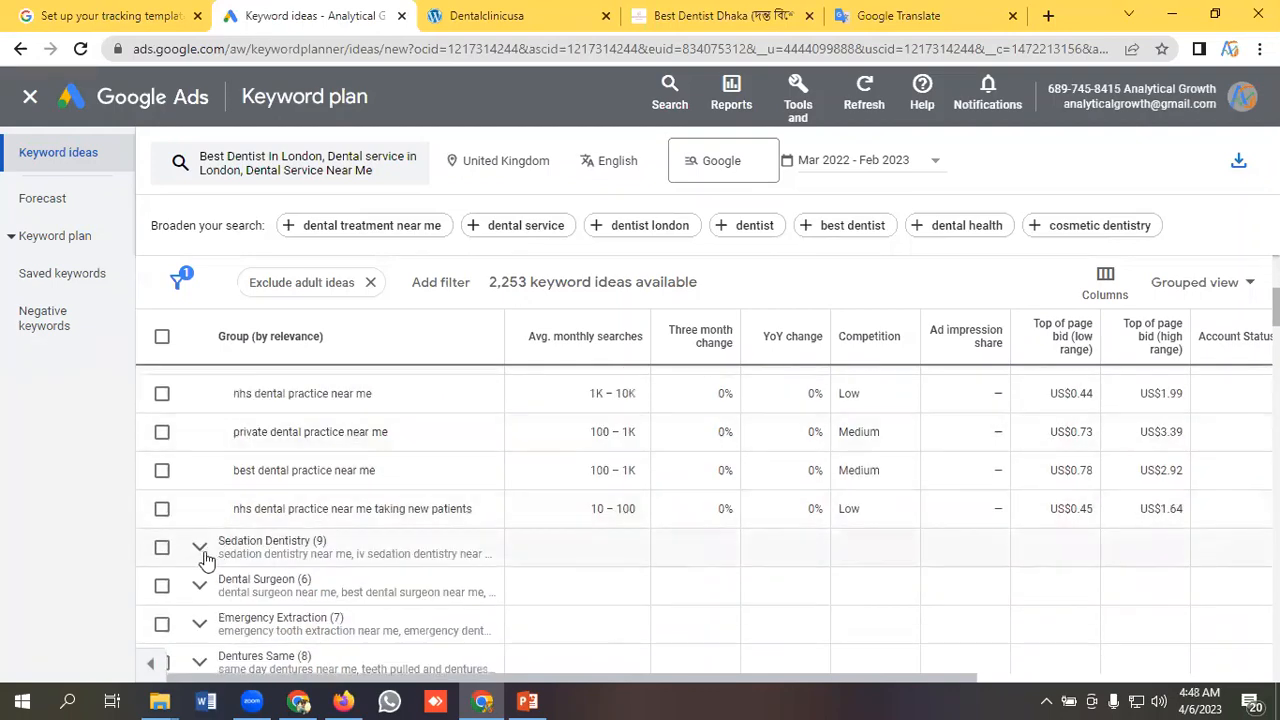
{"action": "scroll", "coordinate": [200, 548], "scroll_direction": "down", "scroll_amount": 1}
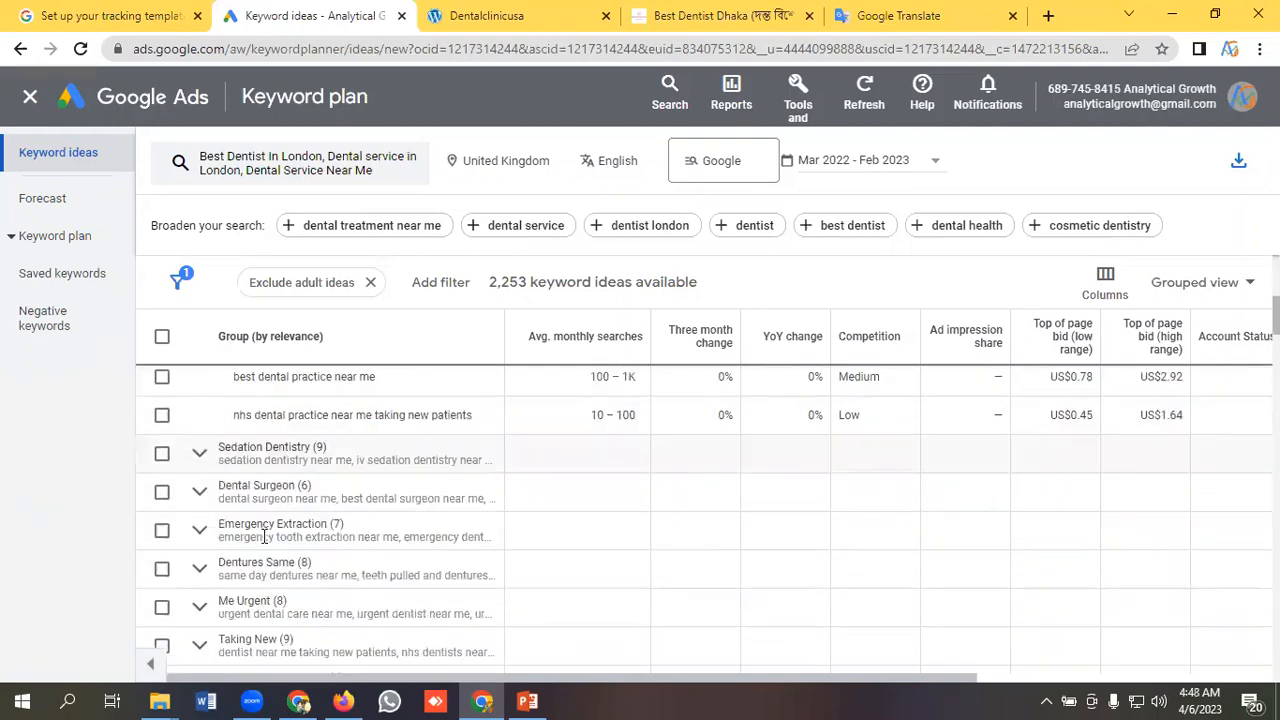
{"action": "left_click", "coordinate": [199, 491]}
{"action": "scroll", "coordinate": [260, 516], "scroll_direction": "down", "scroll_amount": 2}
{"action": "scroll", "coordinate": [258, 516], "scroll_direction": "down", "scroll_amount": 1}
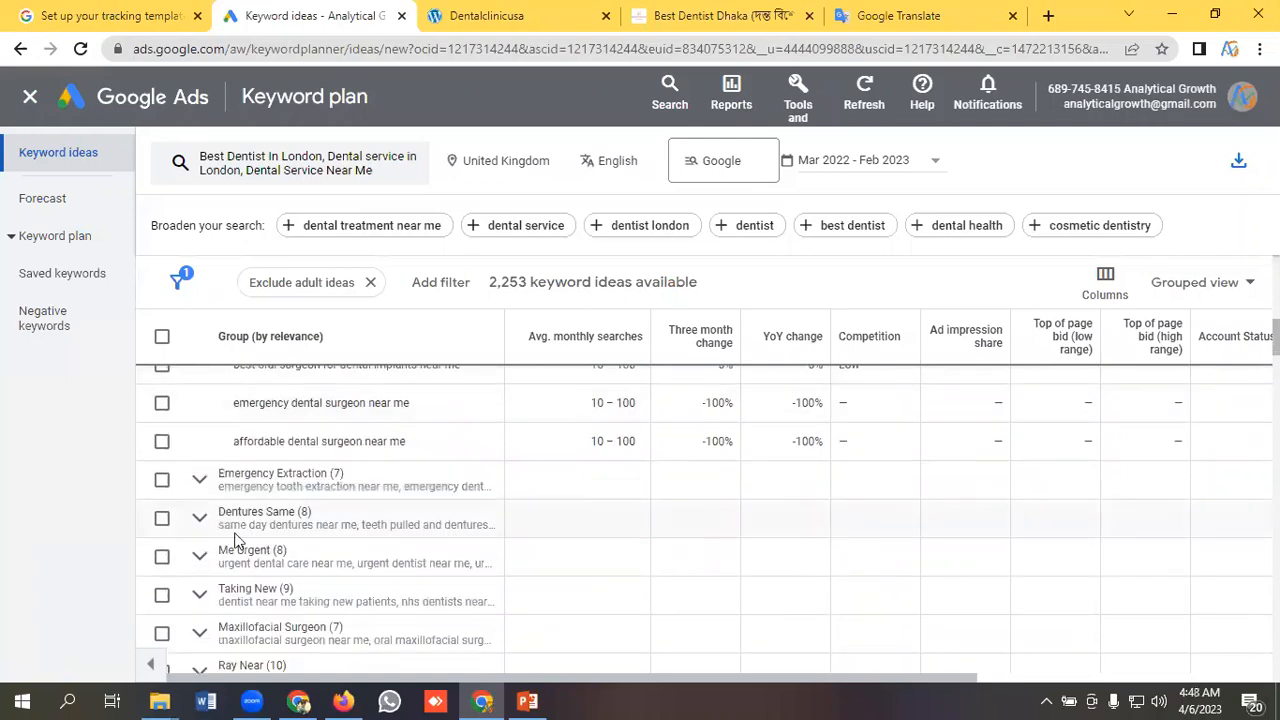
Expand the Emergency Extraction group, review its keywords and go back to the start of the group list.
{"action": "left_click", "coordinate": [199, 484]}
{"action": "scroll", "coordinate": [304, 501], "scroll_direction": "down", "scroll_amount": 2}
{"action": "scroll", "coordinate": [304, 501], "scroll_direction": "down", "scroll_amount": 2}
{"action": "scroll", "coordinate": [390, 528], "scroll_direction": "up", "scroll_amount": 10}
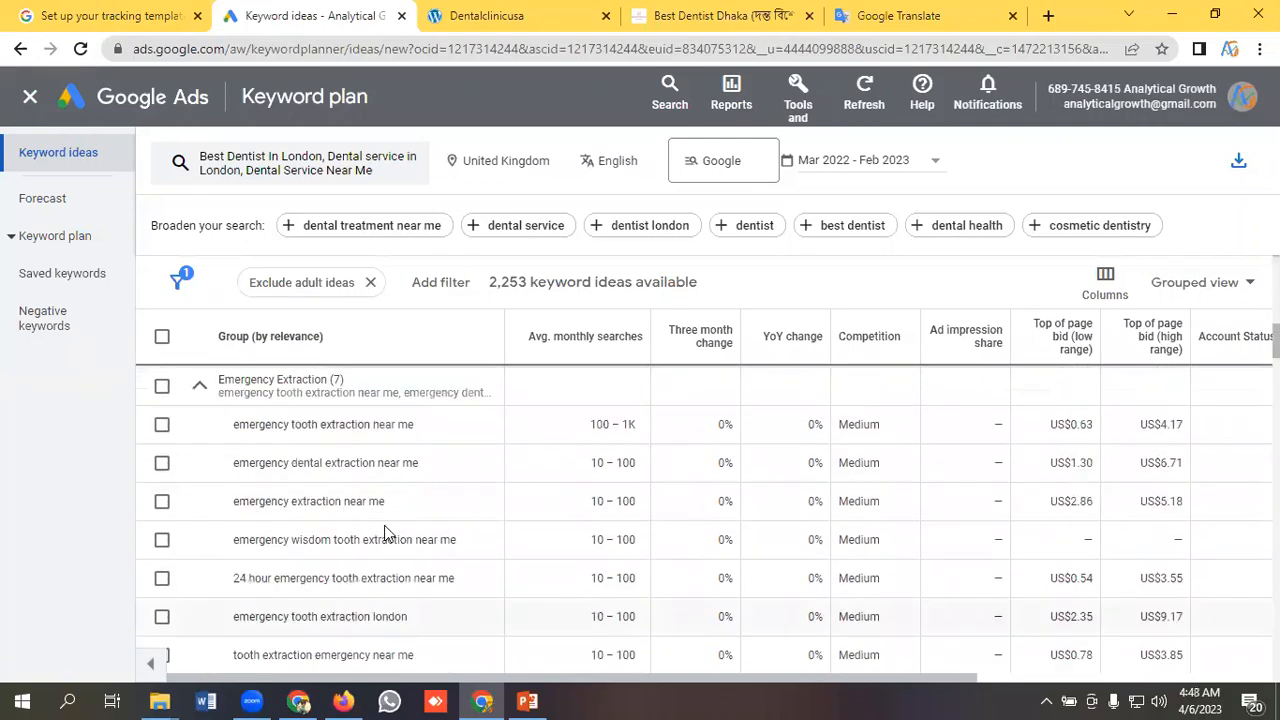
{"action": "scroll", "coordinate": [395, 535], "scroll_direction": "up", "scroll_amount": 1}
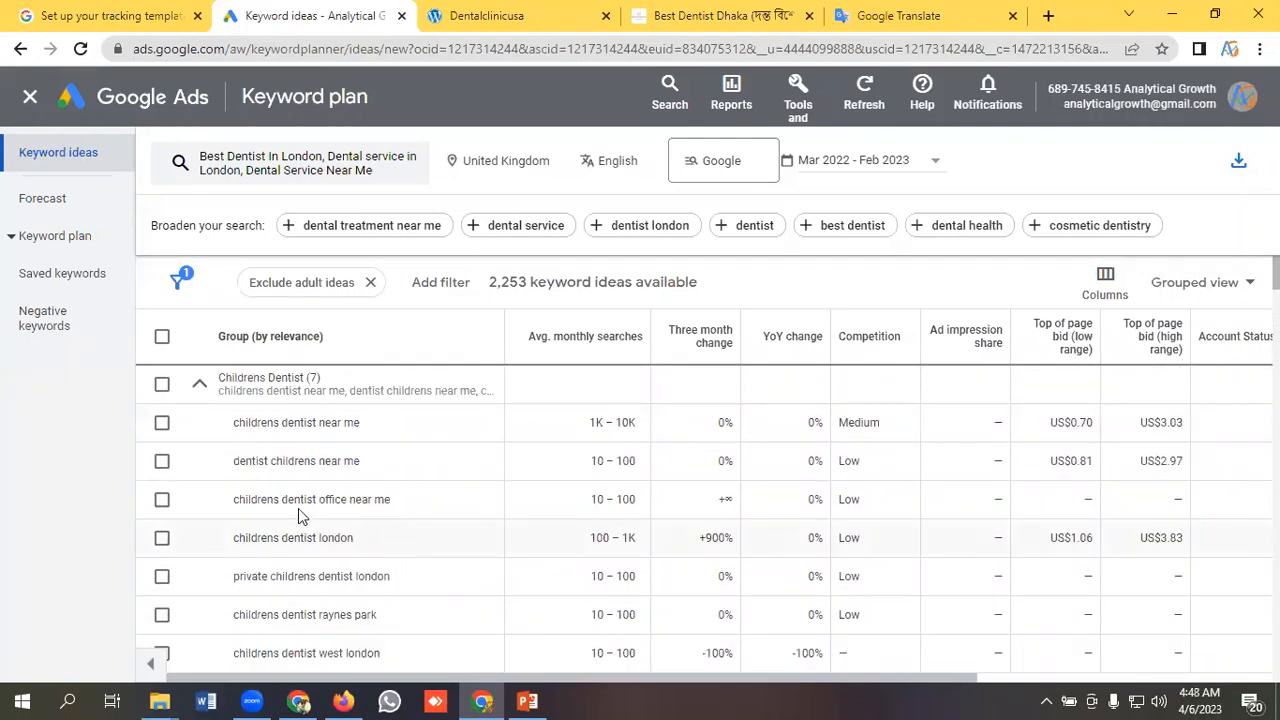
Collapse the Childrens Dentist group and switch the keyword ideas back to Keyword view.
{"action": "left_click", "coordinate": [200, 390]}
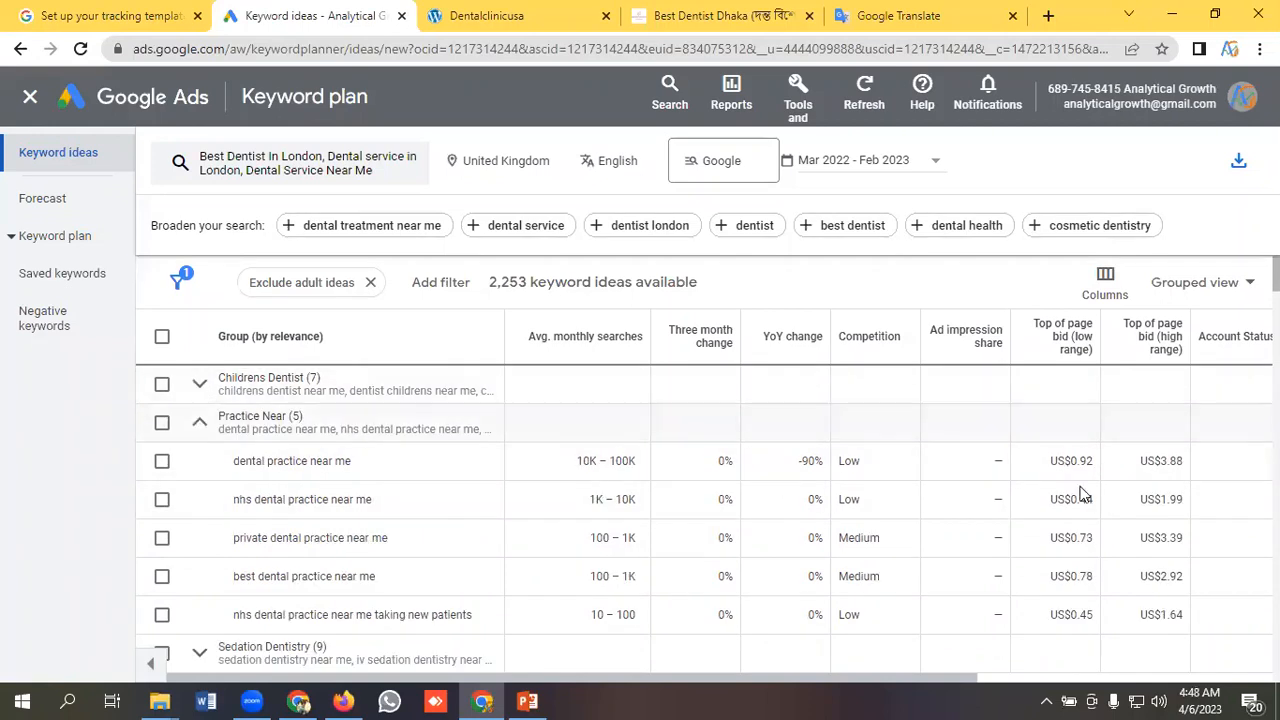
{"action": "left_click", "coordinate": [1210, 283]}
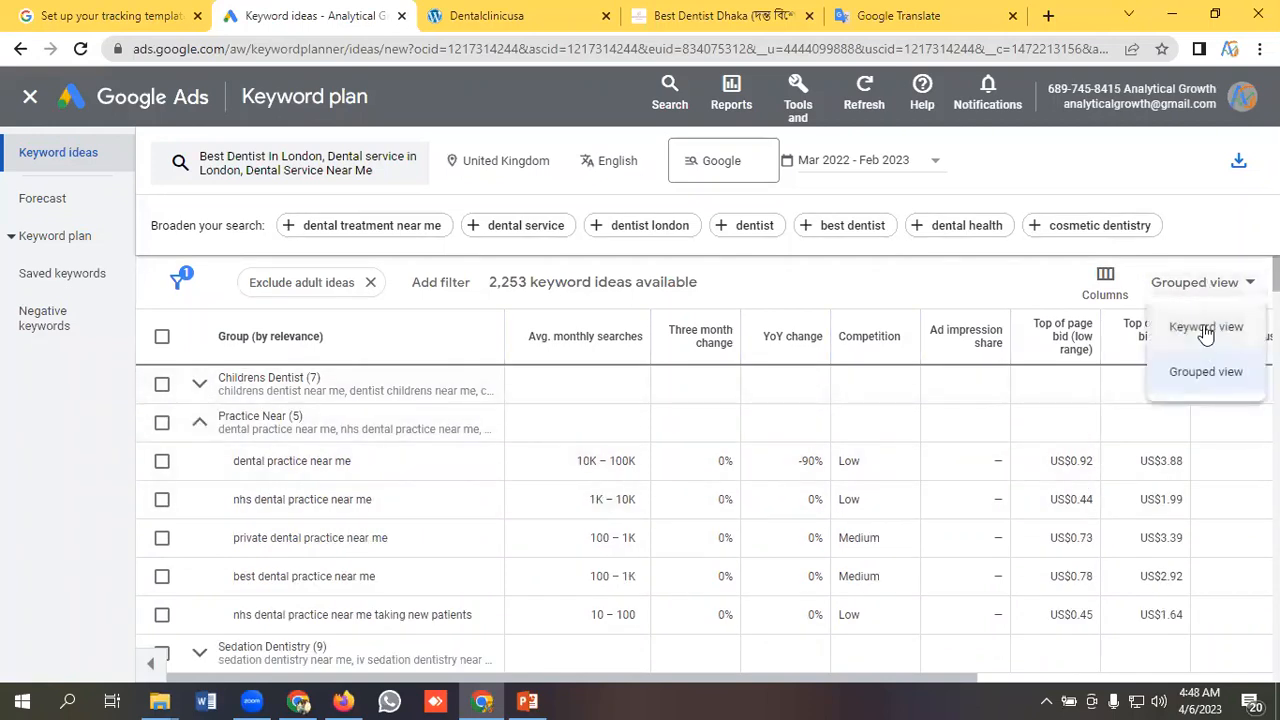
{"action": "left_click", "coordinate": [1206, 329]}
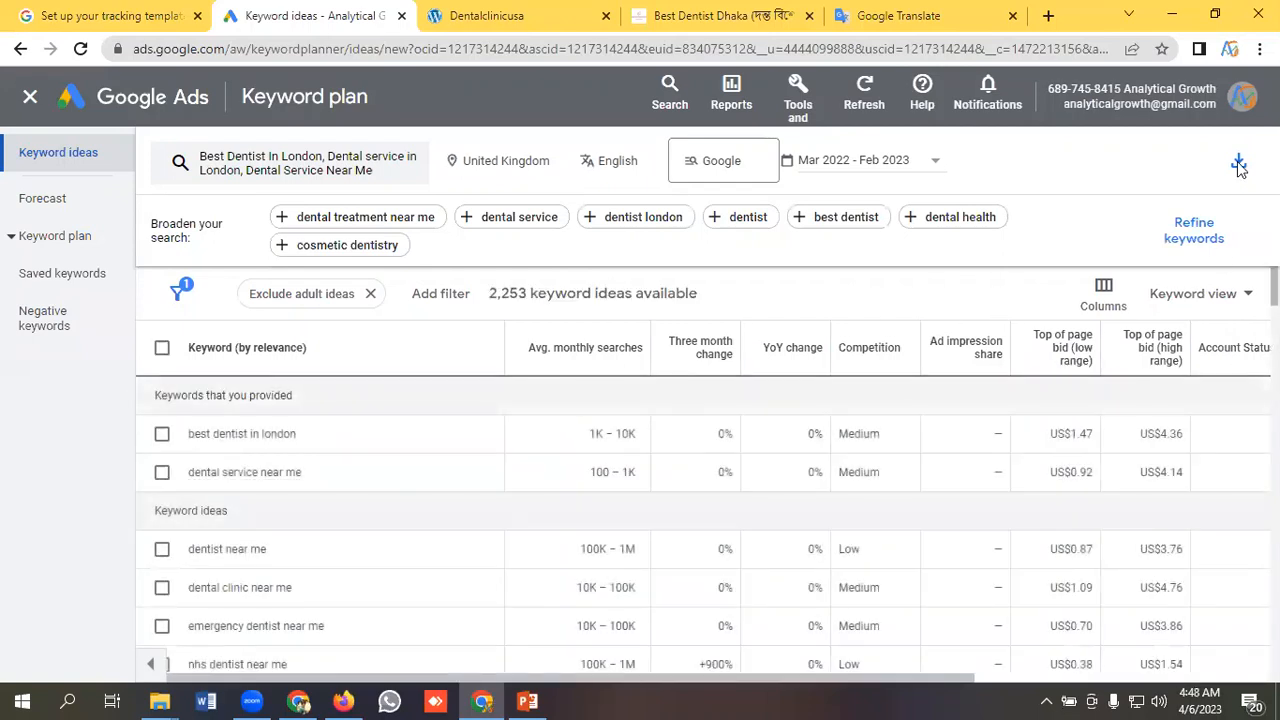
Check the available download formats for the keyword ideas and open the plan's Forecast page.
{"action": "left_click", "coordinate": [1238, 165]}
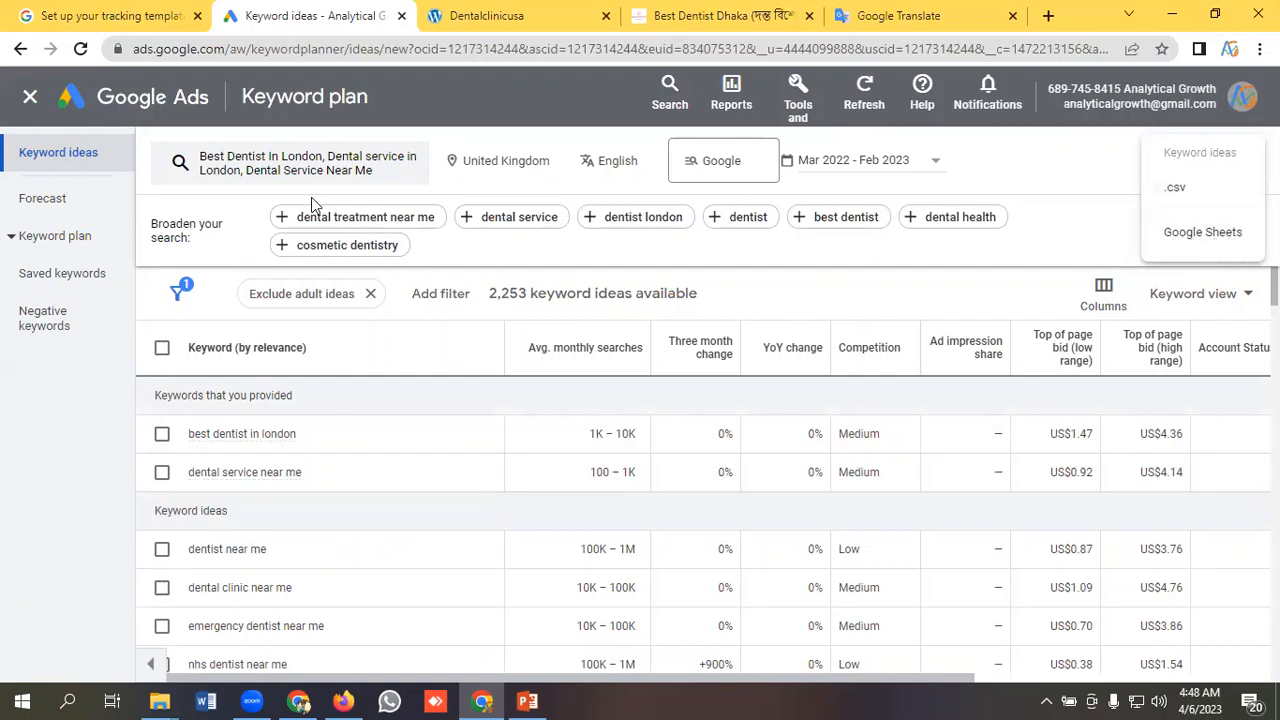
{"action": "left_click", "coordinate": [52, 204]}
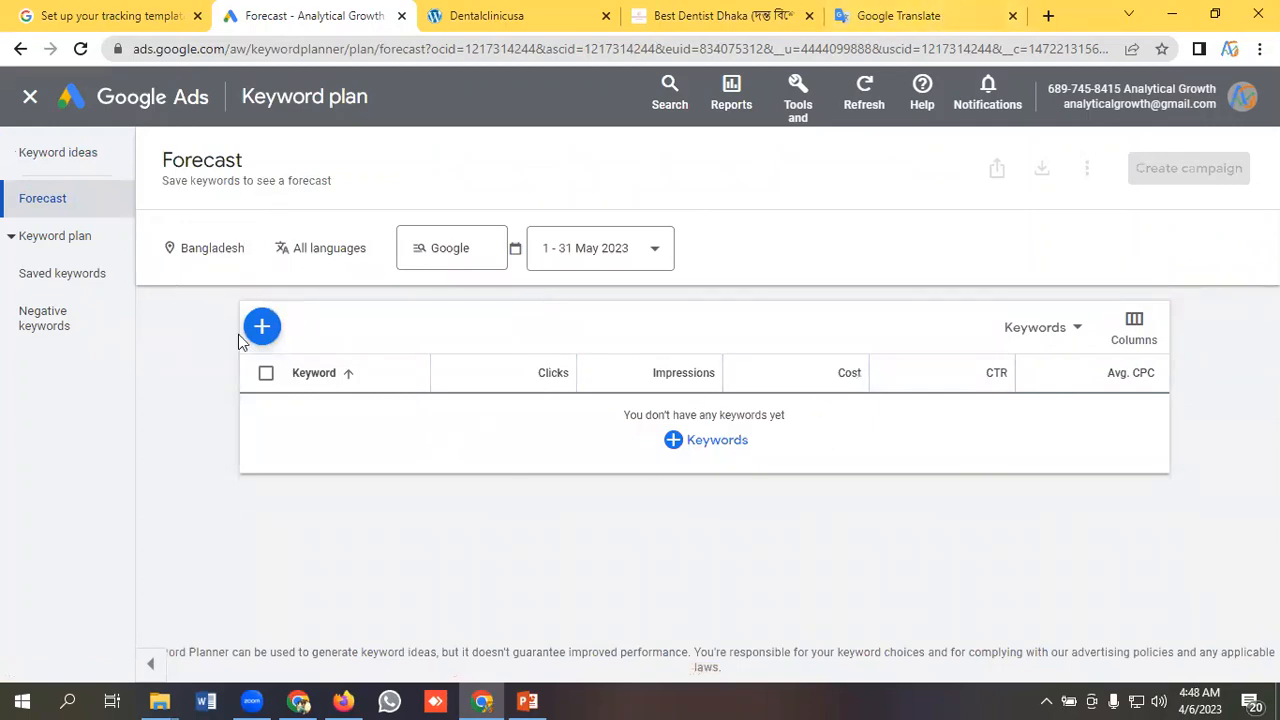
Open the plan's saved keywords and copy the full English dental keyword list from Google Translate, returning to Google Ads.
{"action": "left_click", "coordinate": [75, 245]}
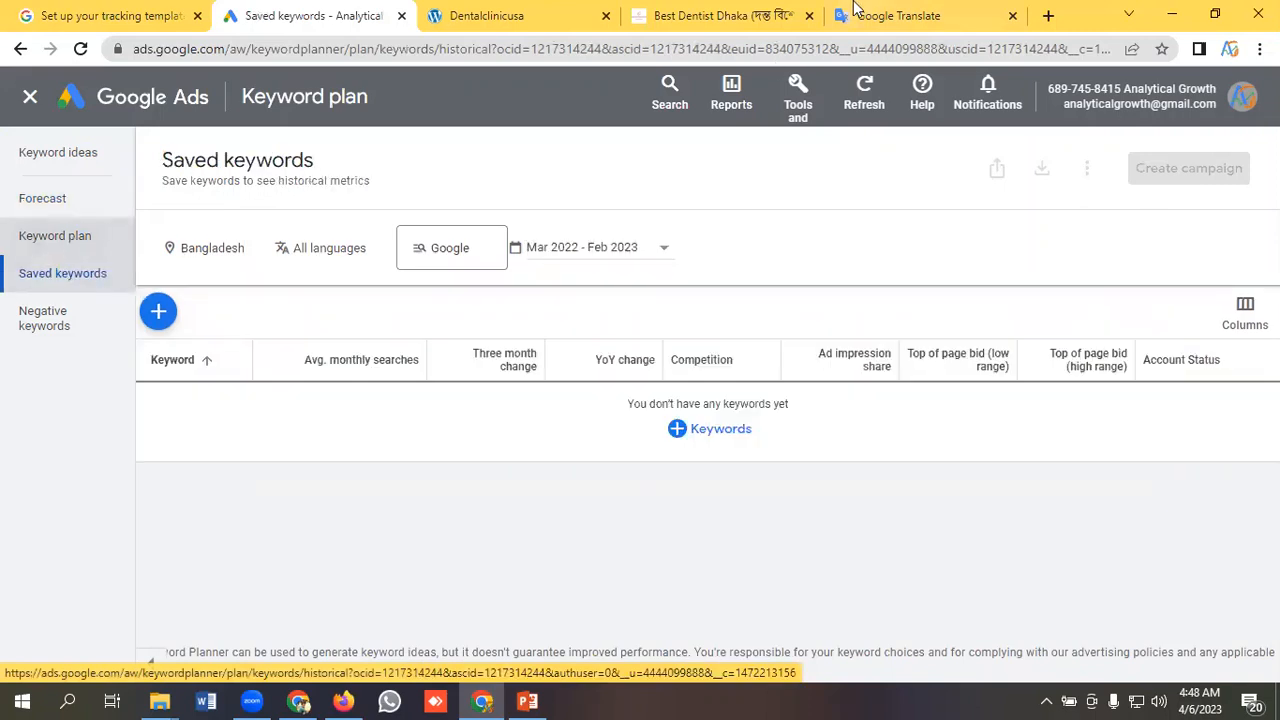
{"action": "left_click", "coordinate": [855, 10]}
{"action": "left_click_drag", "start_coordinate": [269, 396], "coordinate": [56, 276]}
{"action": "right_click", "coordinate": [150, 316]}
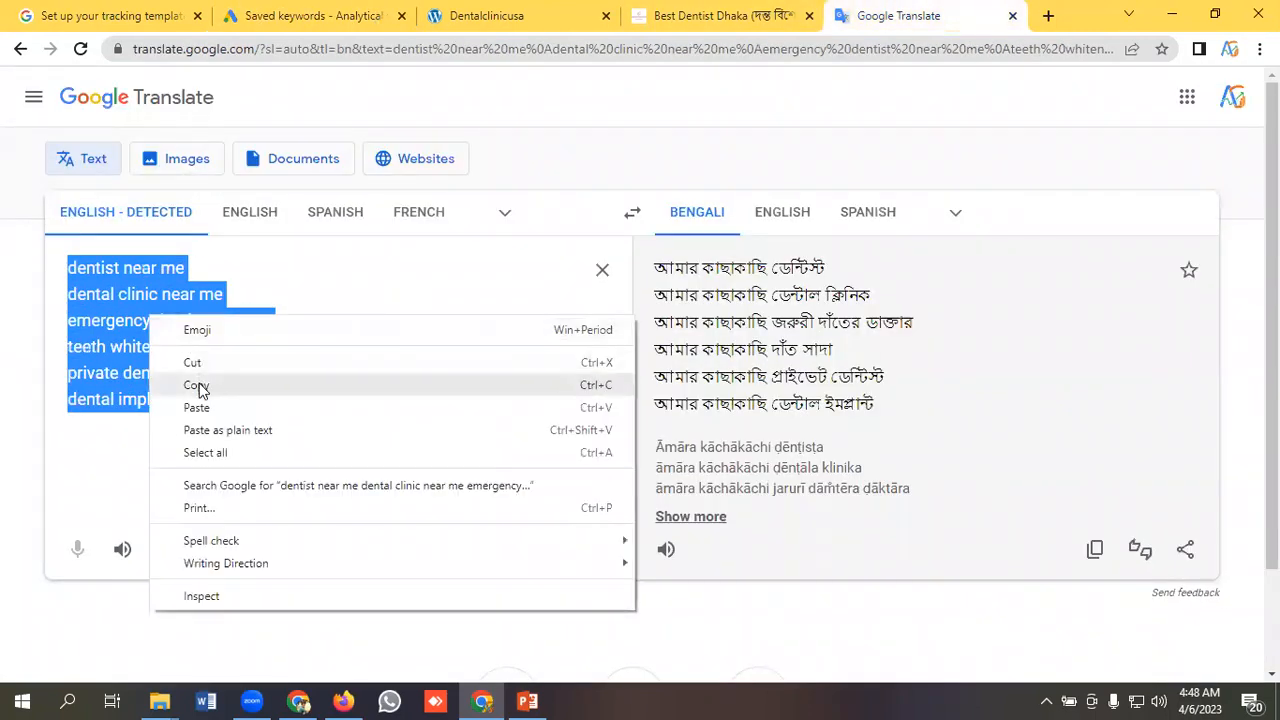
{"action": "left_click", "coordinate": [199, 388]}
{"action": "left_click", "coordinate": [305, 20]}
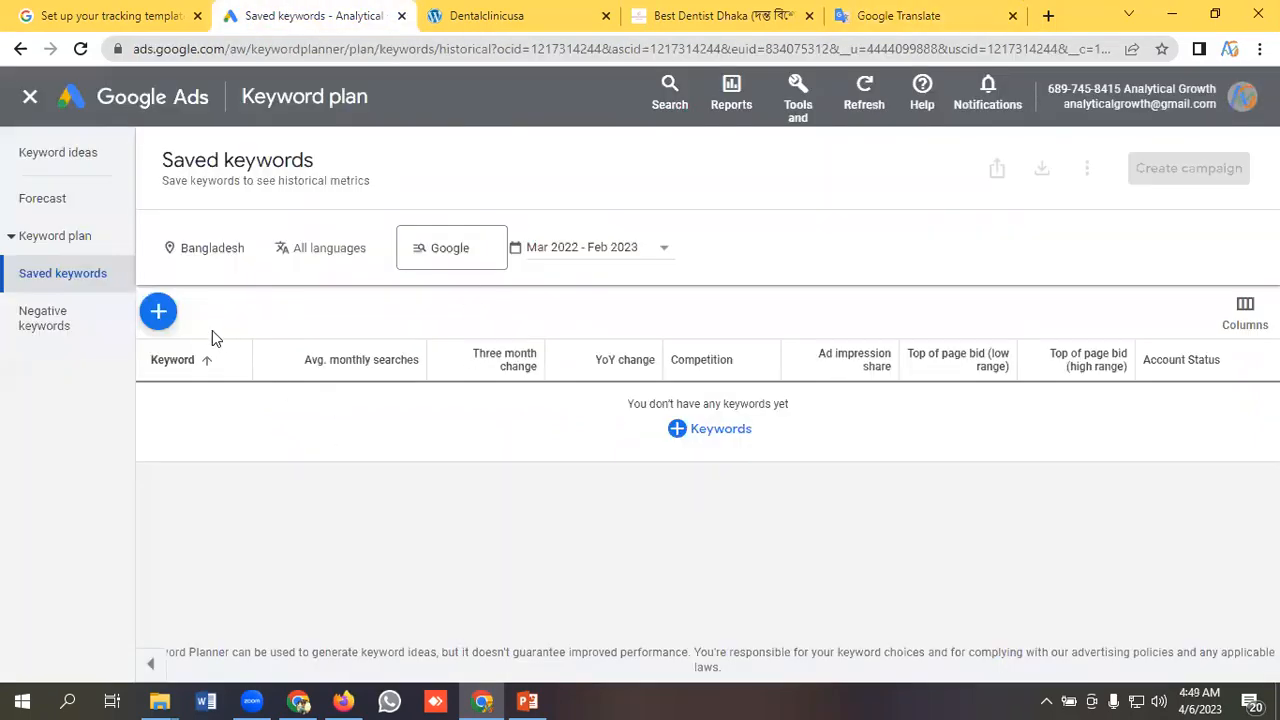
Start adding keywords to the plan and create a new ad group named "Keyword Plan" for them.
{"action": "left_click", "coordinate": [159, 313]}
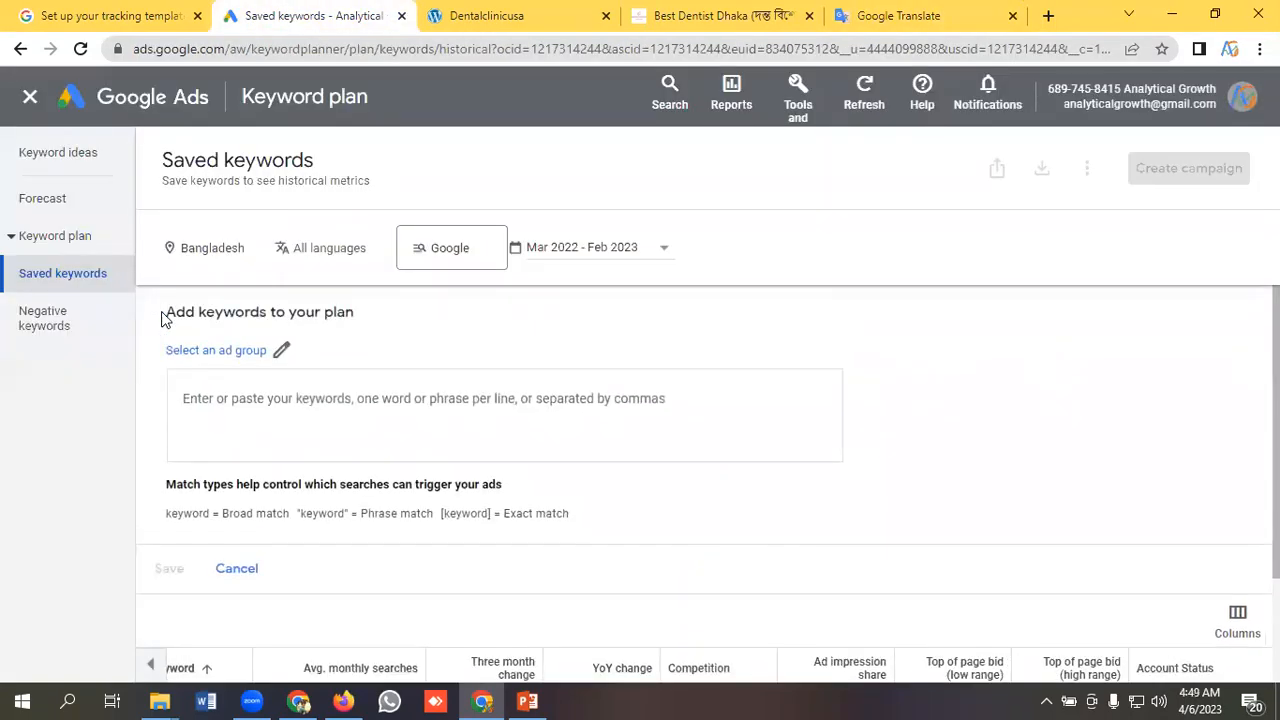
{"action": "left_click", "coordinate": [281, 352]}
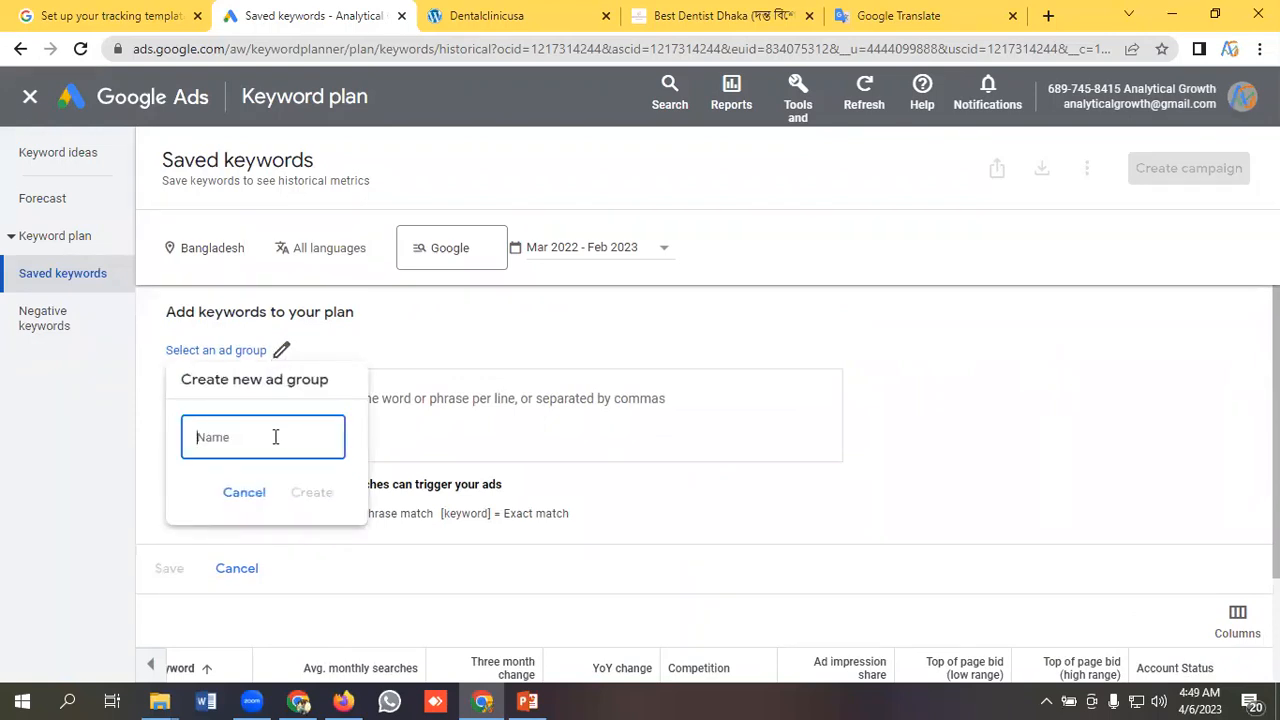
{"action": "type", "text": "Keyword Plan"}
{"action": "left_click", "coordinate": [313, 495]}
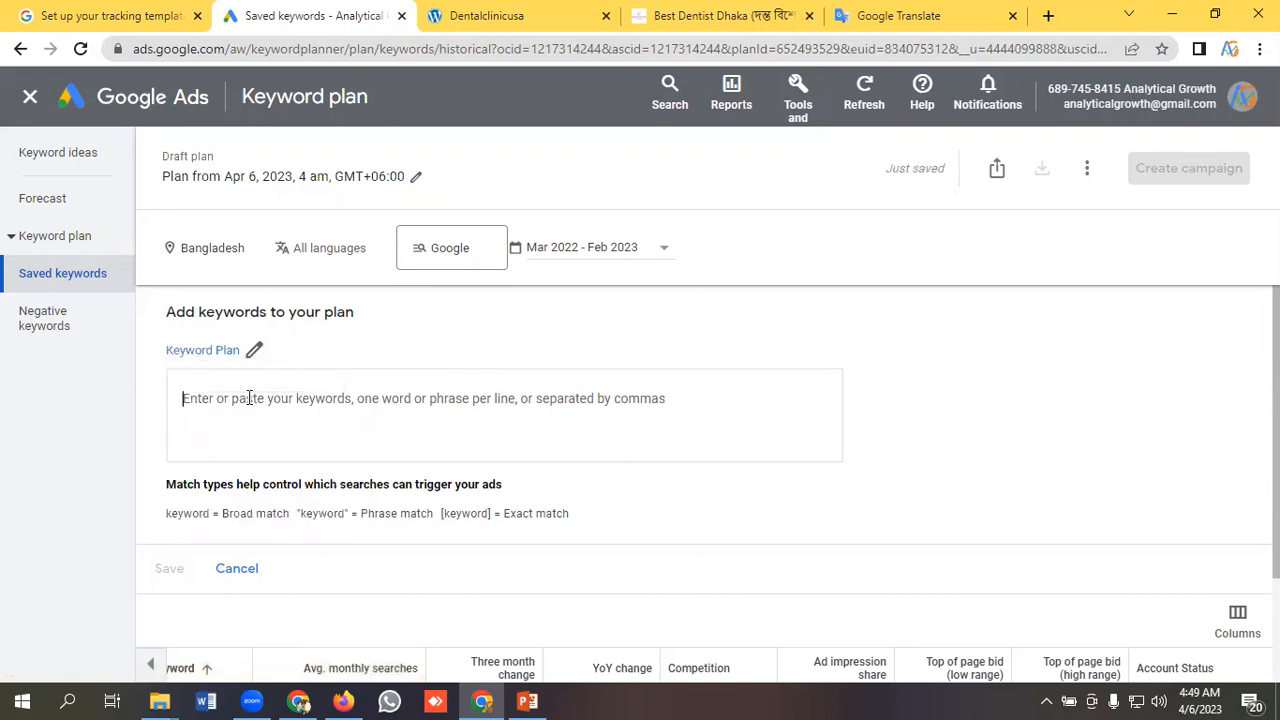
Paste the copied keywords, from "dentist near me" to "dental implants near me", into the Keyword Plan ad group and save them.
{"action": "key", "text": "ctrl+v"}
{"action": "scroll", "coordinate": [313, 384], "scroll_direction": "down", "scroll_amount": 1}
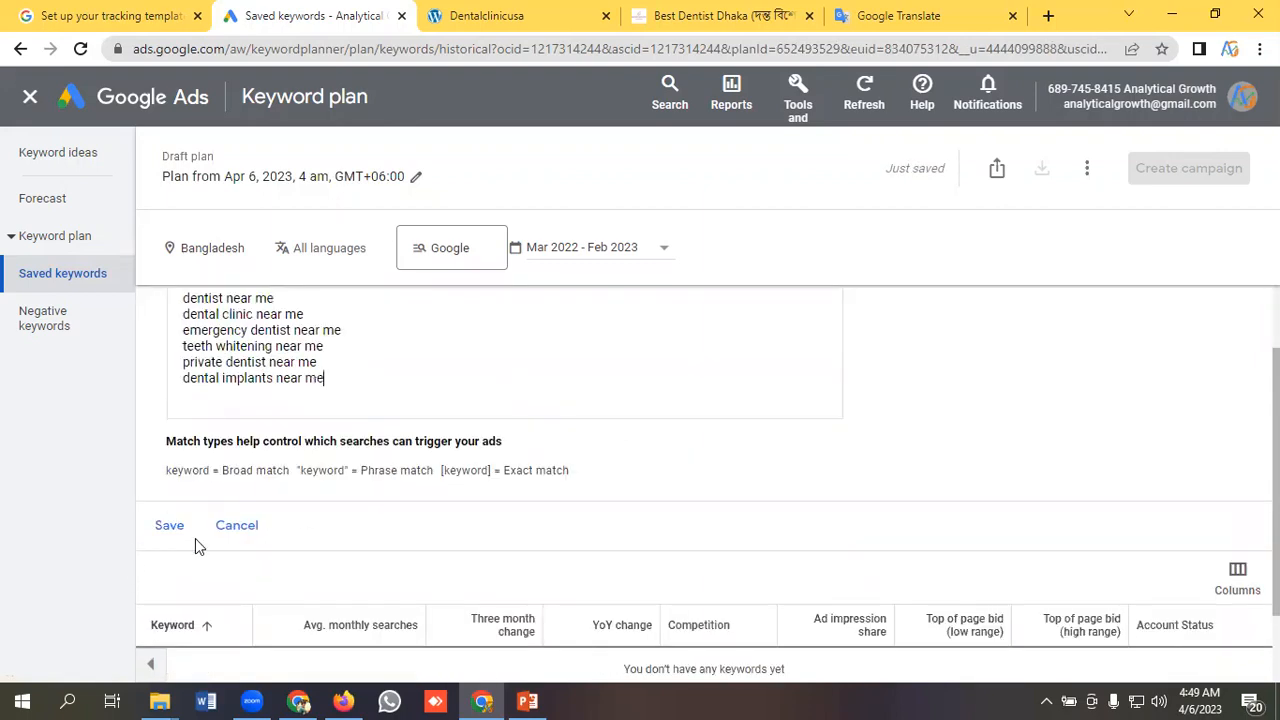
{"action": "left_click", "coordinate": [170, 522]}
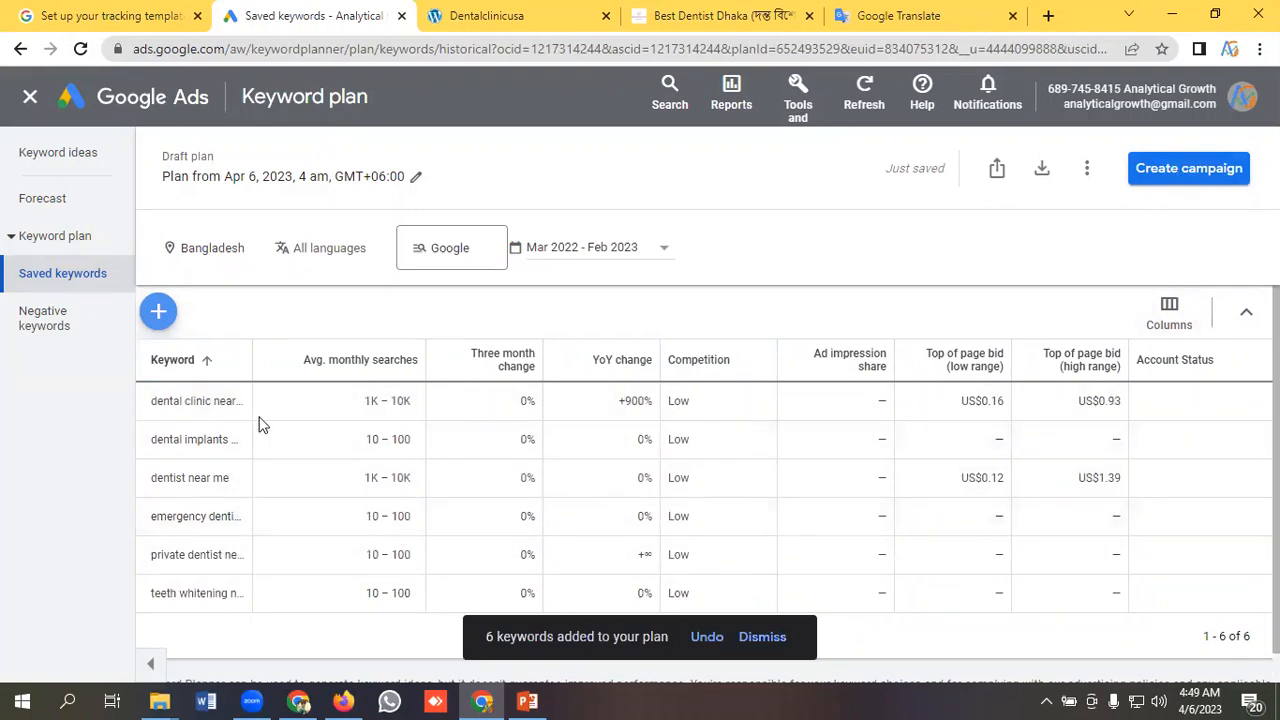
Check the plan's negative keywords and its forecast.
{"action": "left_click", "coordinate": [77, 330]}
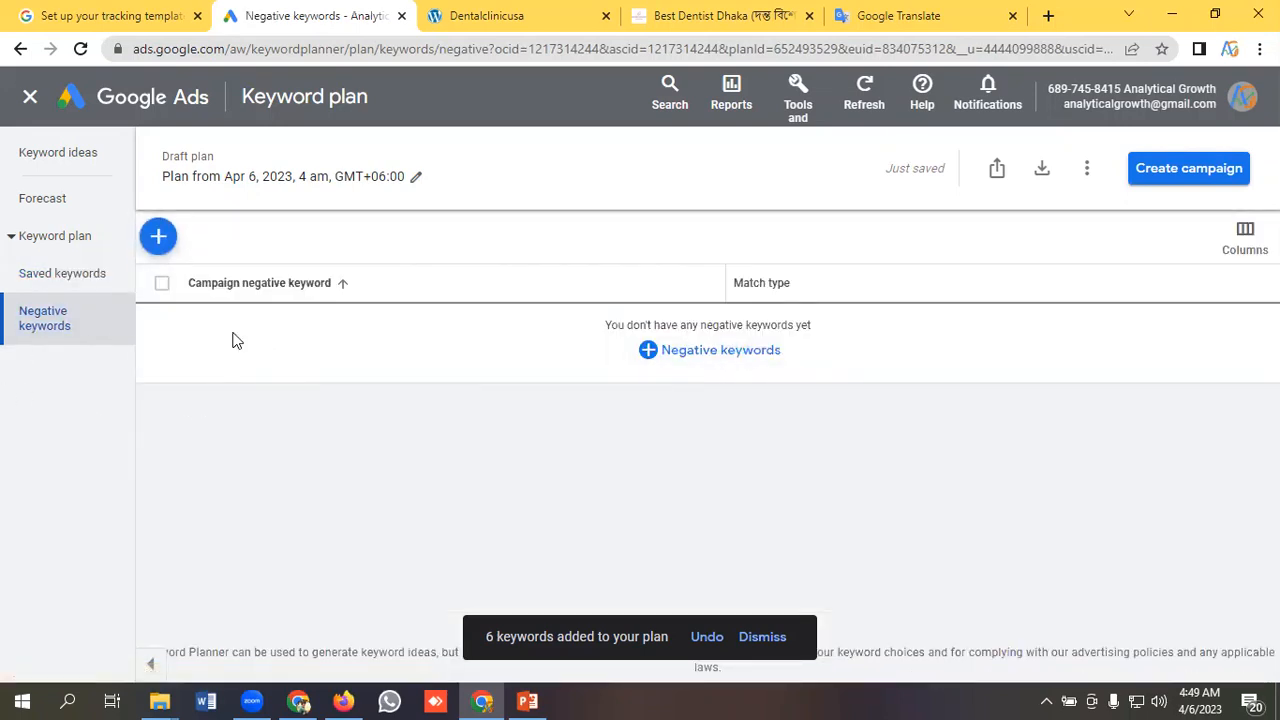
{"action": "left_click", "coordinate": [66, 203]}
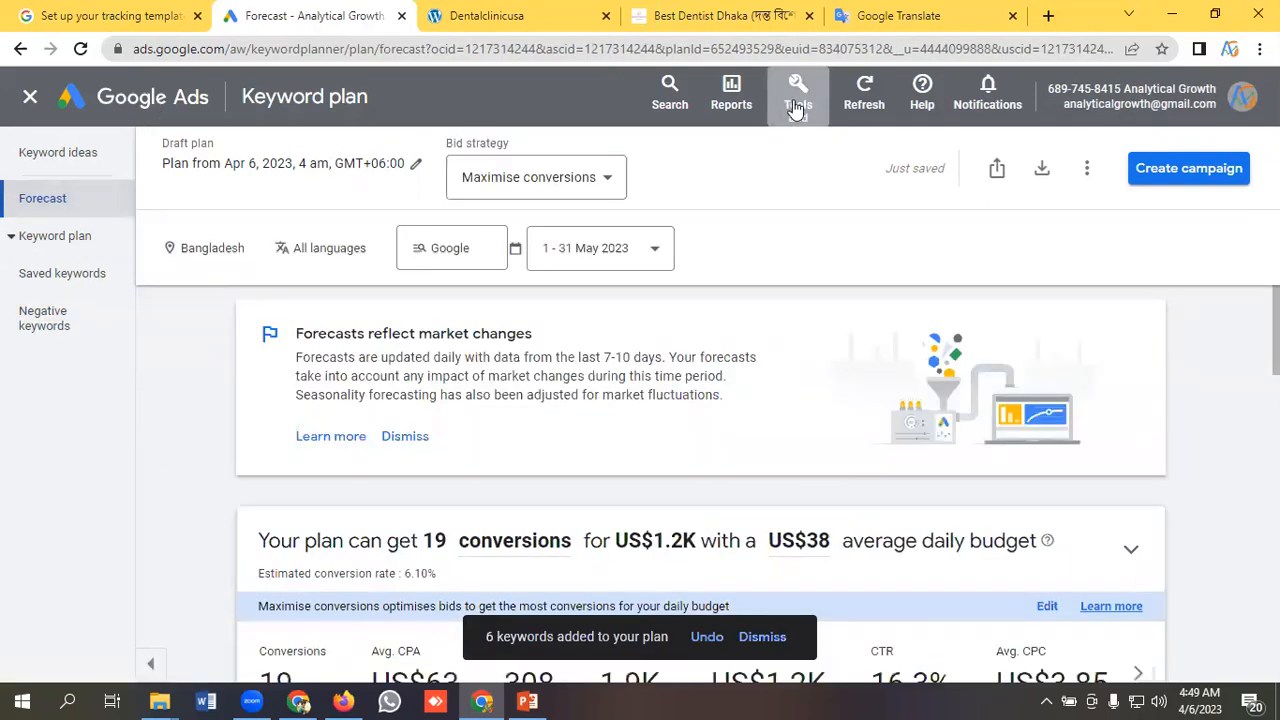
Return to the Keyword Planner home and set up a new keyword discovery that starts with a website.
{"action": "left_click", "coordinate": [797, 105]}
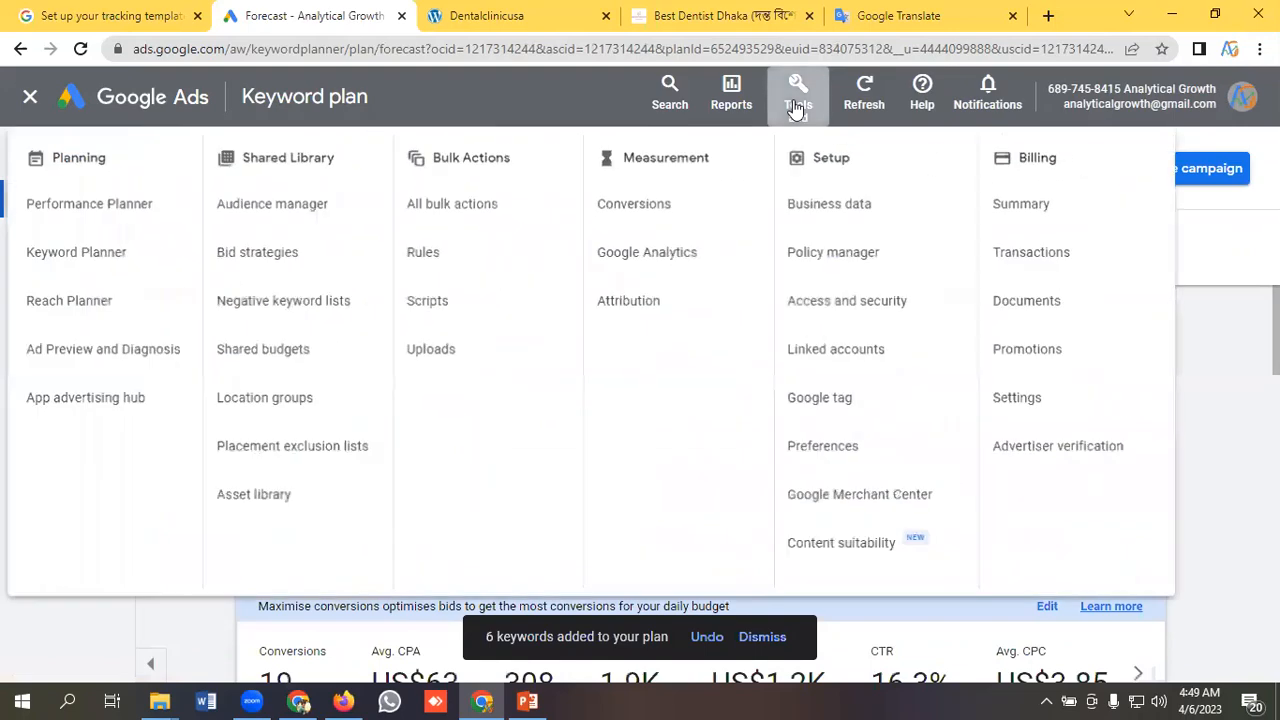
{"action": "left_click", "coordinate": [91, 268]}
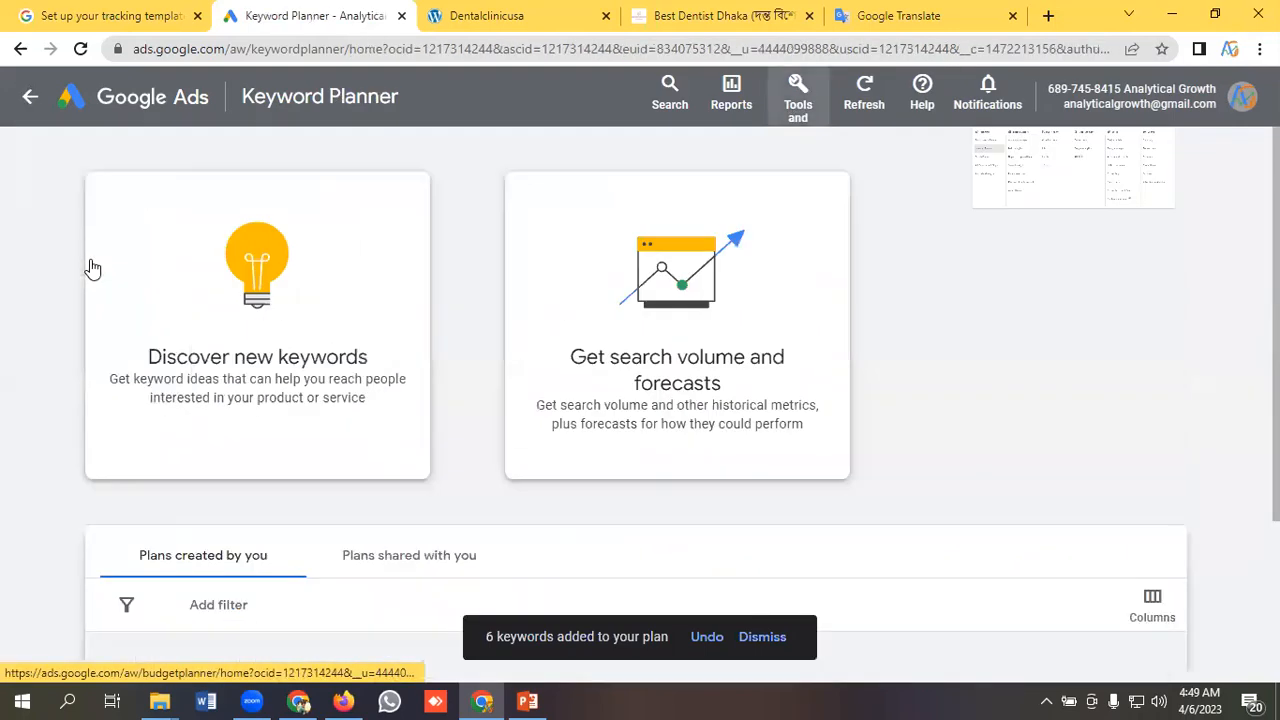
{"action": "left_click", "coordinate": [293, 306]}
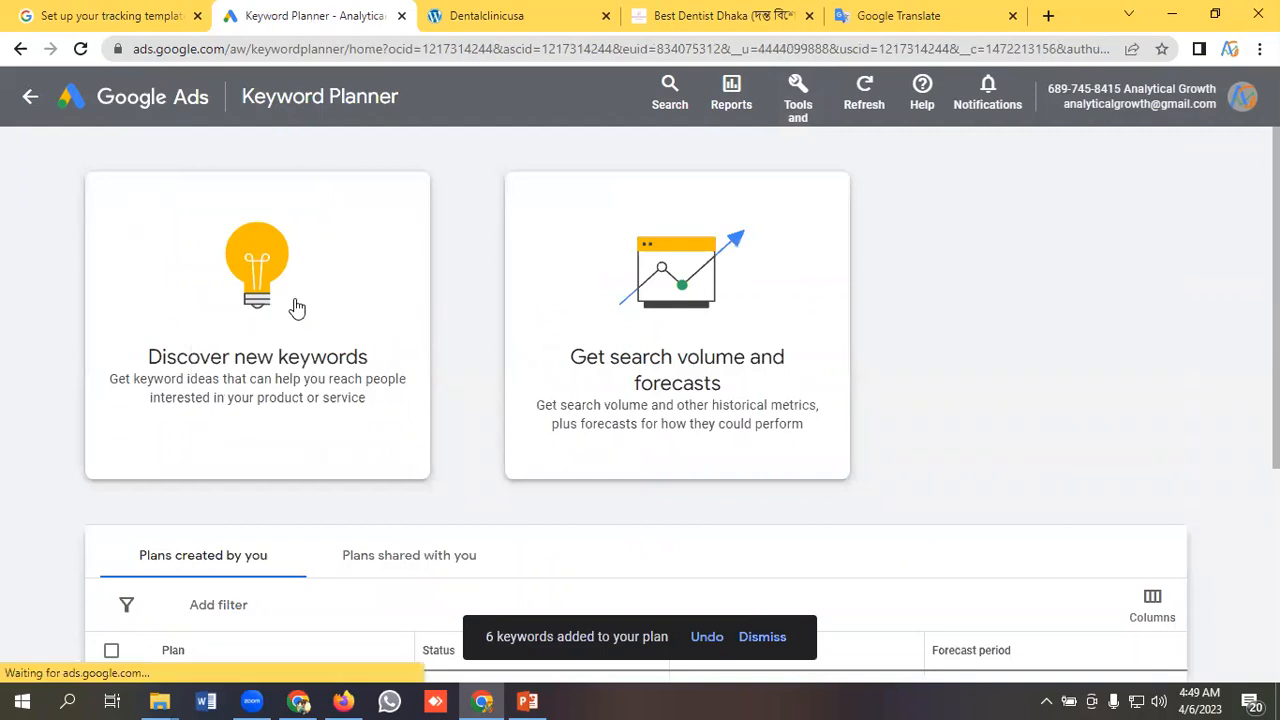
{"action": "left_click", "coordinate": [566, 251]}
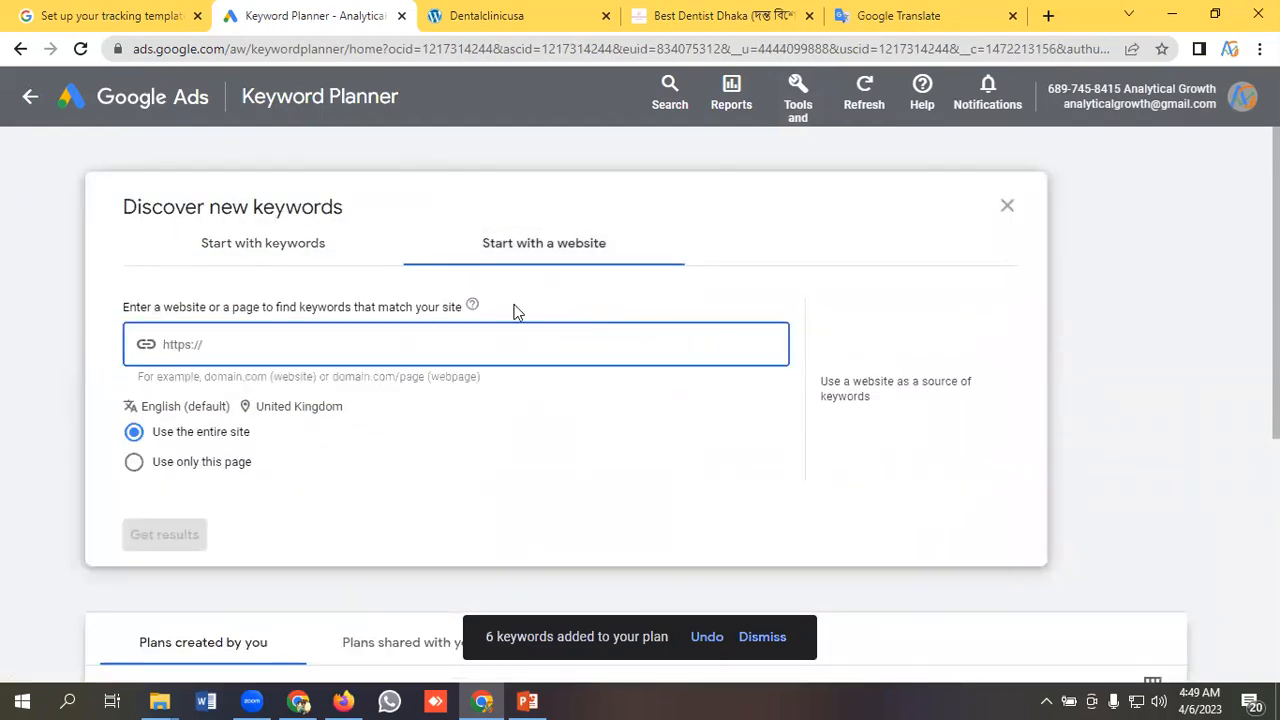
{"action": "left_click", "coordinate": [714, 14]}
{"action": "left_click", "coordinate": [292, 42]}
{"action": "right_click", "coordinate": [290, 44]}
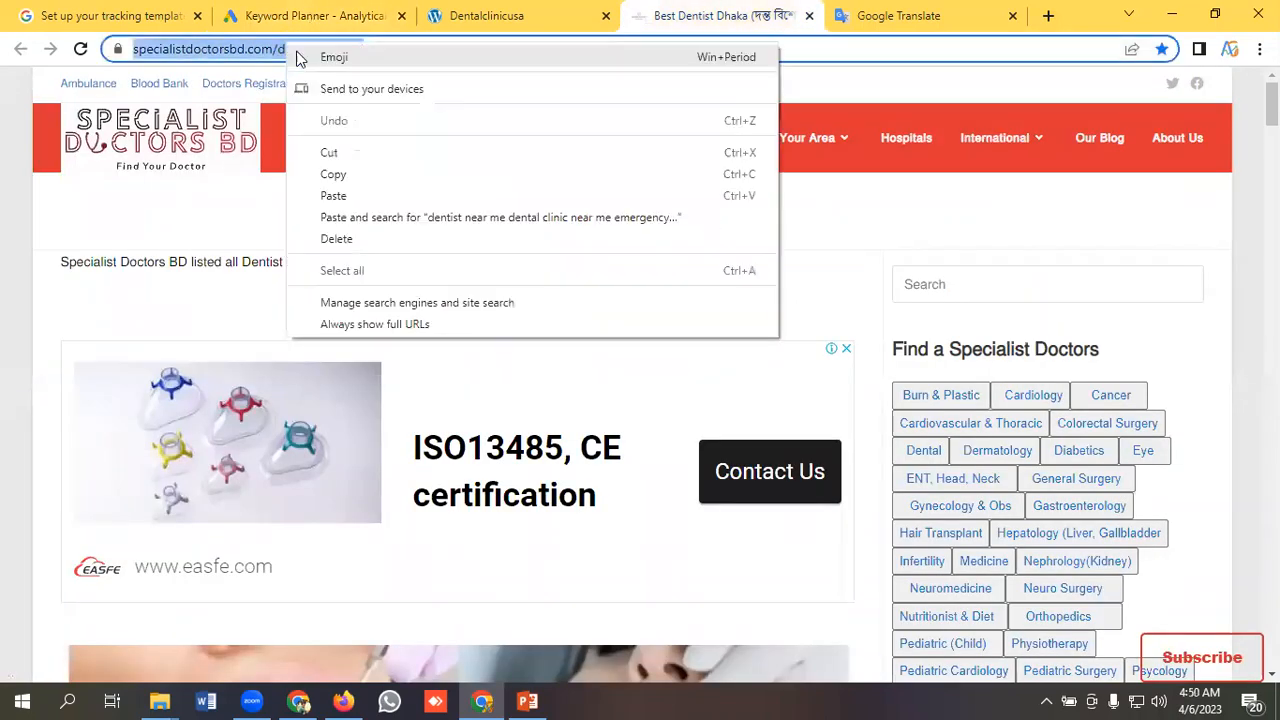
{"action": "left_click", "coordinate": [333, 176]}
{"action": "left_click", "coordinate": [310, 15]}
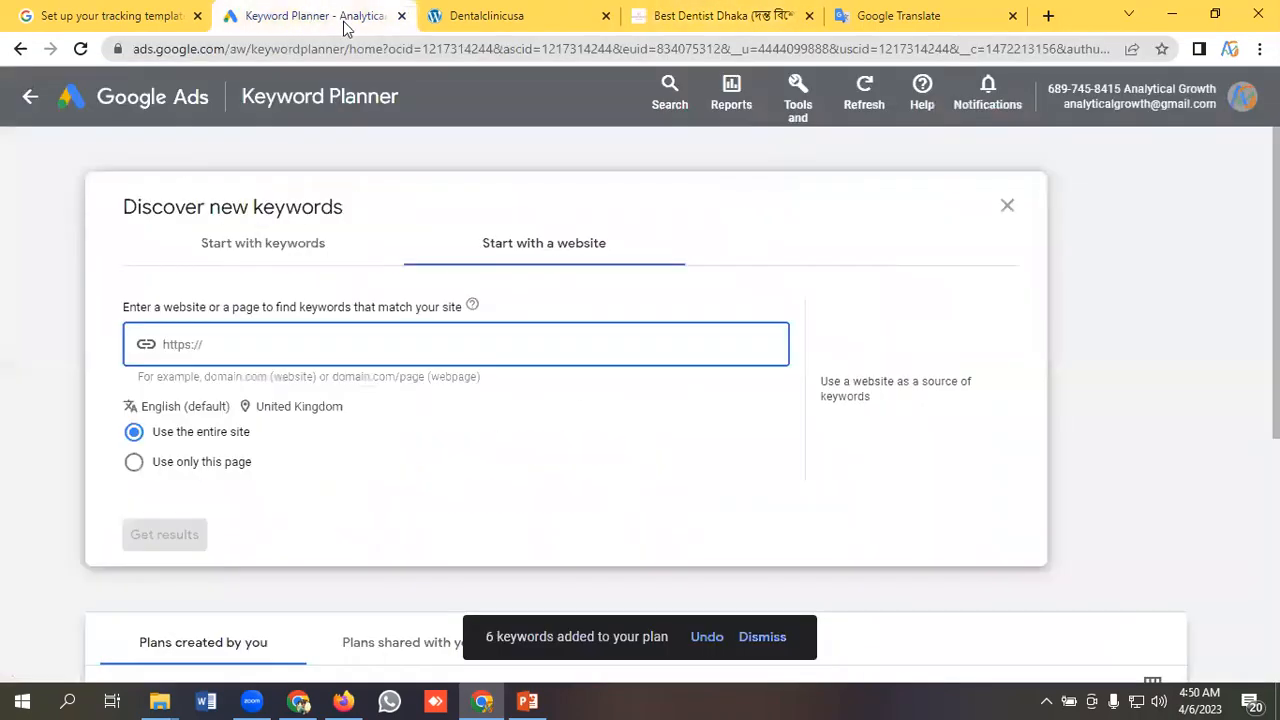
{"action": "key", "text": "ctrl+v"}
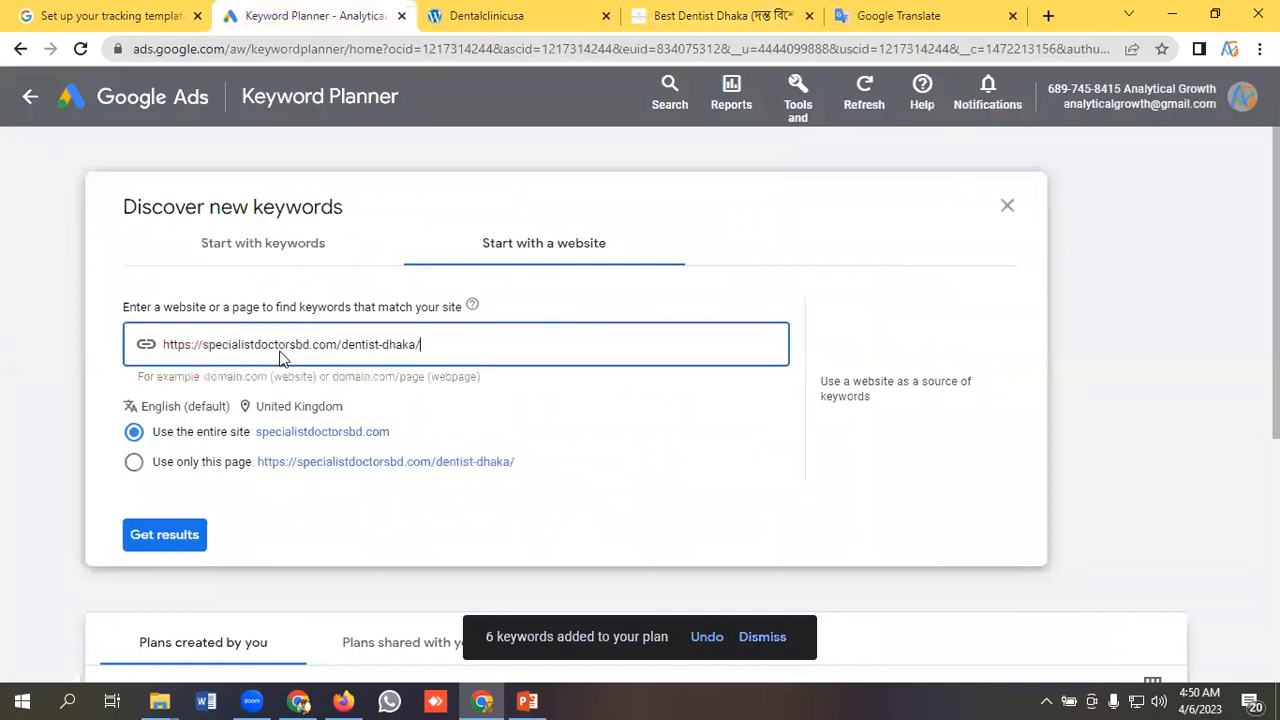
{"action": "left_click", "coordinate": [183, 541]}
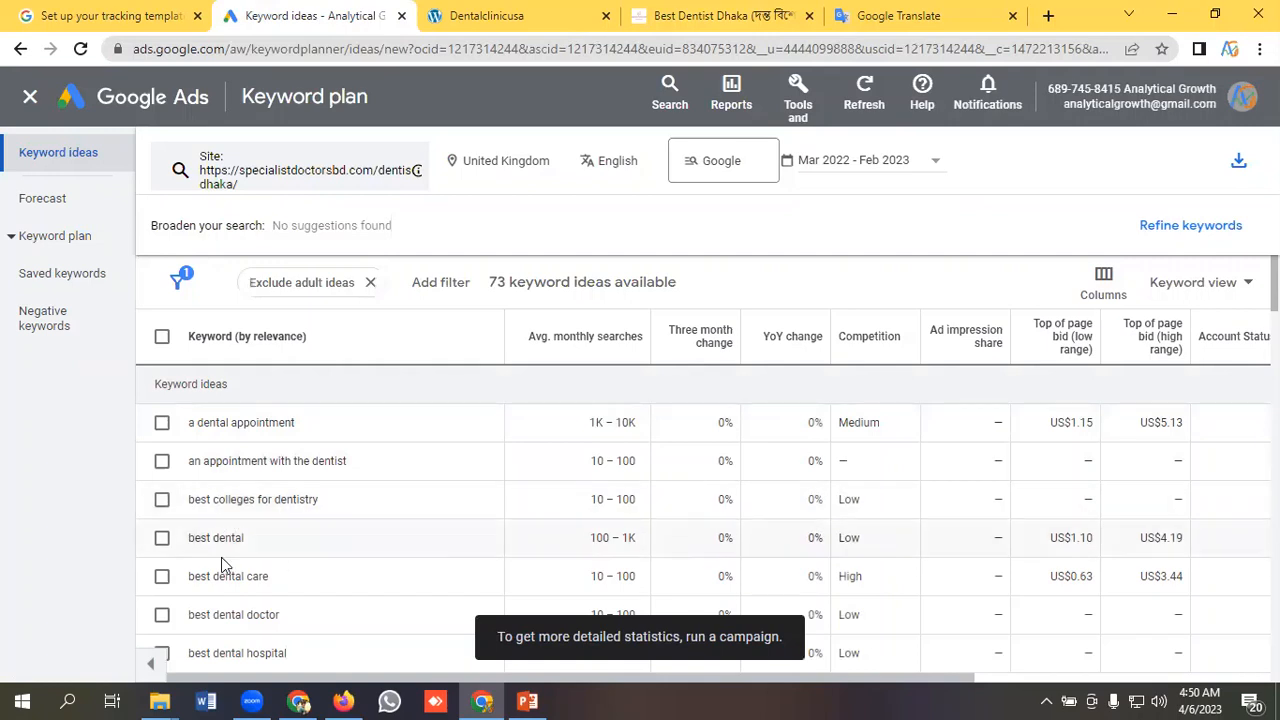
Look through the keyword ideas generated from the dentist website.
{"action": "scroll", "coordinate": [356, 543], "scroll_direction": "down", "scroll_amount": 6}
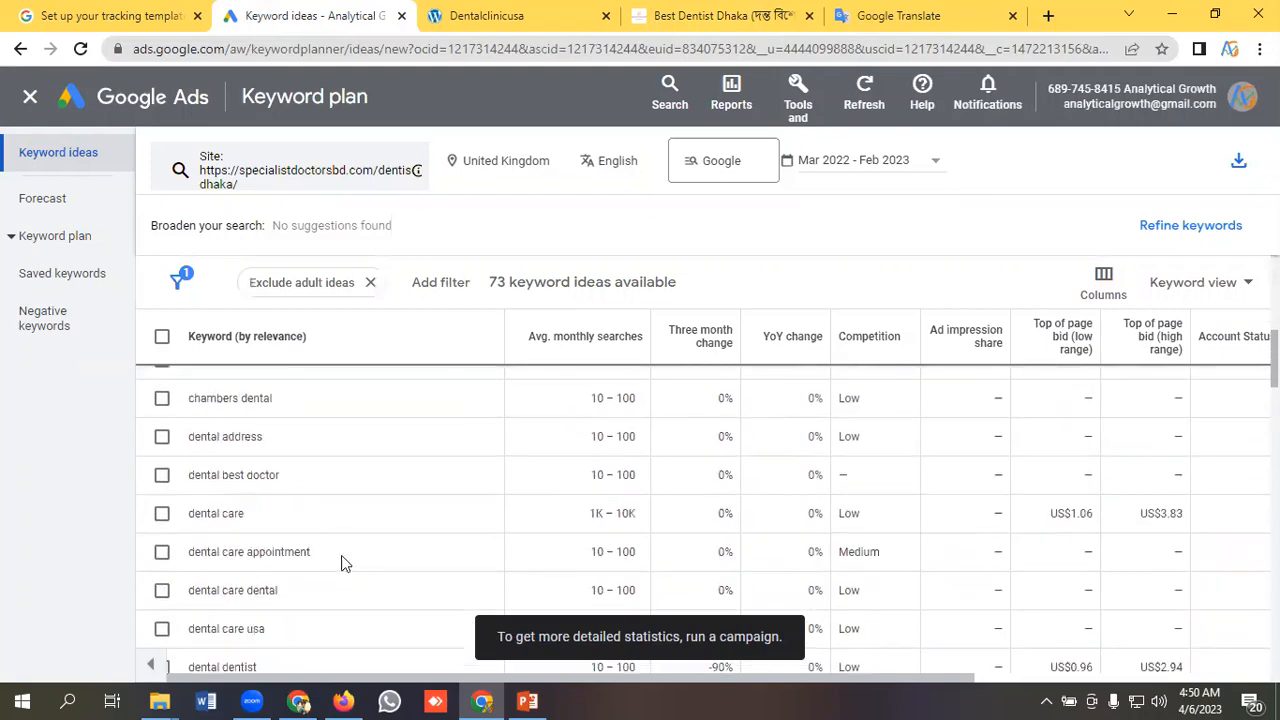
{"action": "scroll", "coordinate": [350, 572], "scroll_direction": "down", "scroll_amount": 12}
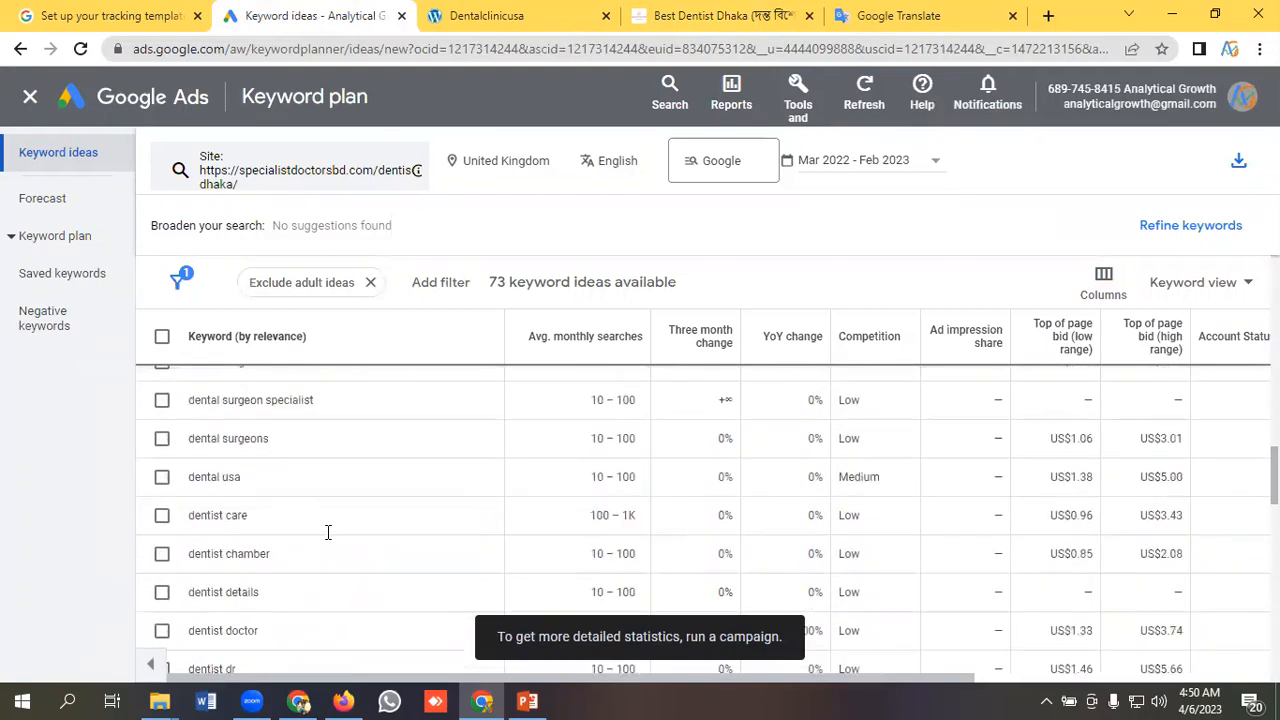
{"action": "scroll", "coordinate": [282, 555], "scroll_direction": "up", "scroll_amount": 15}
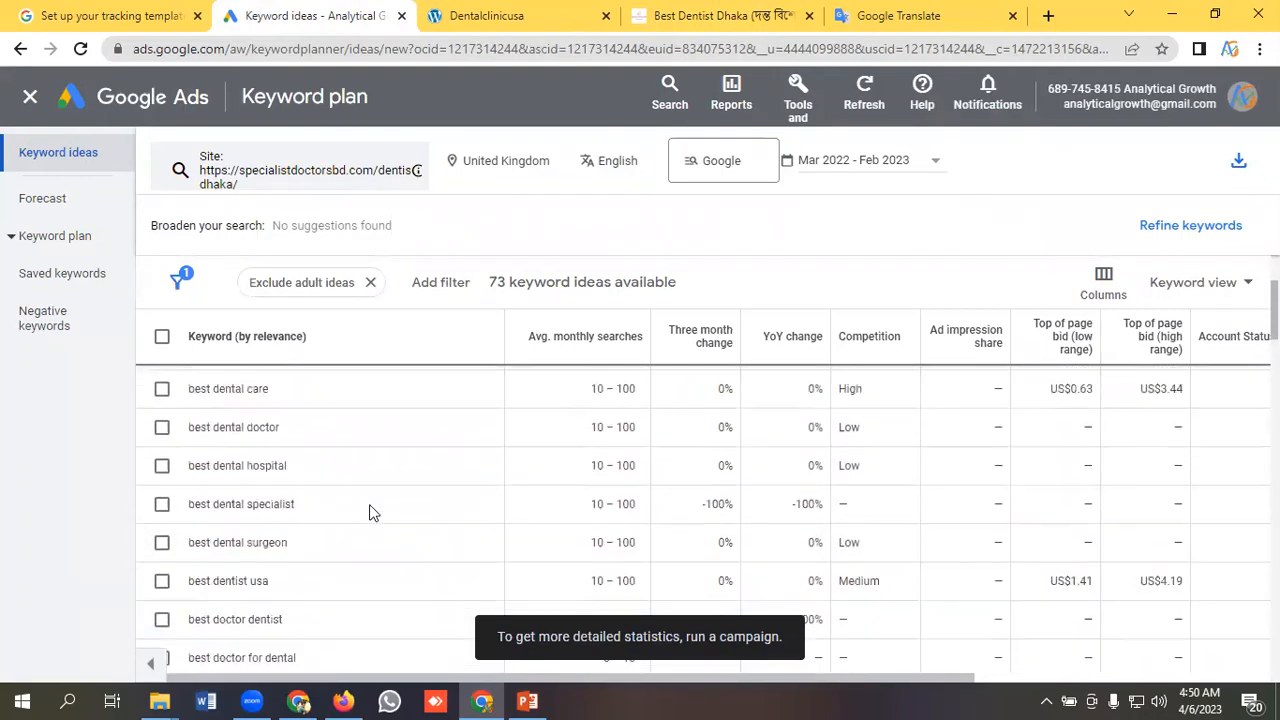
Reopen the search criteria of the website keyword ideas and view the option to start with keywords.
{"action": "left_click", "coordinate": [365, 175]}
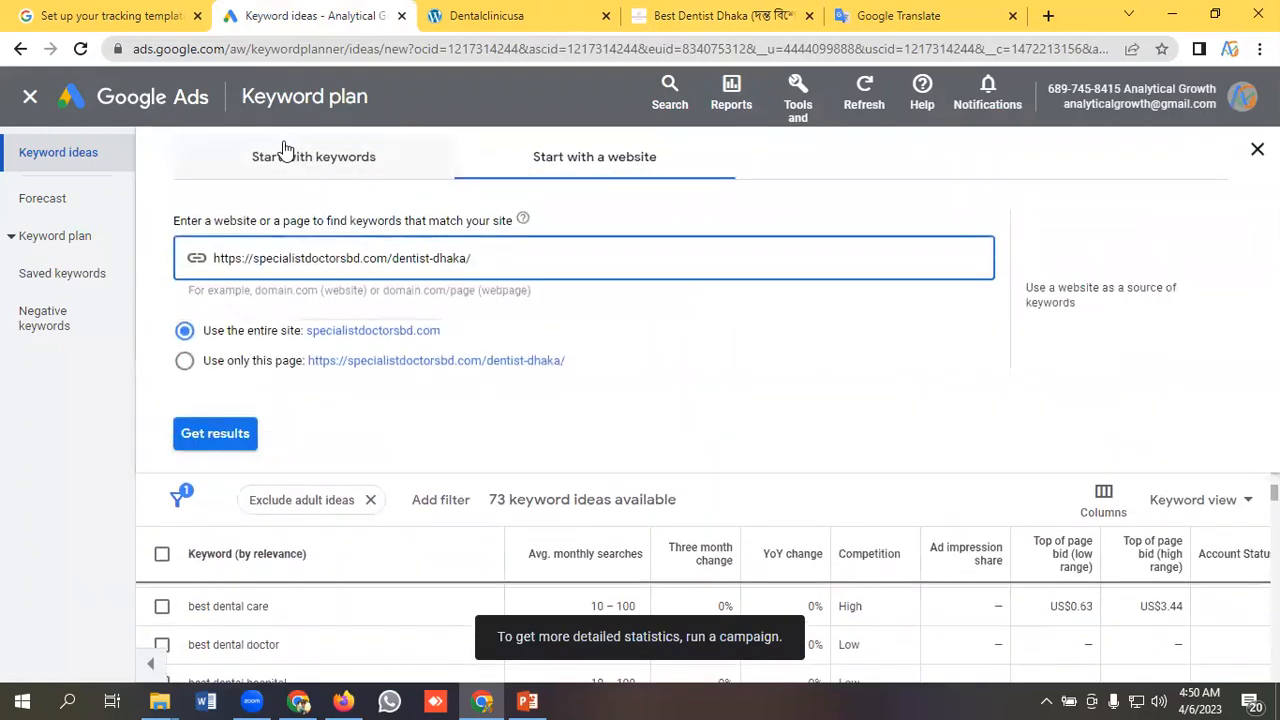
{"action": "left_click", "coordinate": [310, 160]}
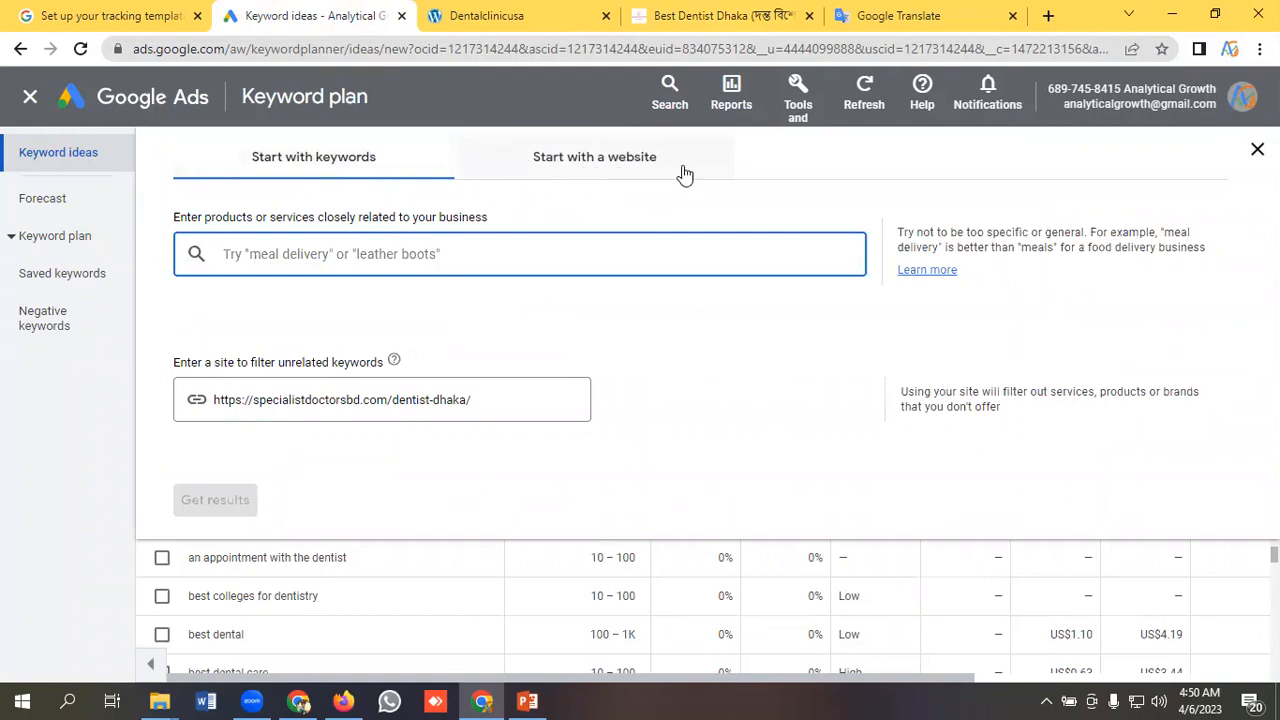
{"action": "left_click", "coordinate": [316, 170]}
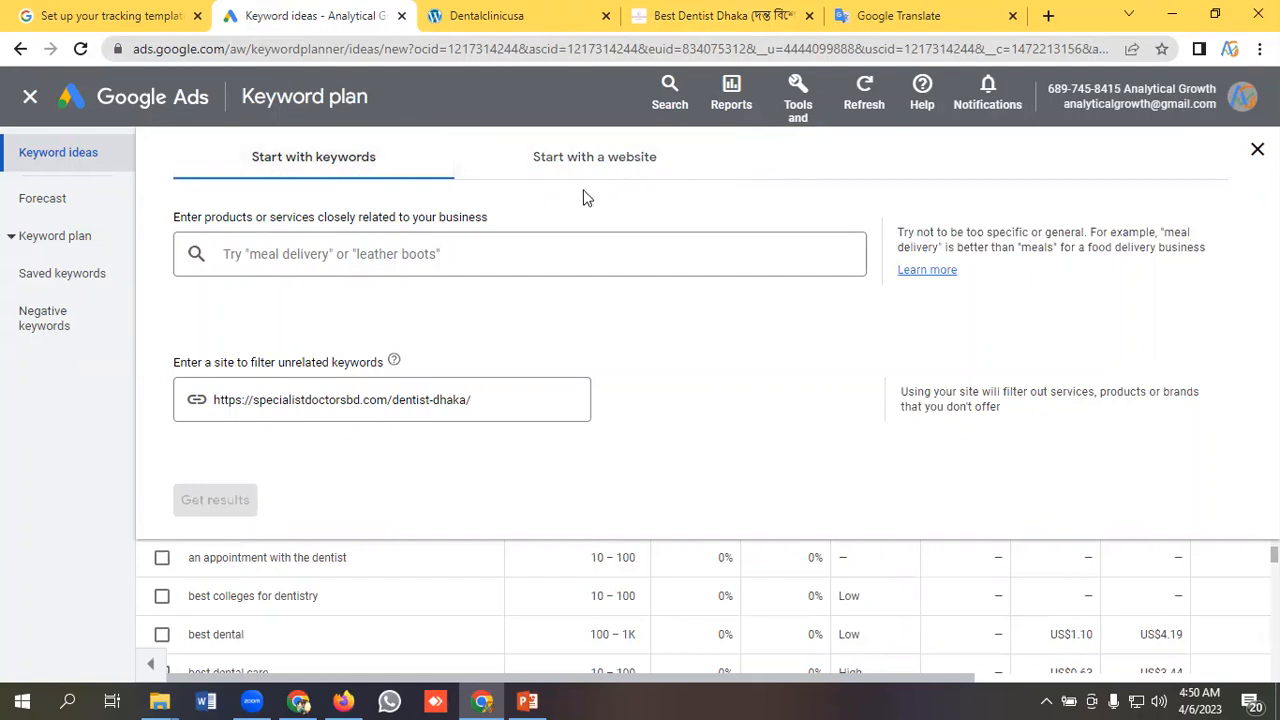
{"action": "left_click", "coordinate": [299, 171]}
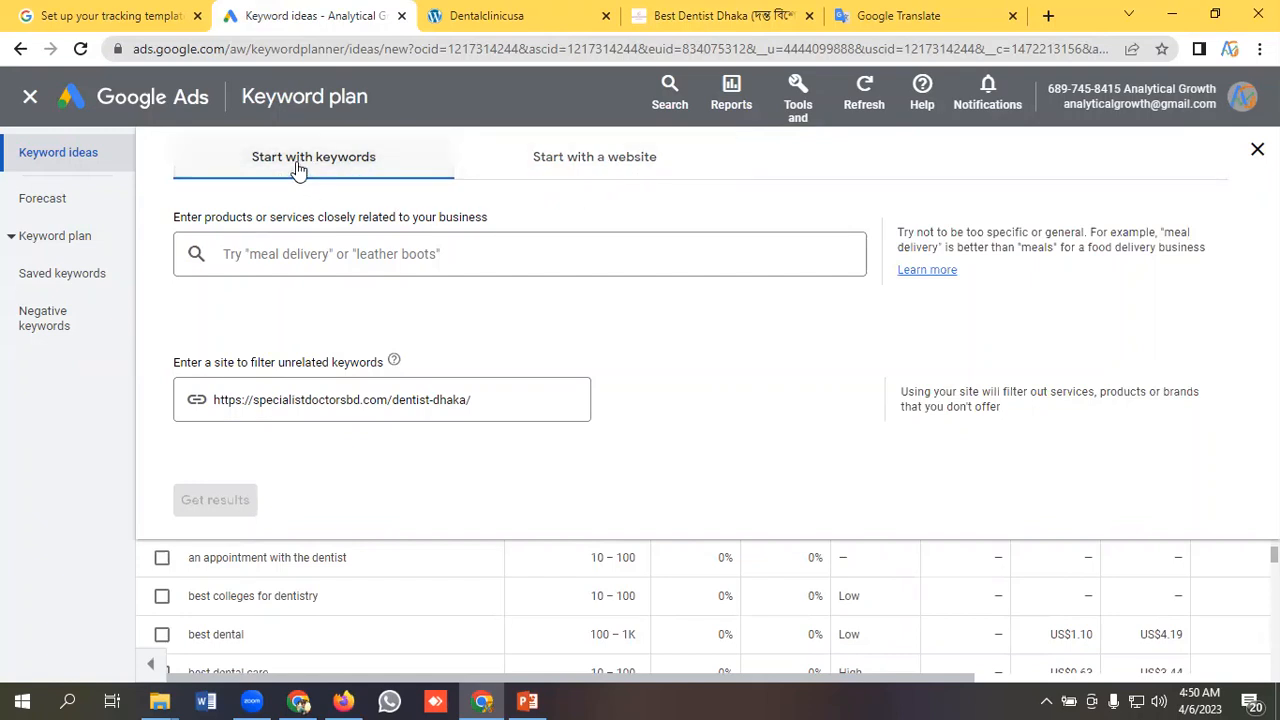